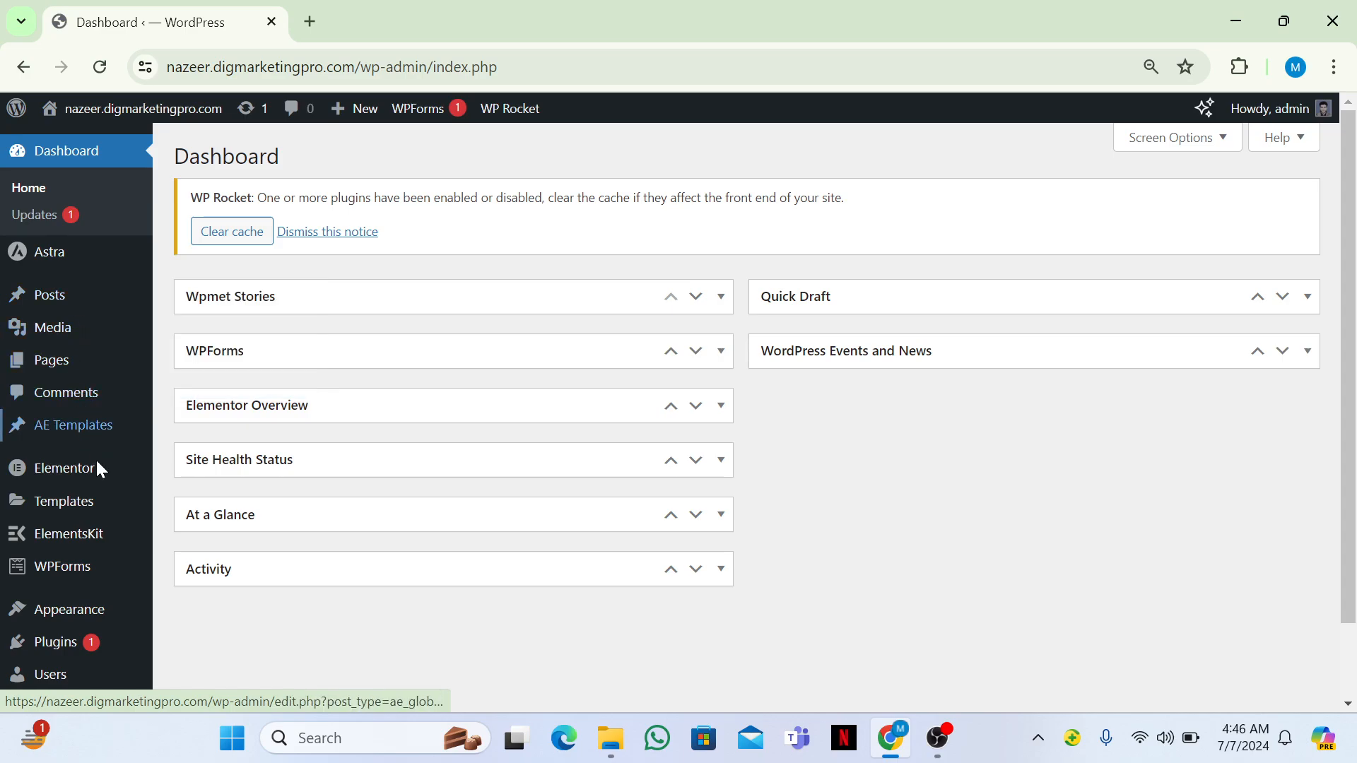
Find the Tablesome plugin by searching new plugins for "tablesome" and activate it, skipping the update notification opt-in
mouse_move(95, 646)
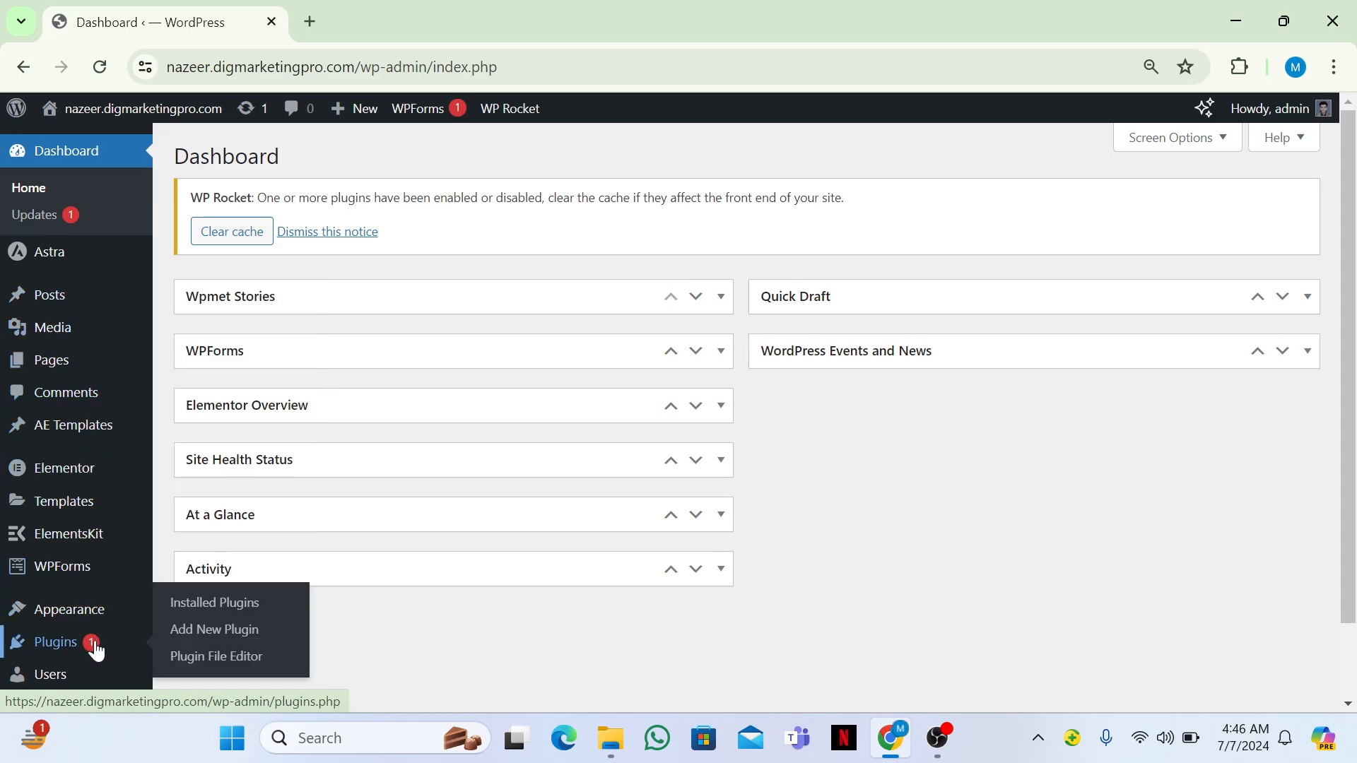
click(207, 629)
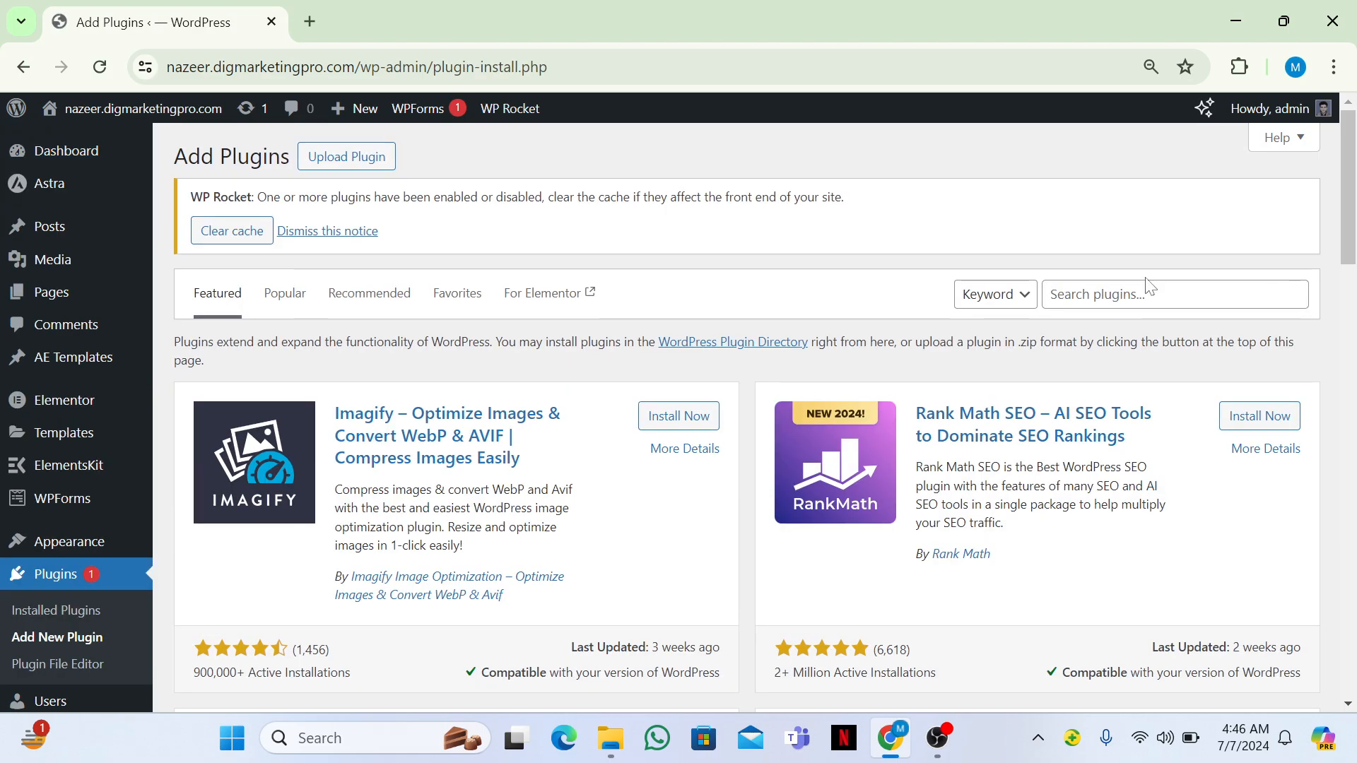
click(1171, 295)
text(tablesome)
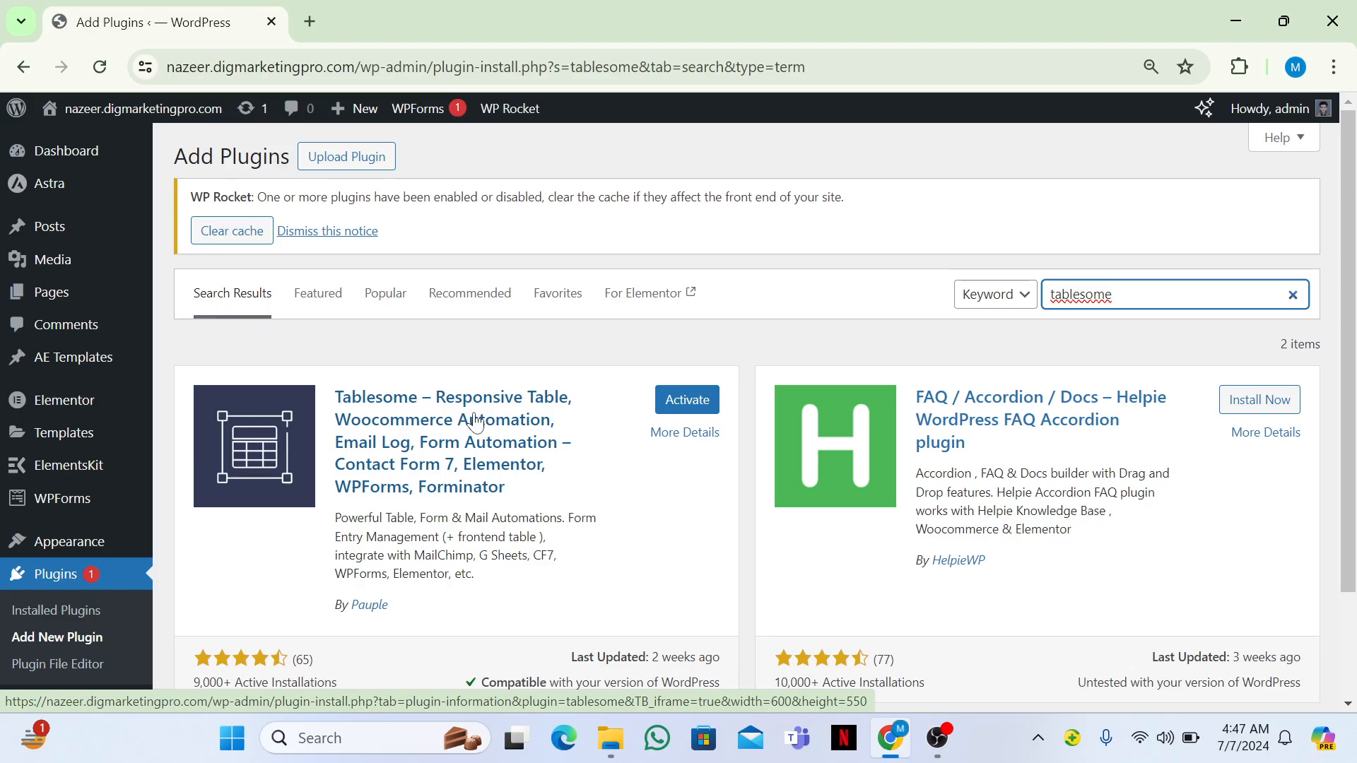
click(672, 410)
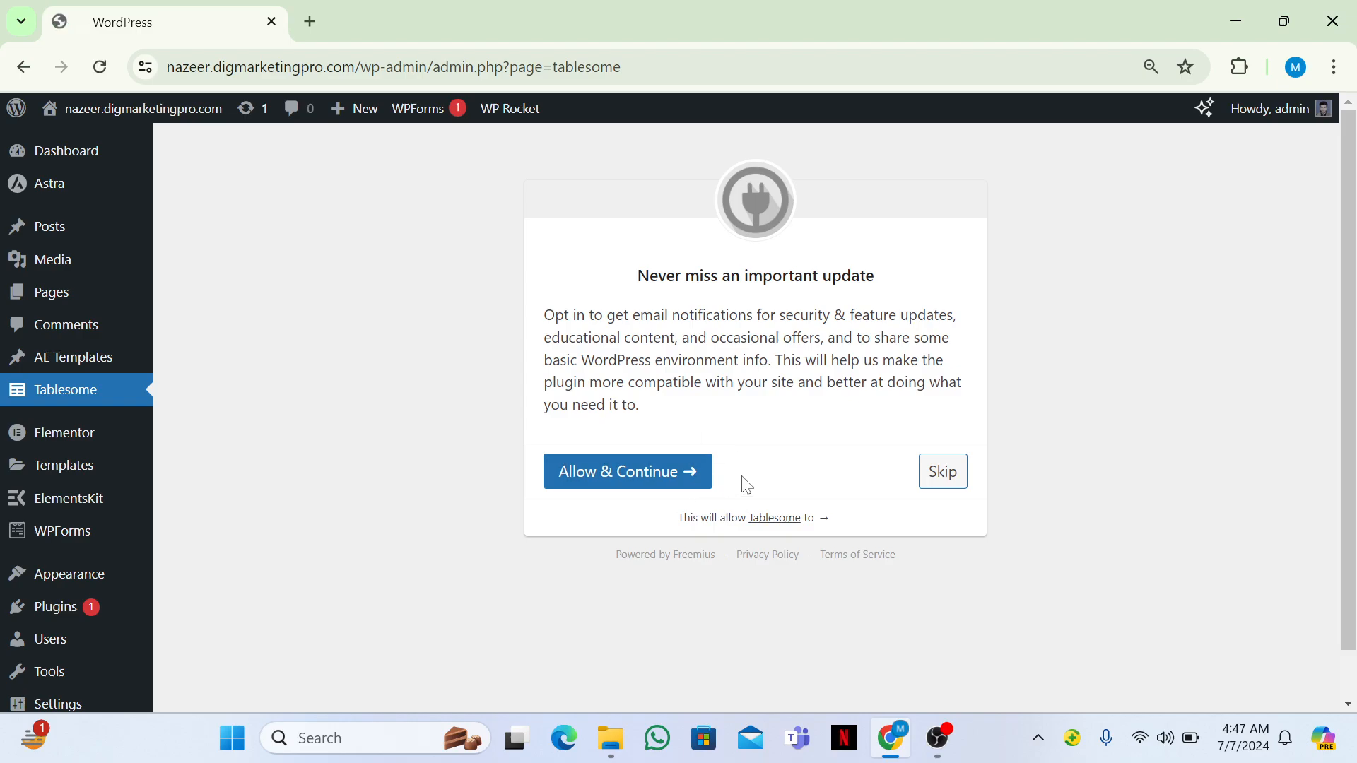
click(941, 478)
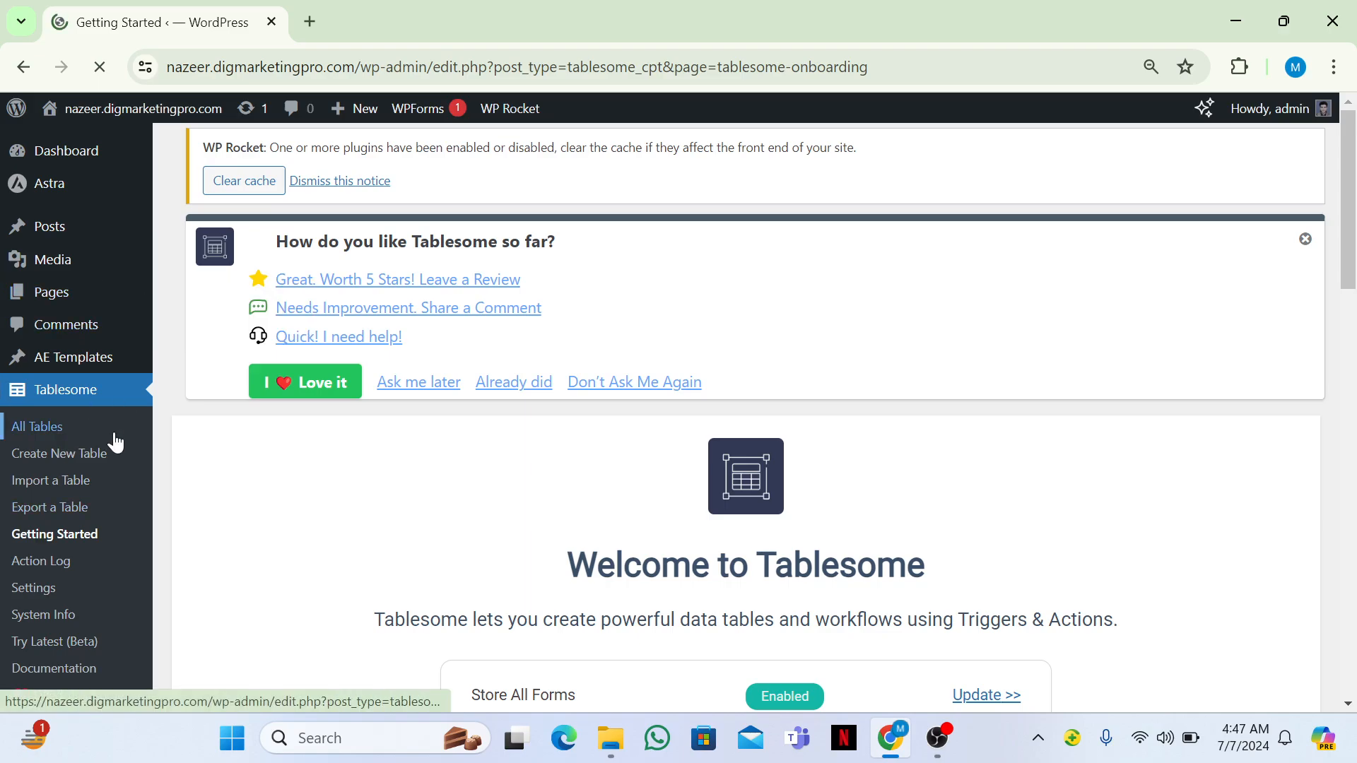
Start a new Tablesome table in a separate browser tab and name it "My Table"
right_click(66, 464)
click(183, 223)
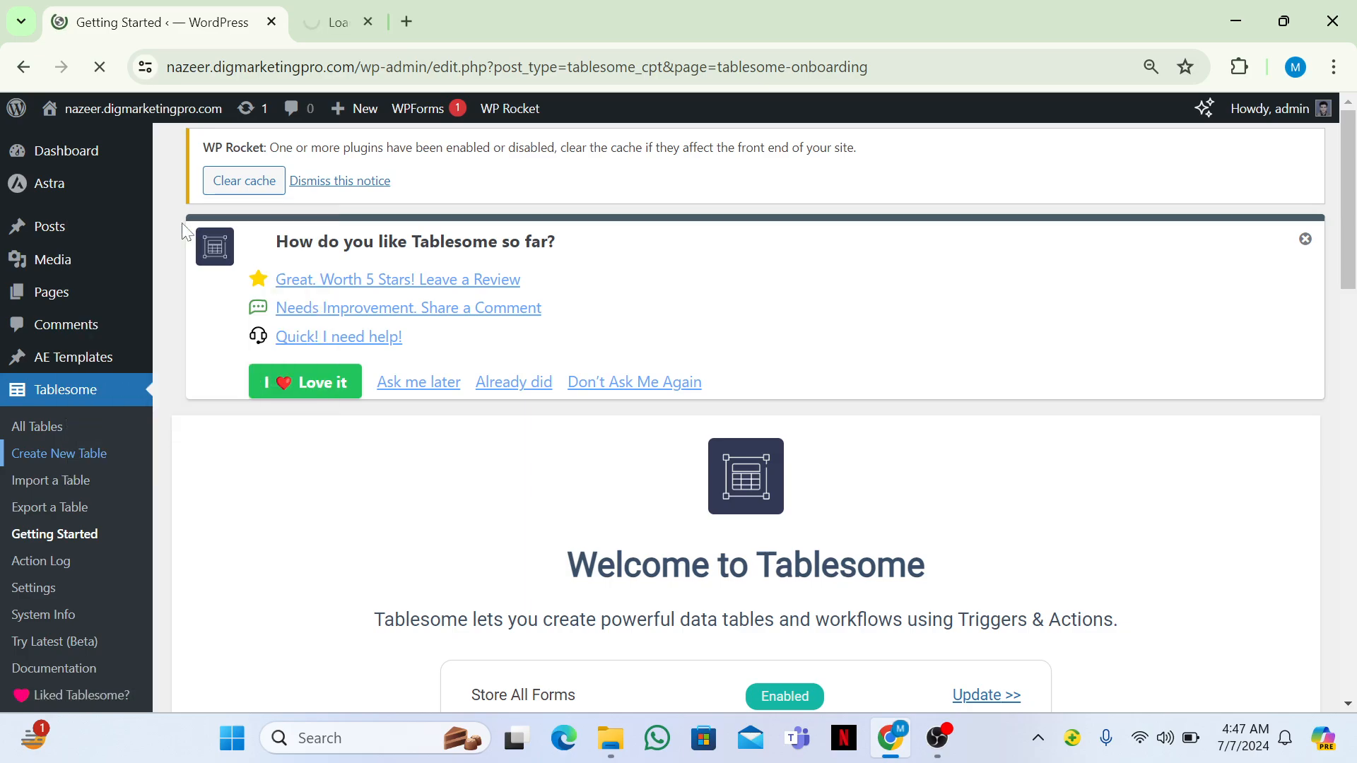
click(388, 10)
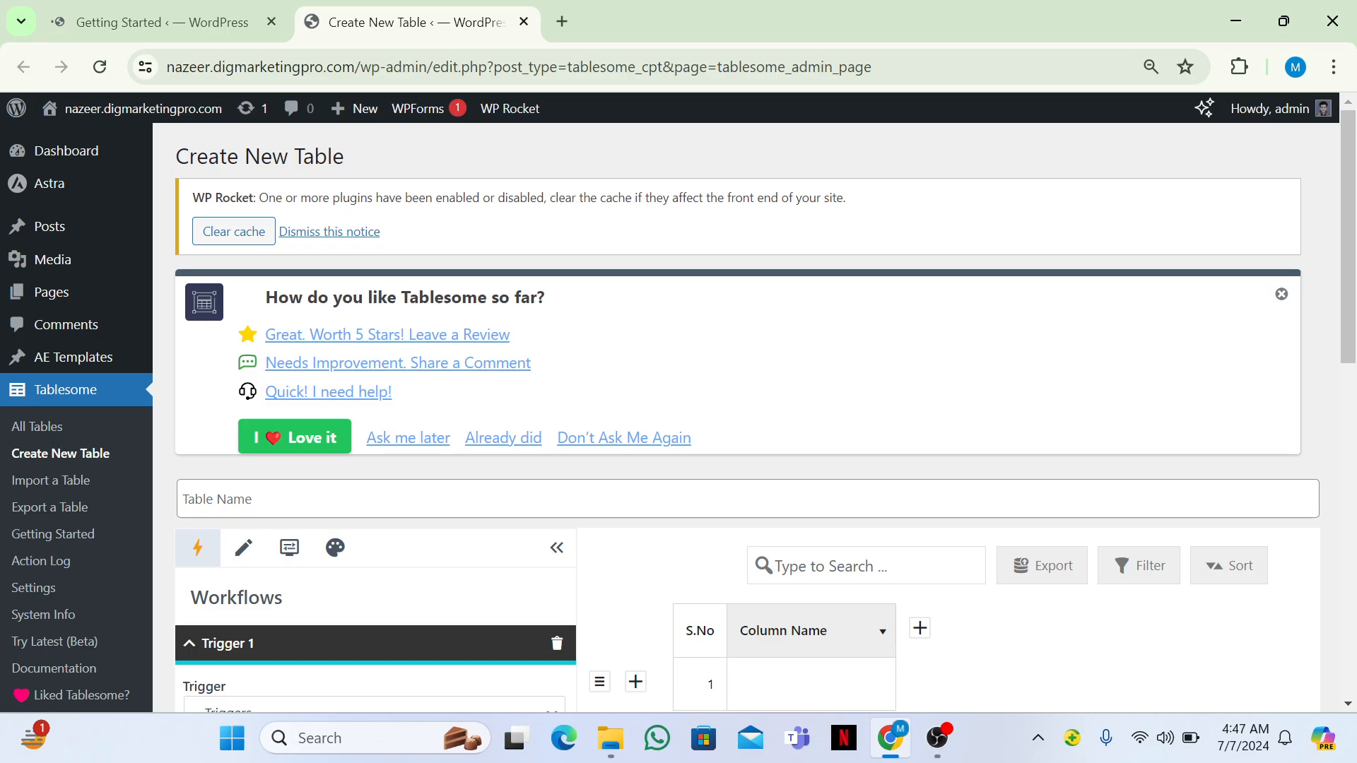
scroll(431, 505, down, 2)
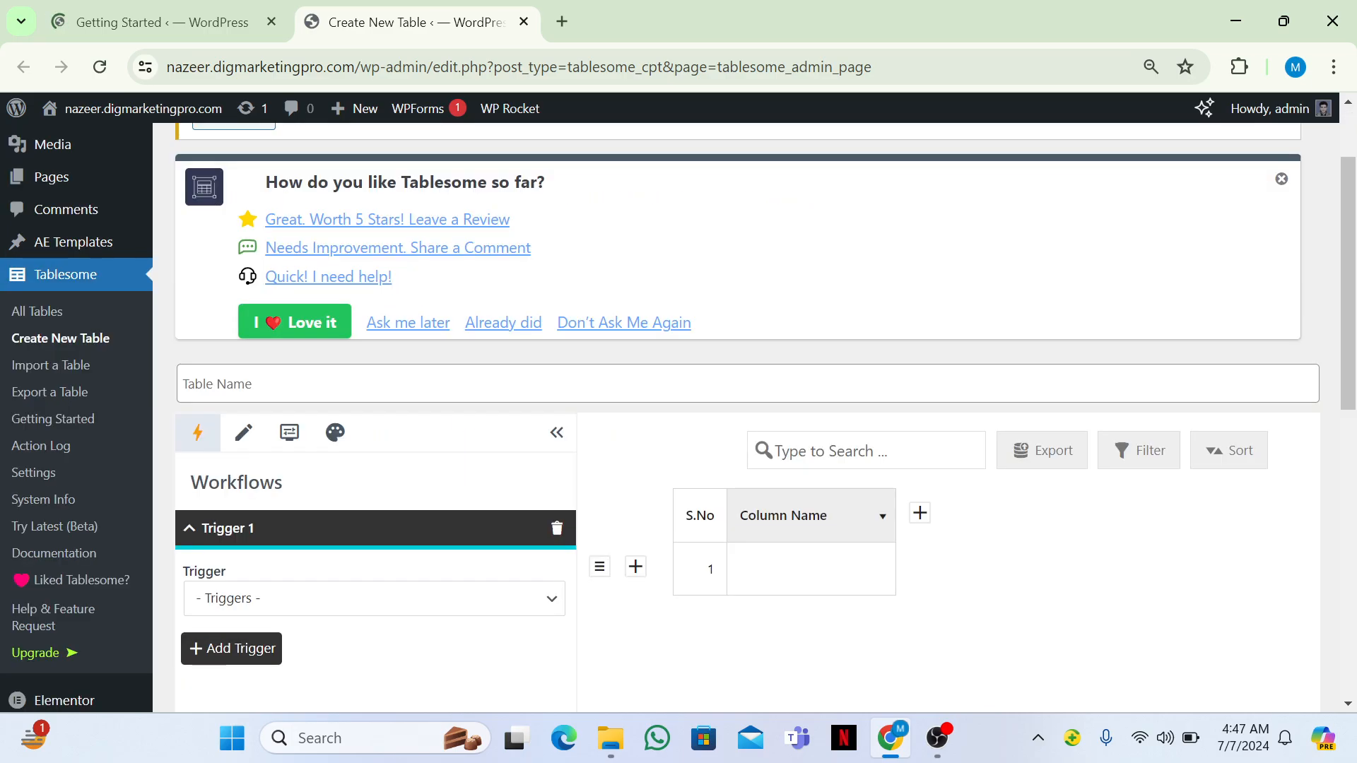
click(304, 183)
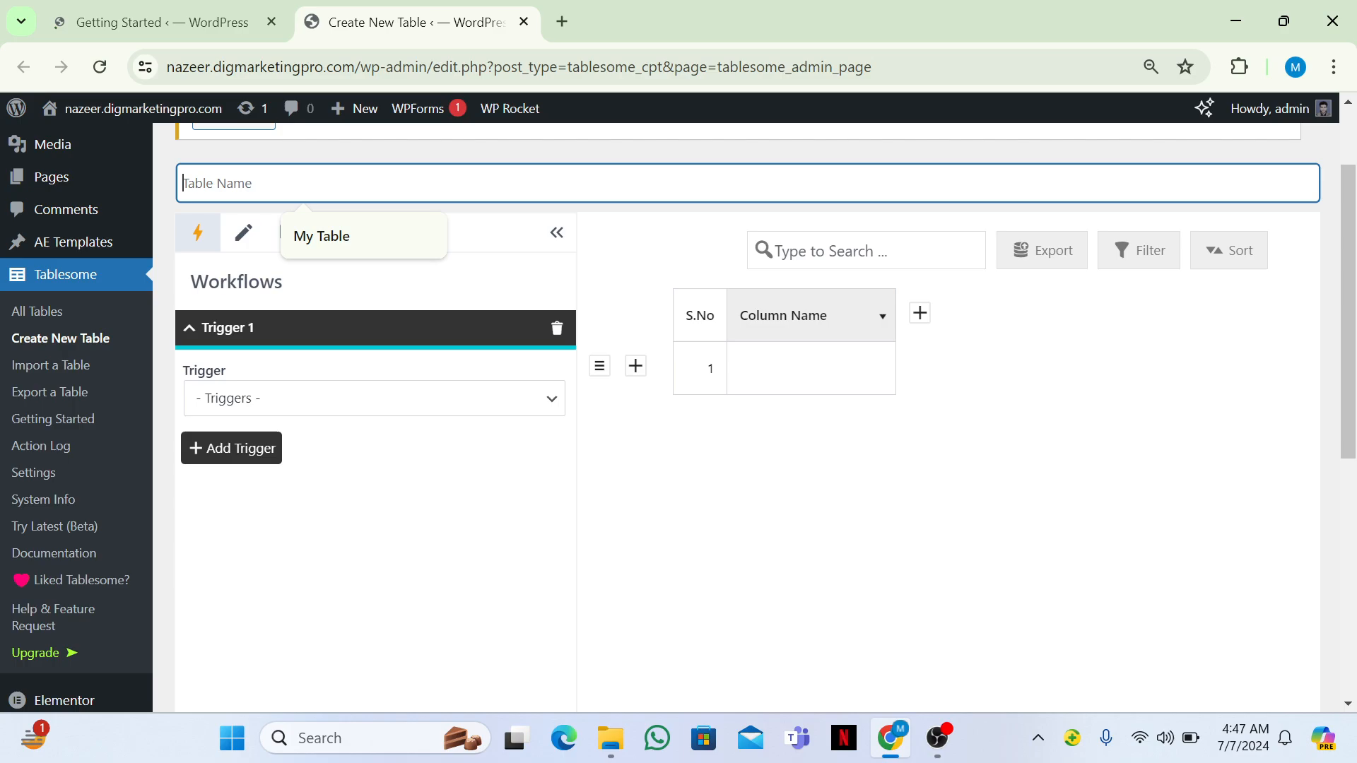
click(332, 236)
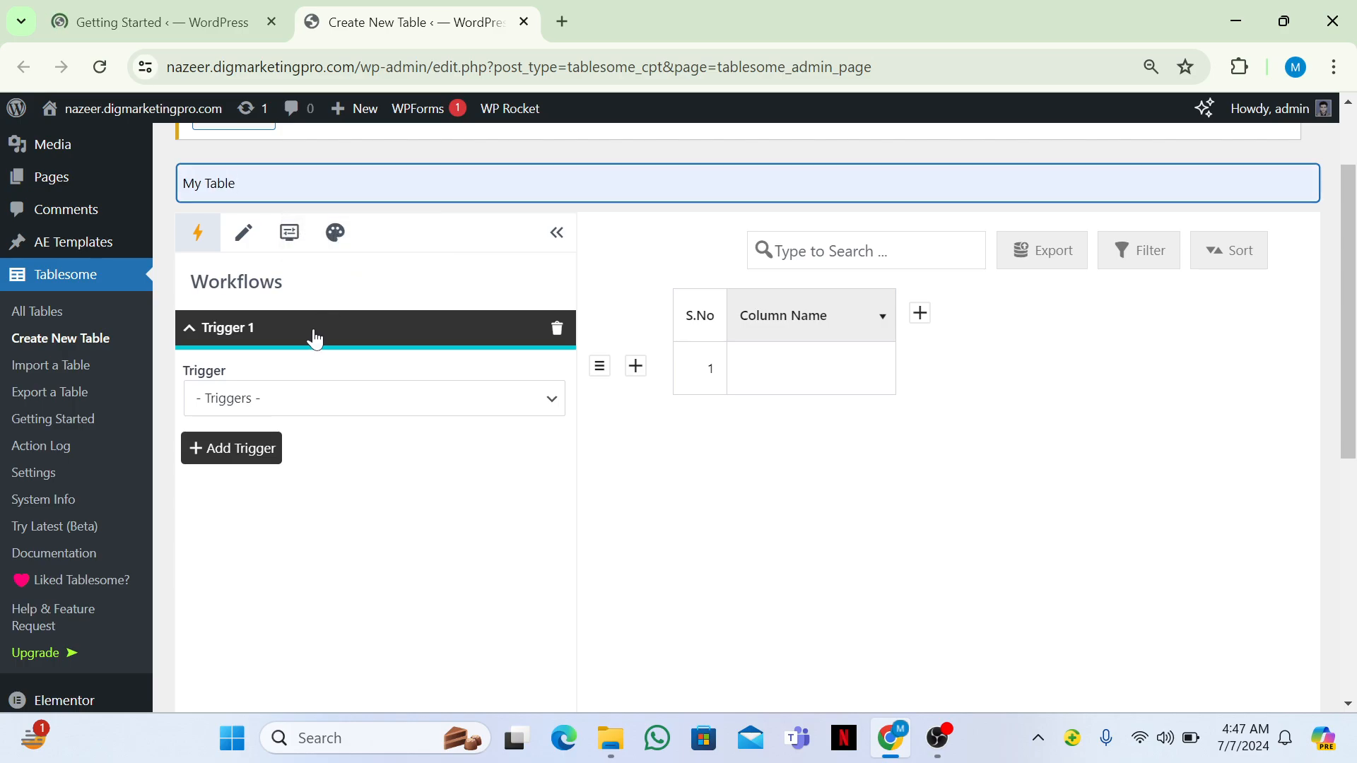
Set Trigger 1 to Elementor's On Form Submit and choose New Form (ID: 13f7379) as its form
click(319, 404)
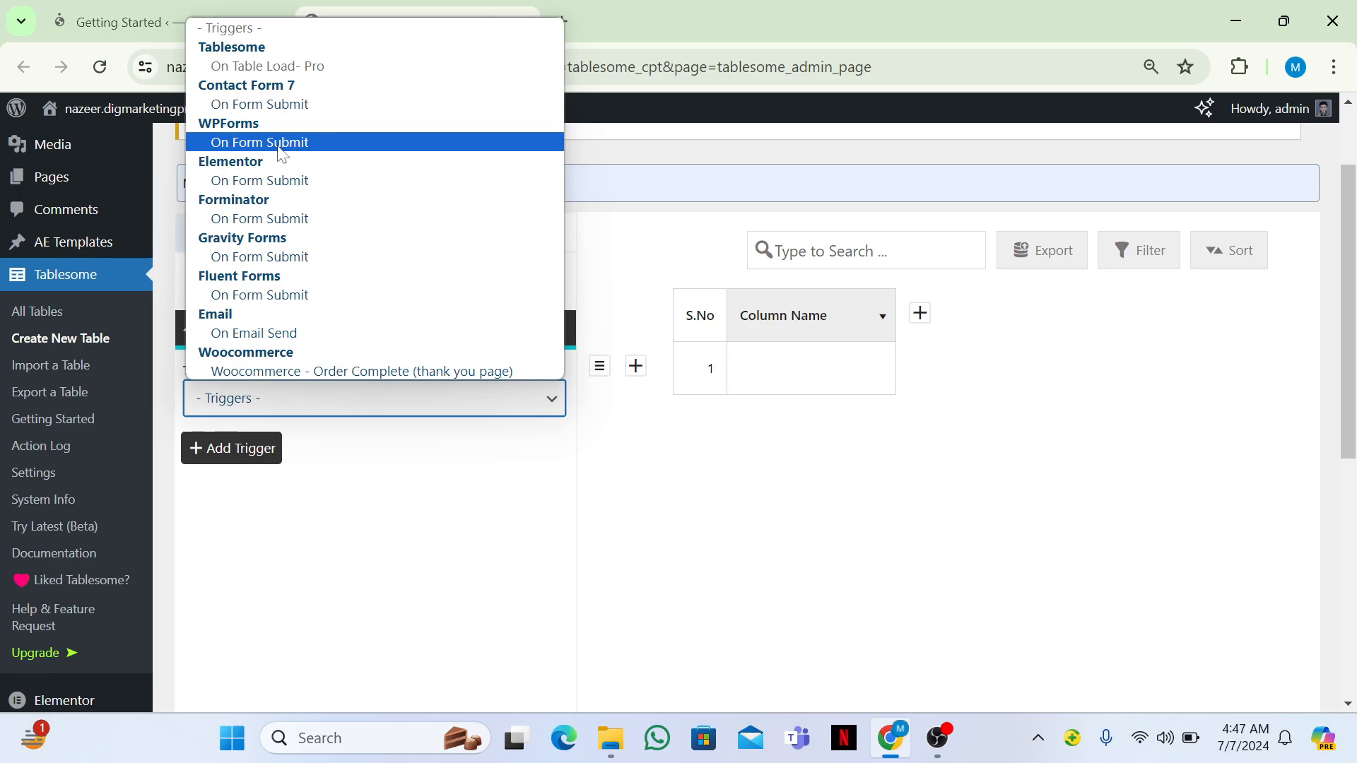
click(254, 183)
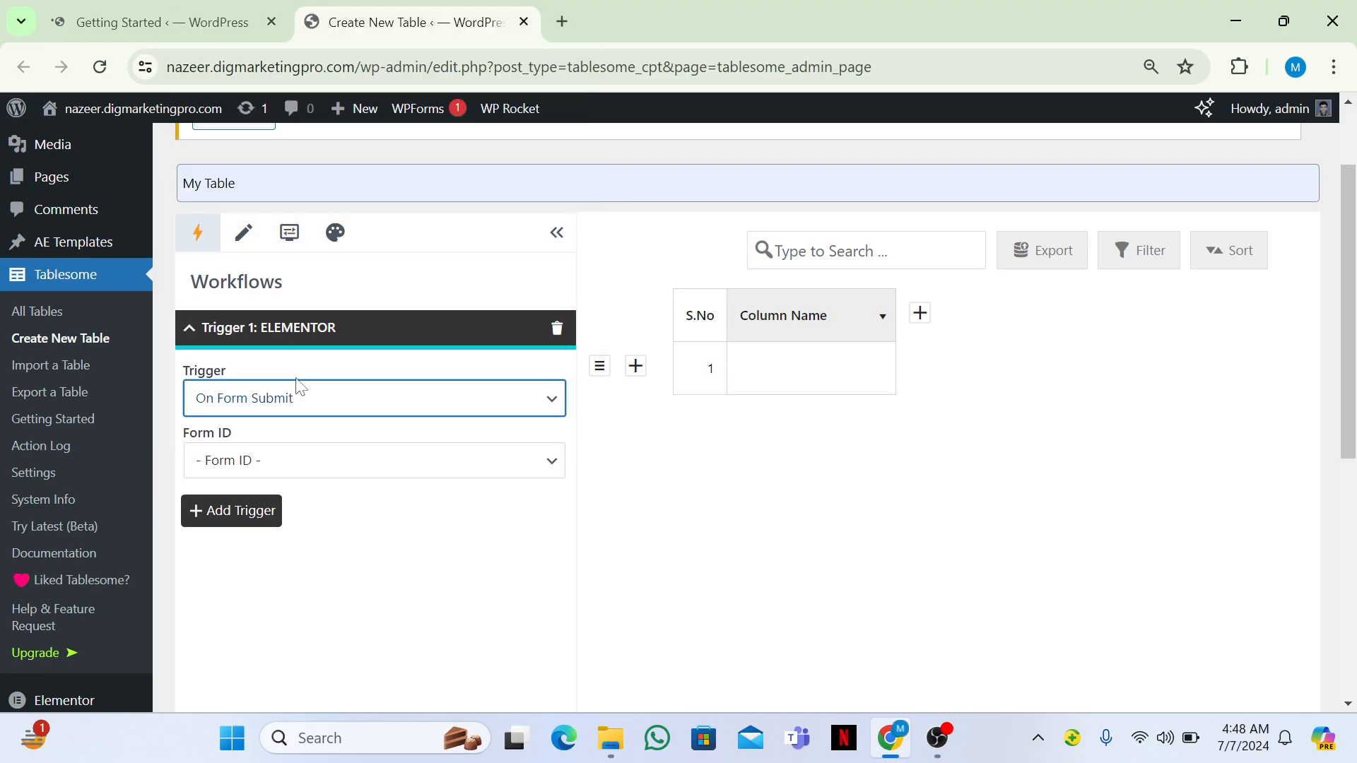
click(306, 470)
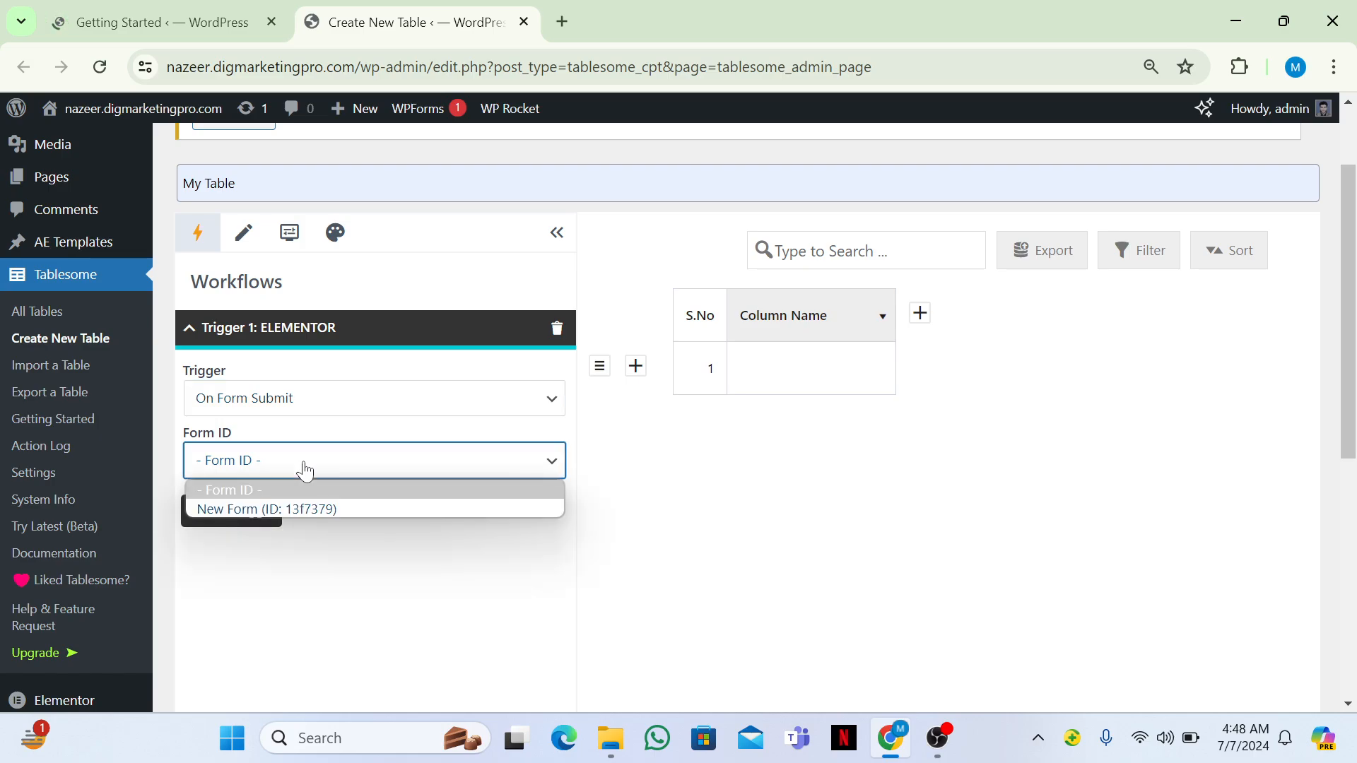
click(280, 510)
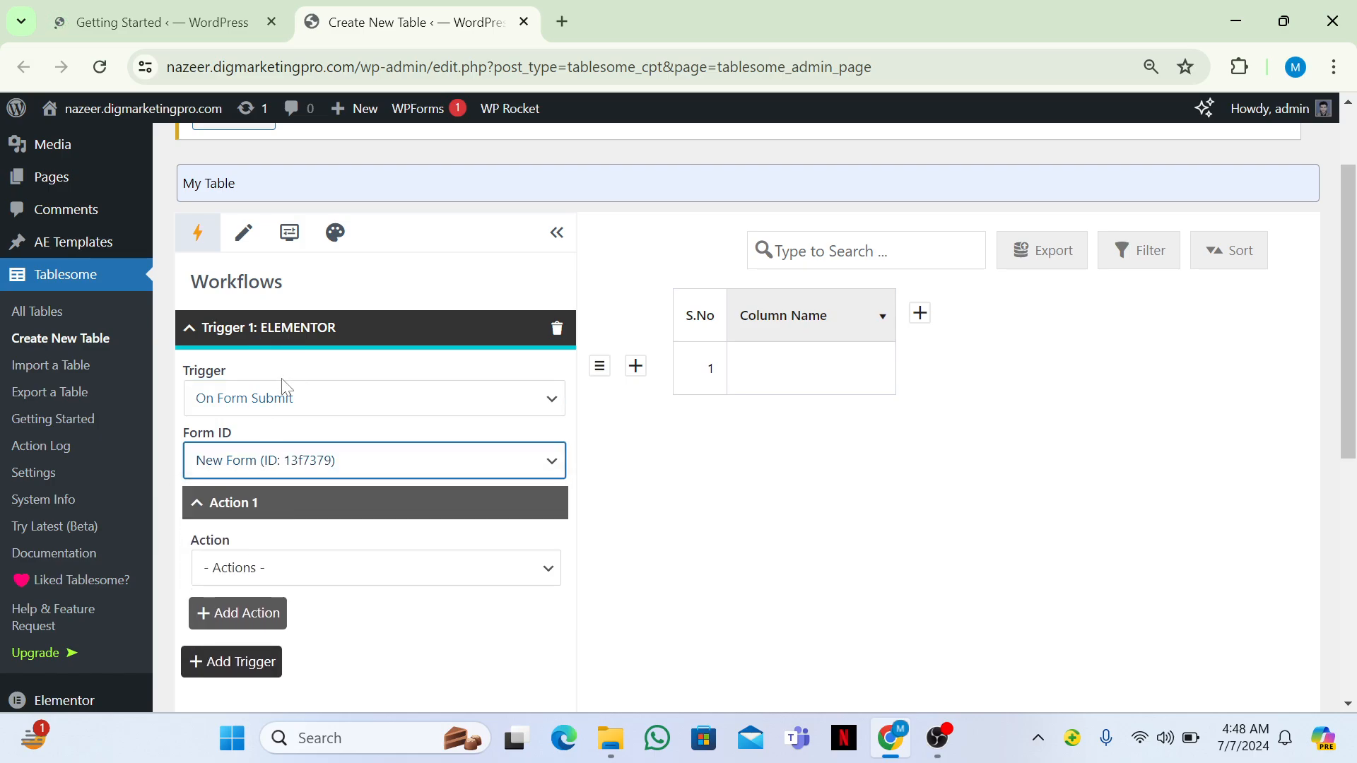
Open the live site in a new browser tab and examine the form on its Contact page
mouse_move(120, 113)
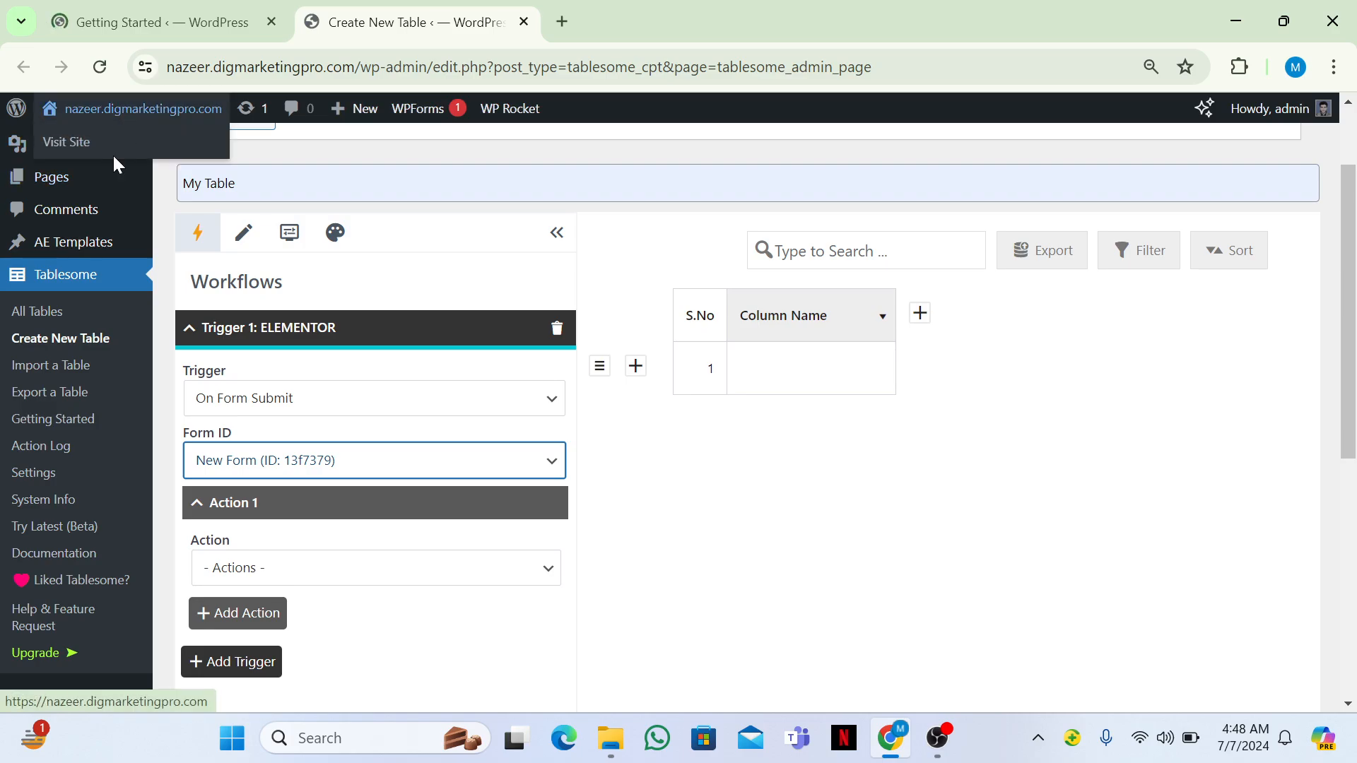
right_click(127, 152)
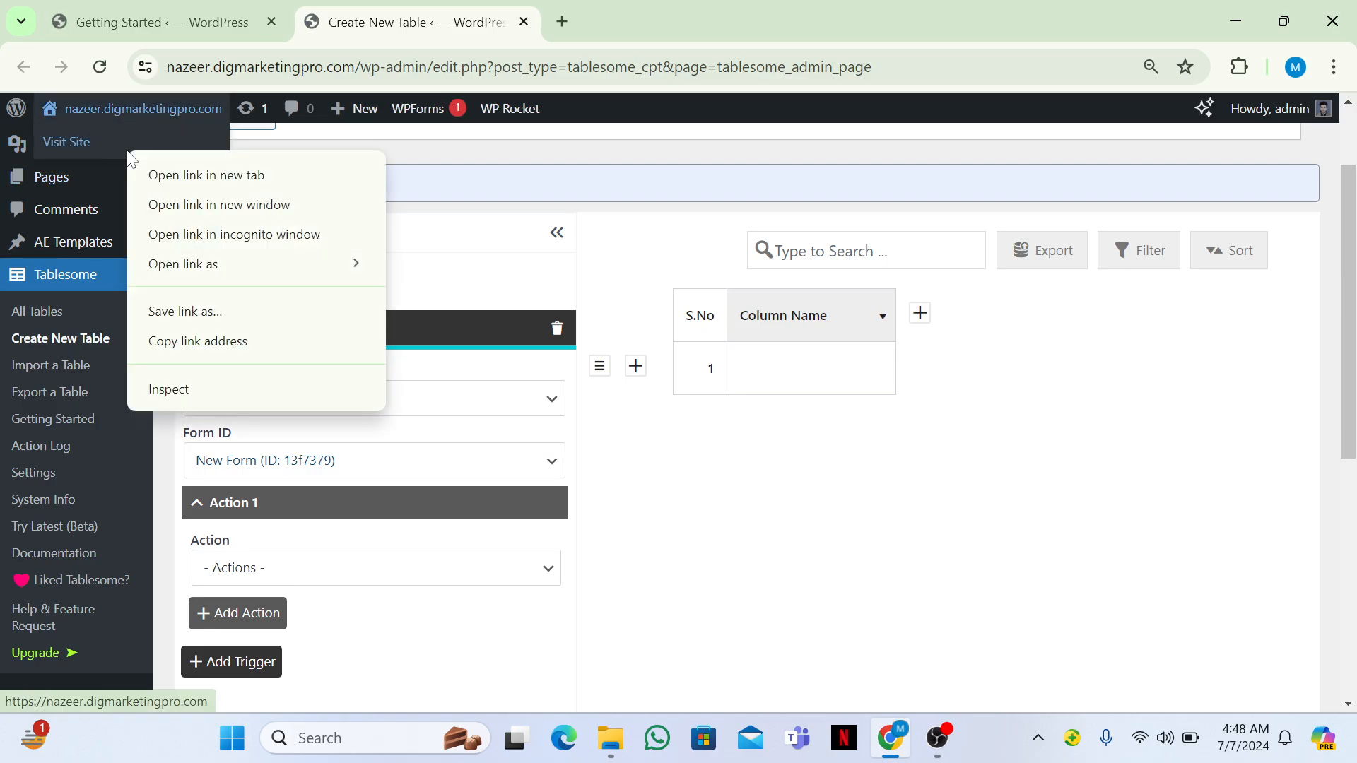
click(157, 176)
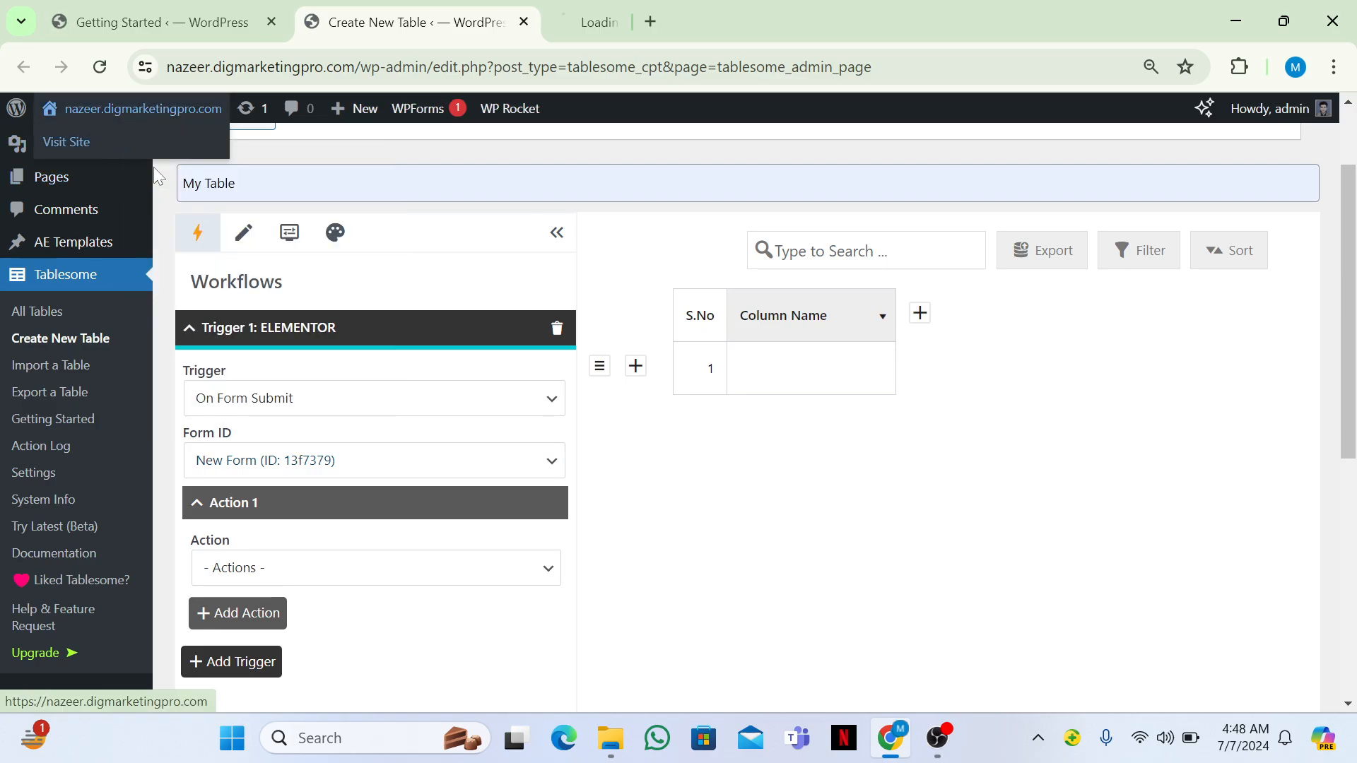
click(592, 8)
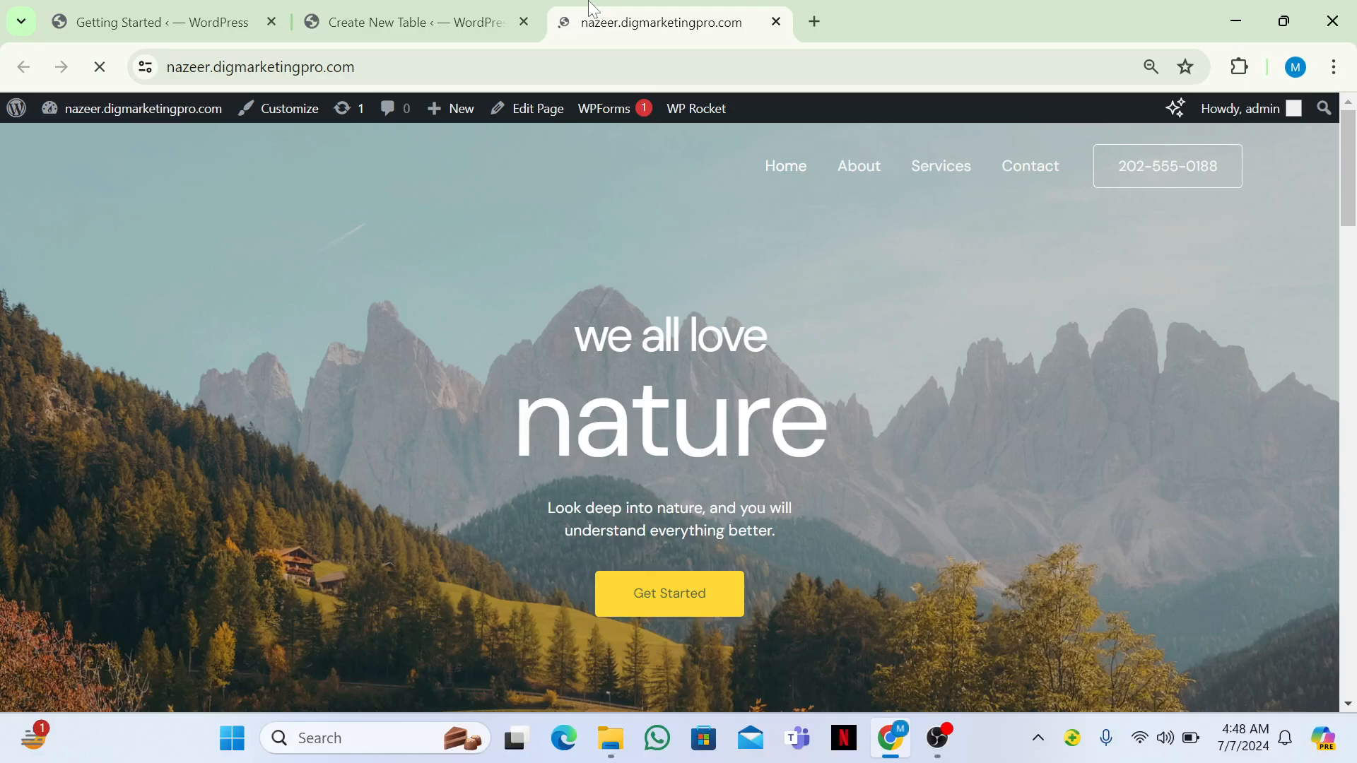
click(1030, 165)
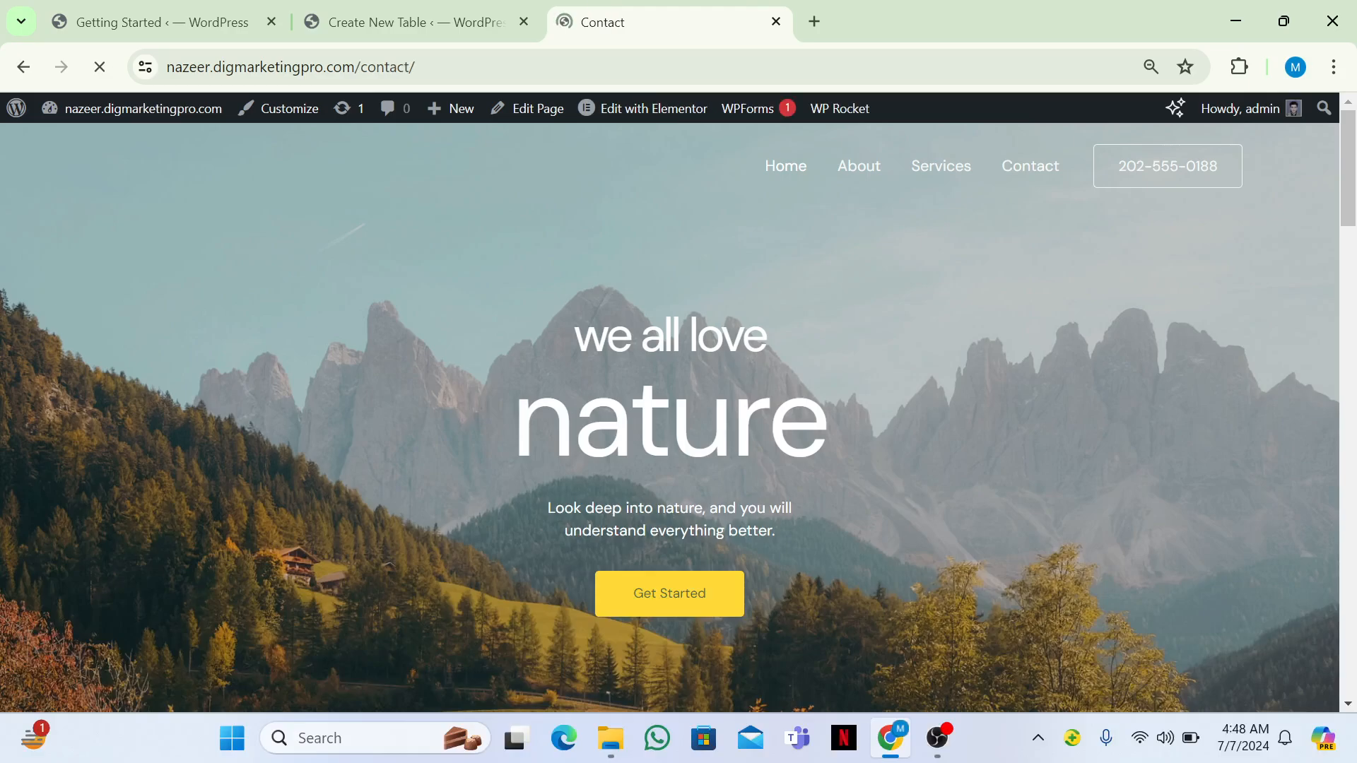
scroll(679, 417, down, 6)
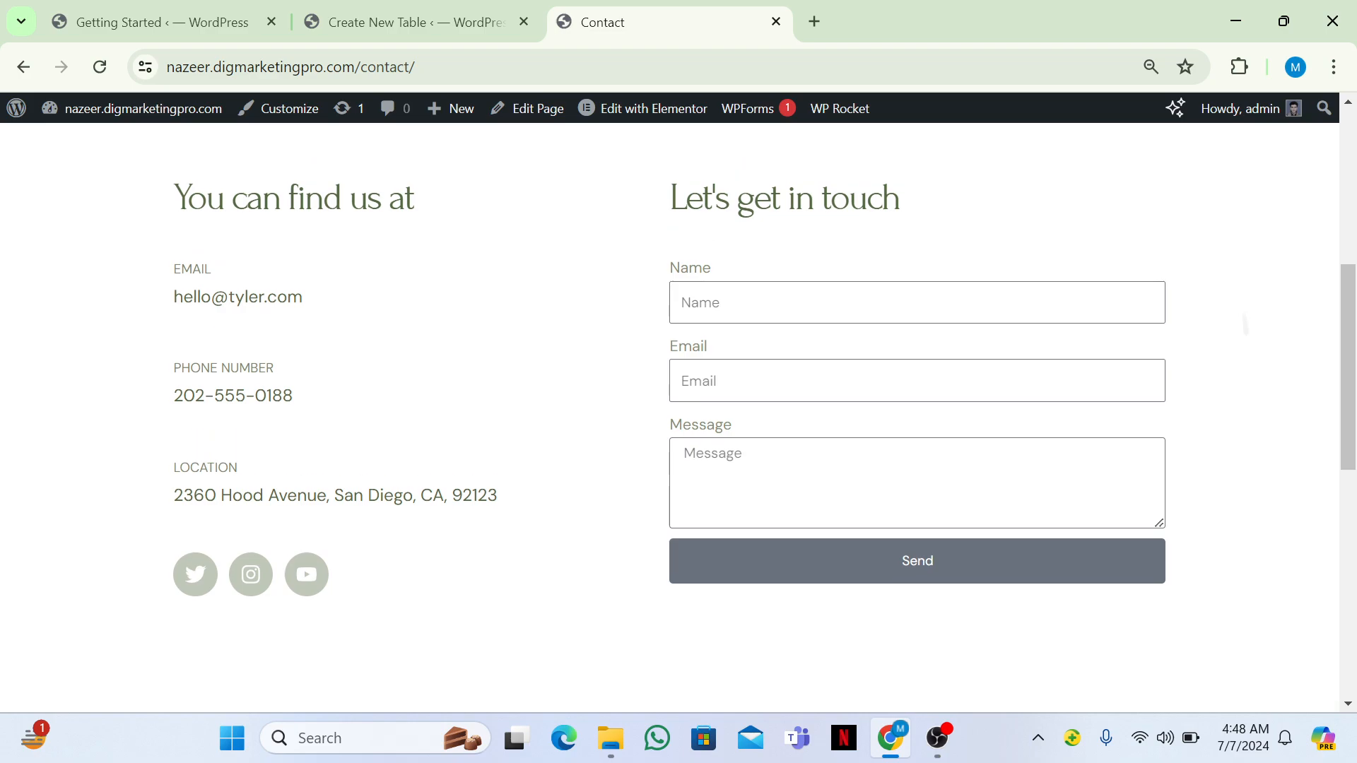
scroll(678, 417, up, 1)
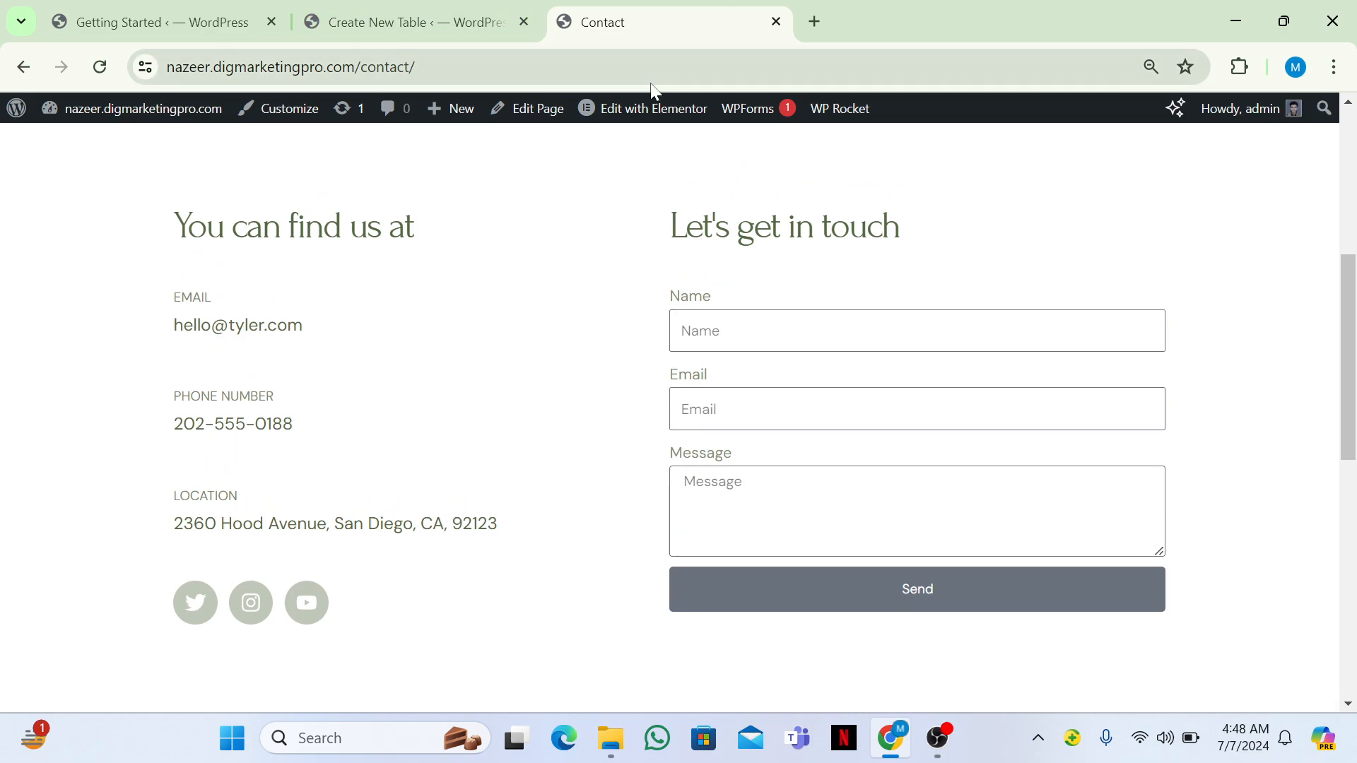
Open the Contact page for editing with Elementor in a new browser tab
right_click(638, 117)
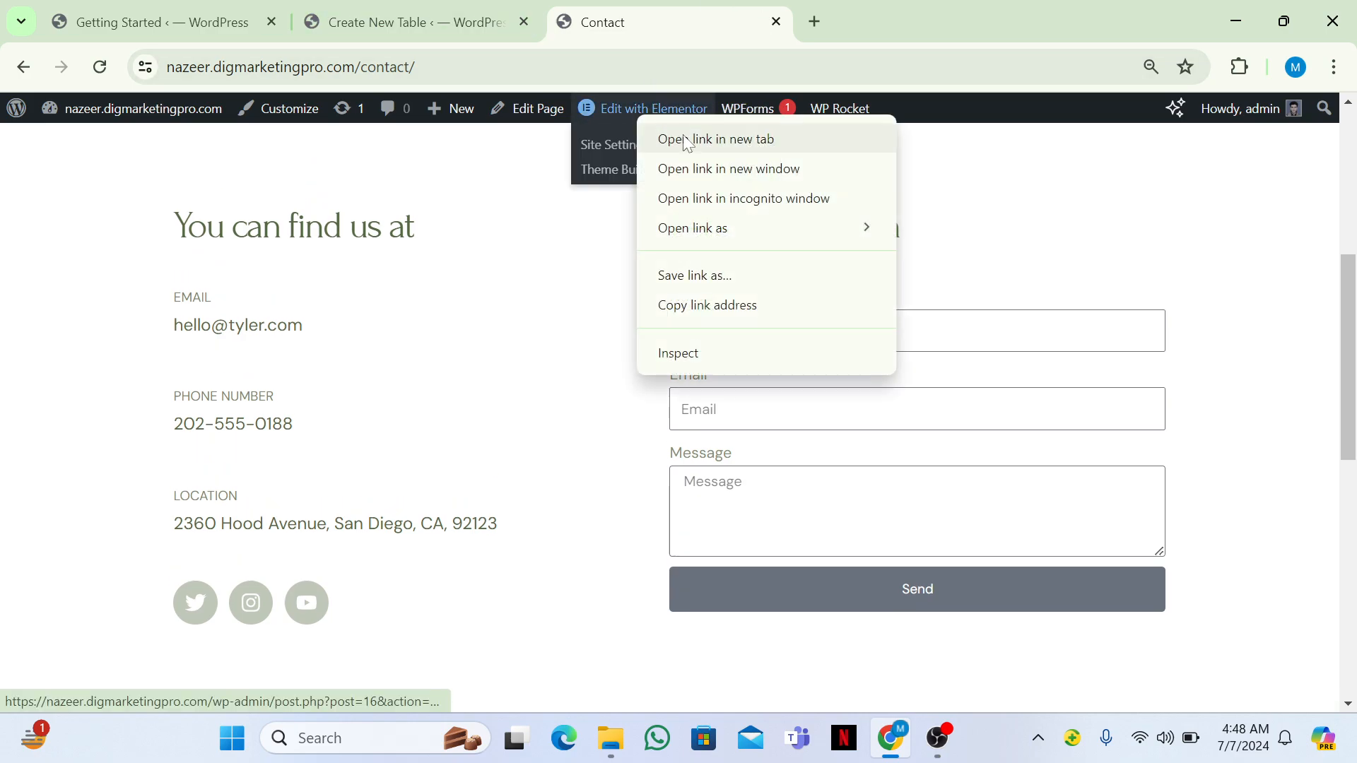
click(715, 136)
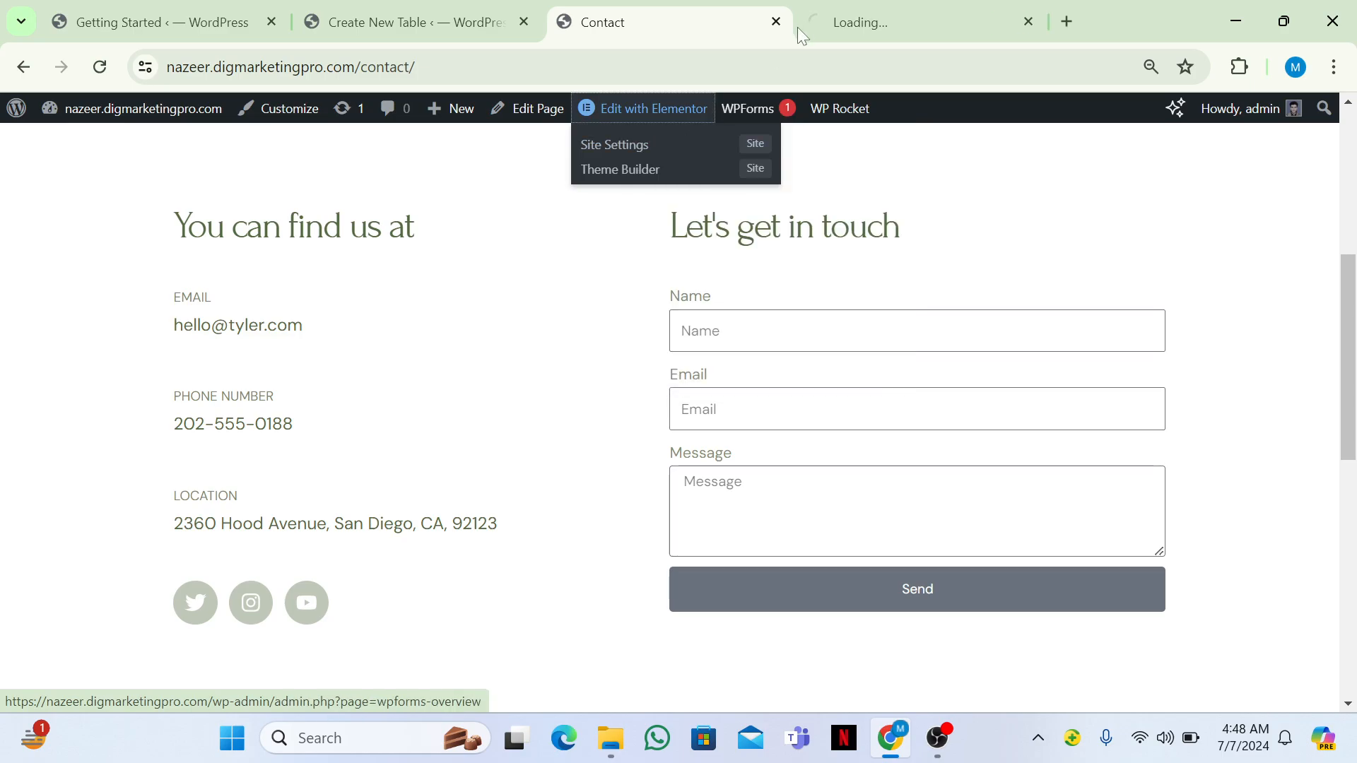
click(841, 10)
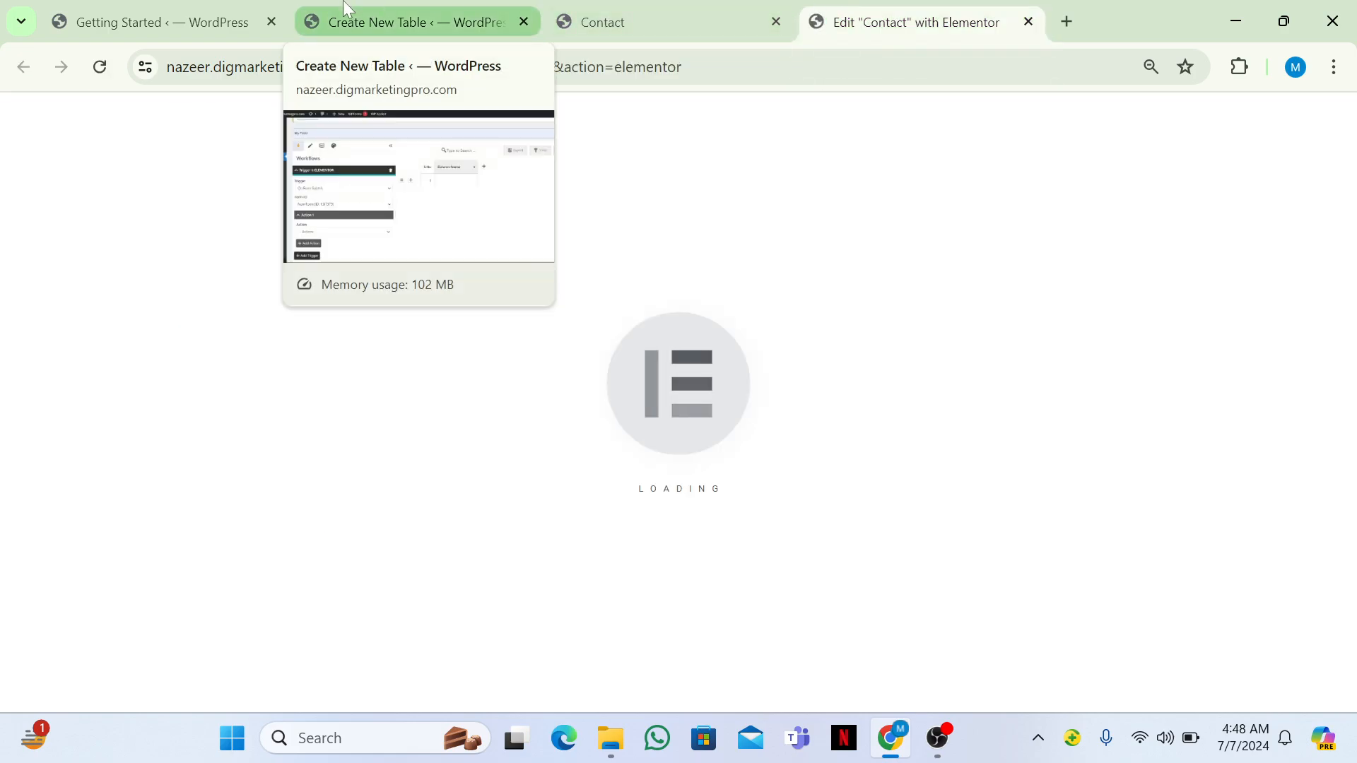
Return to the Create New Table page and set Action 1 to Tablesome's Add Row
click(347, 8)
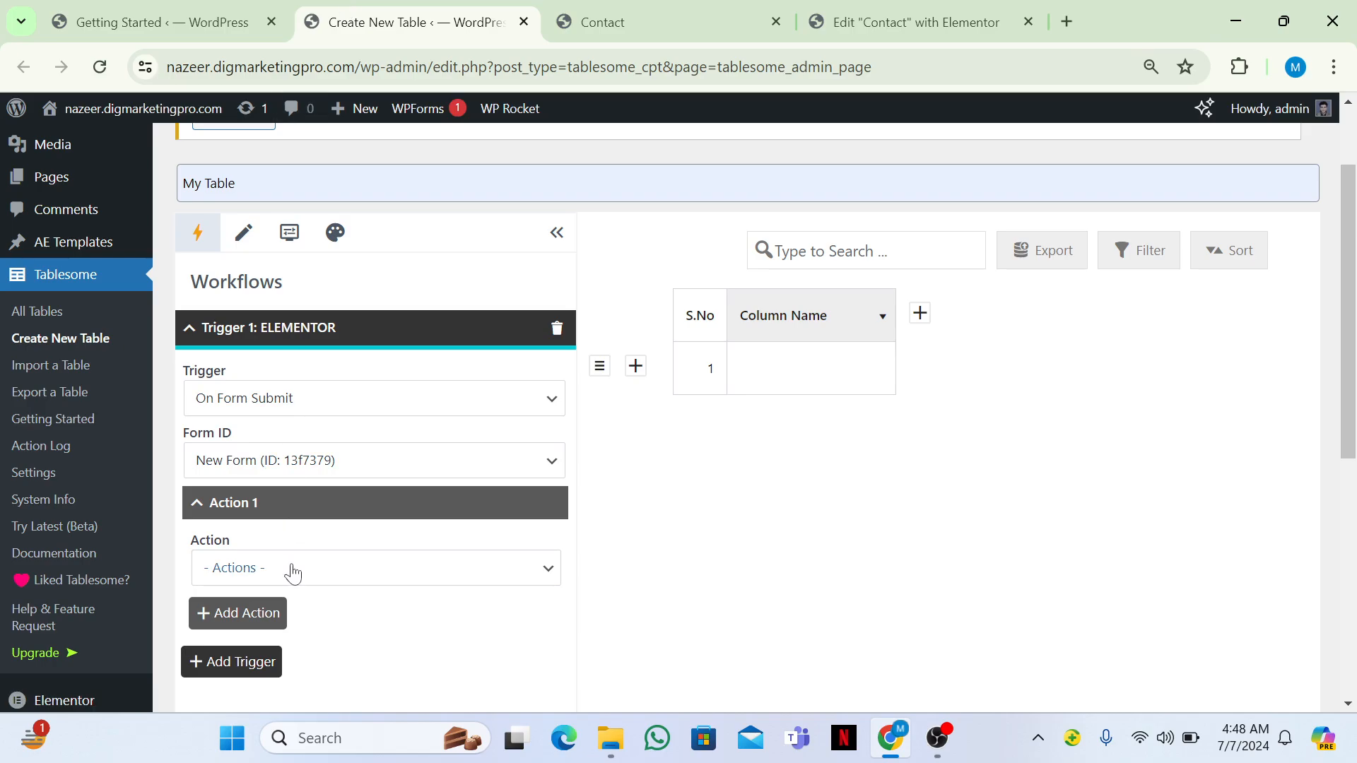
click(323, 570)
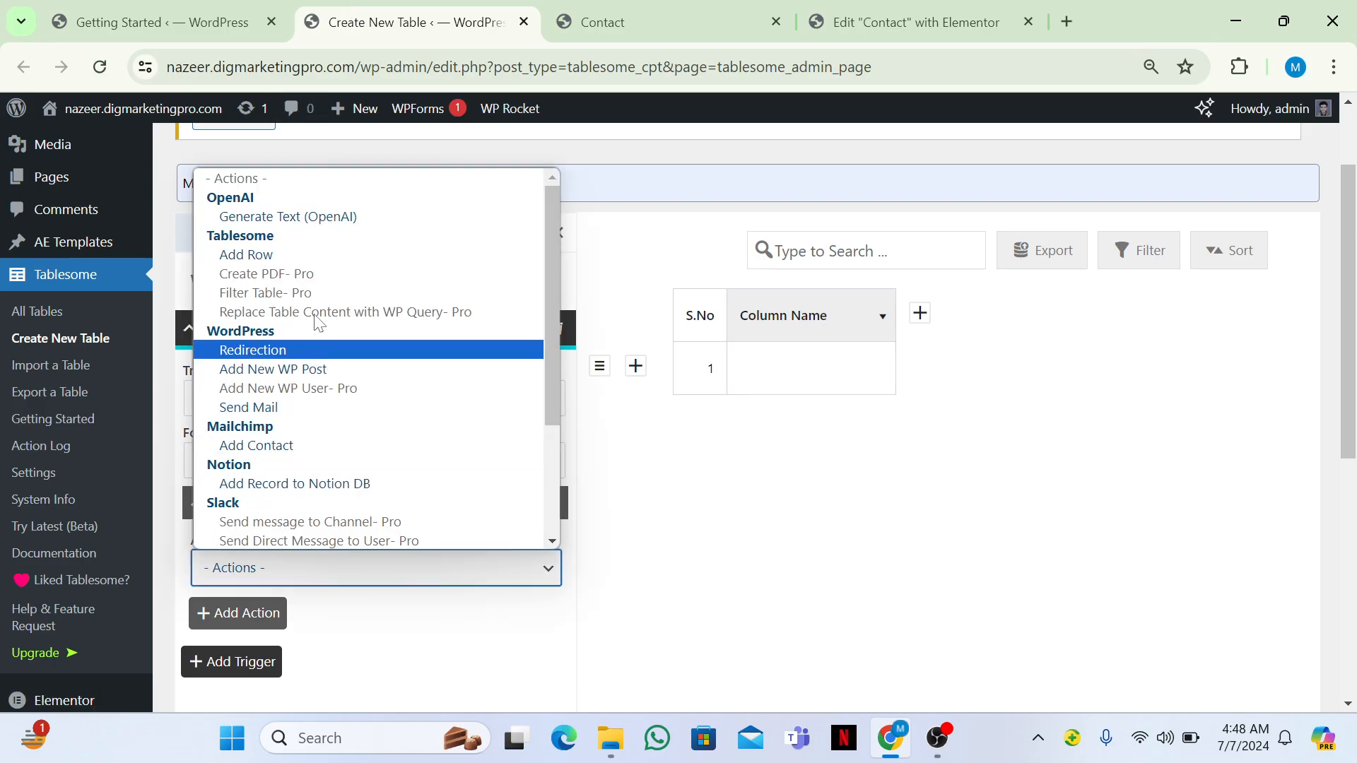
click(276, 255)
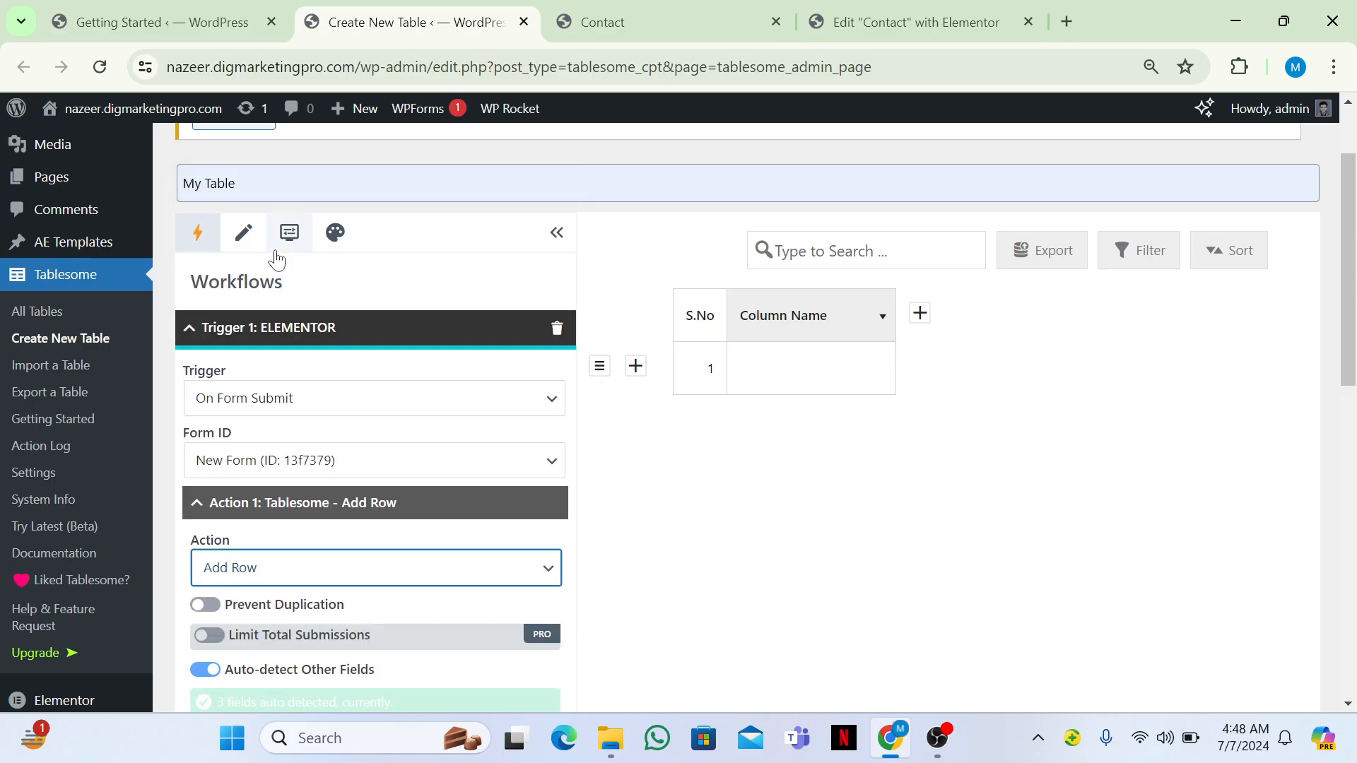
Compare the Add Row action's mapped fields with the fields of the form on the live Contact page
scroll(381, 429, down, 7)
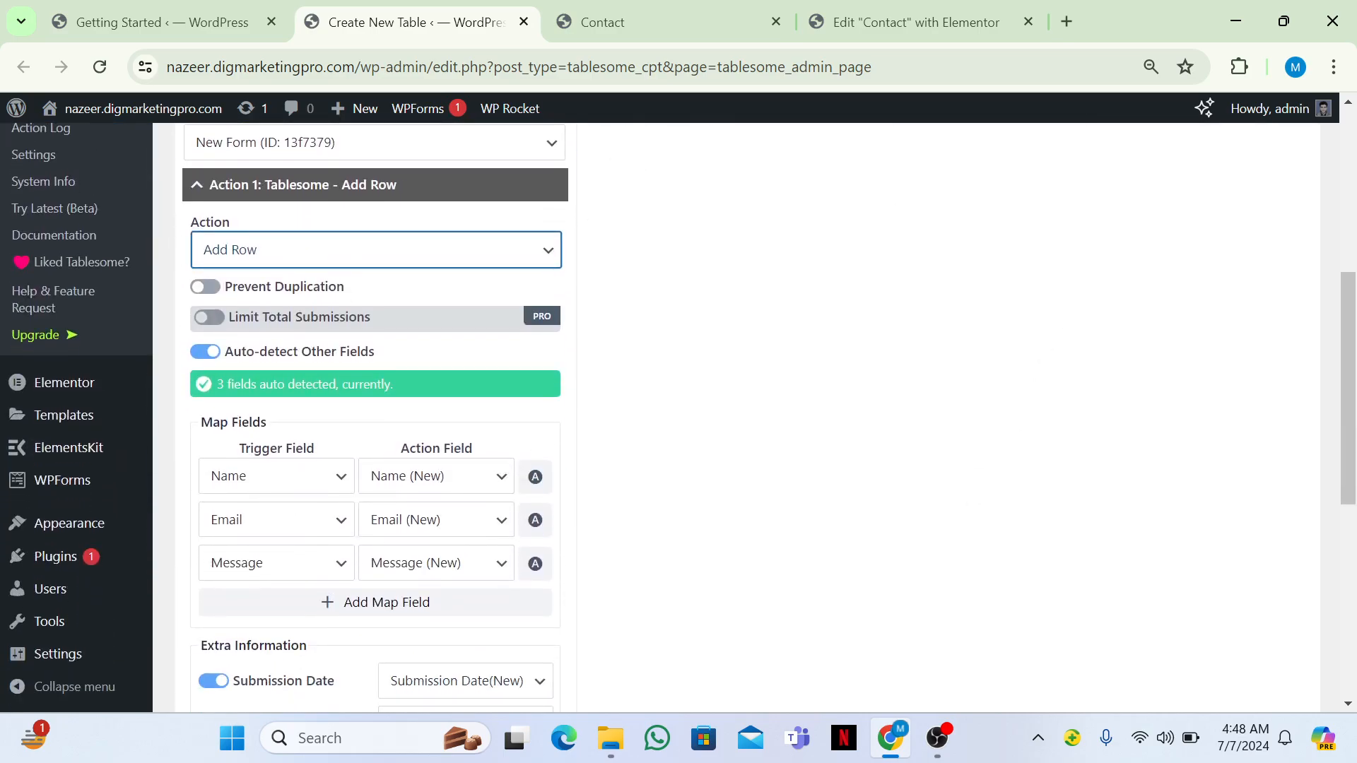
scroll(388, 424, up, 1)
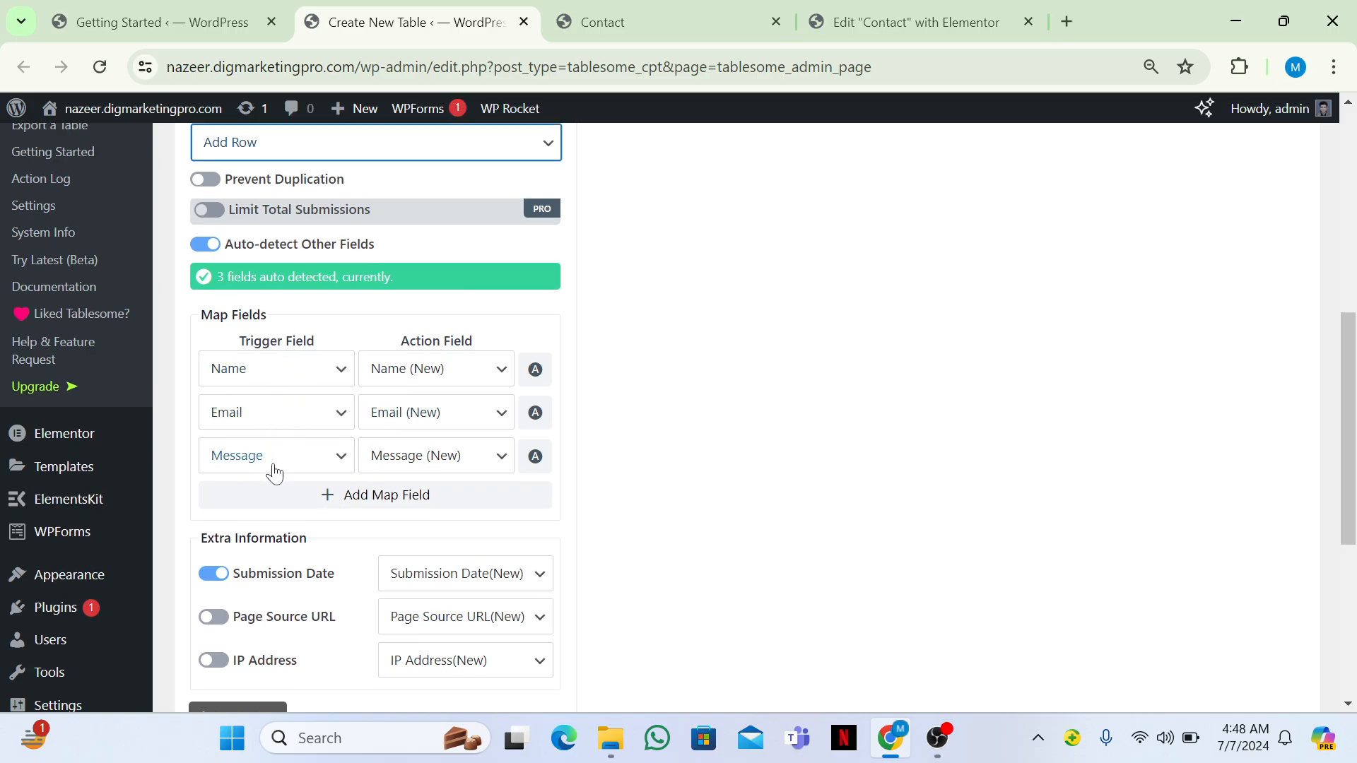
click(849, 8)
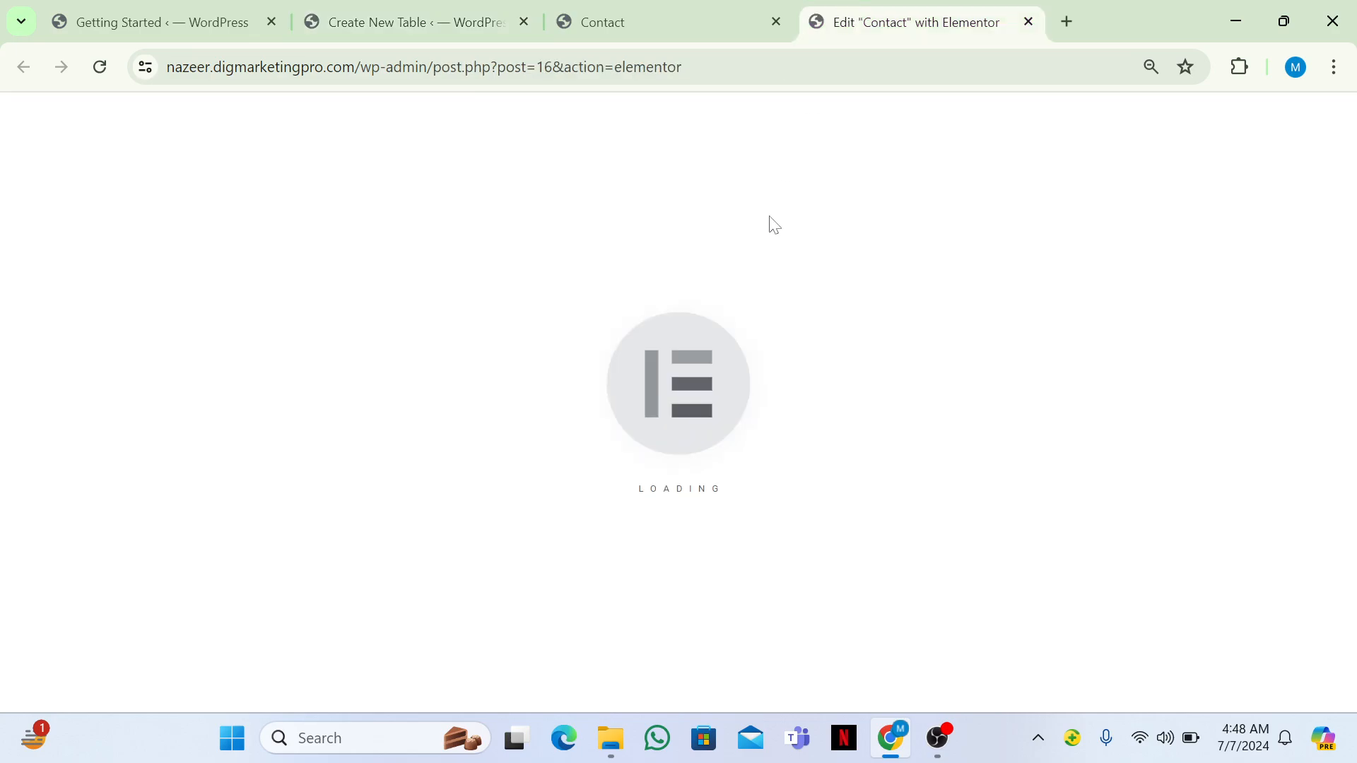
click(664, 12)
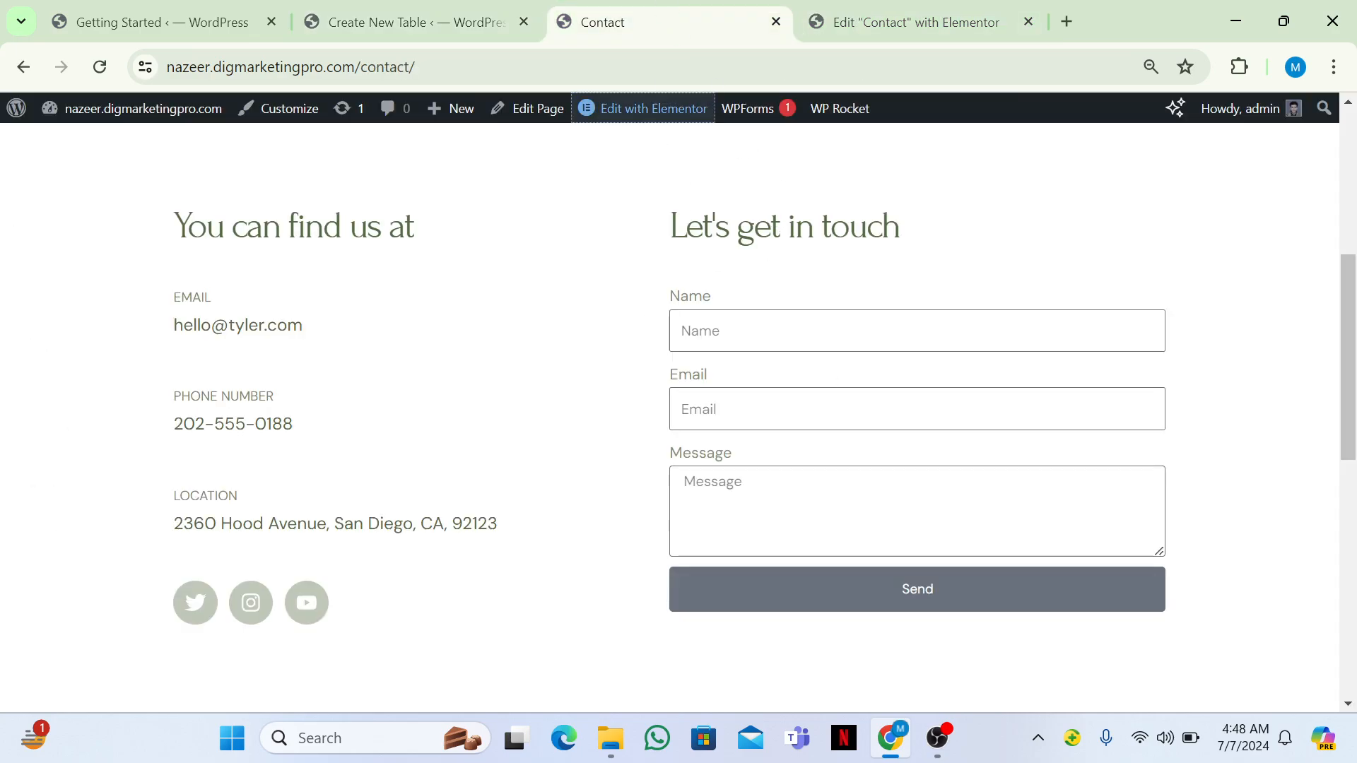
click(409, 13)
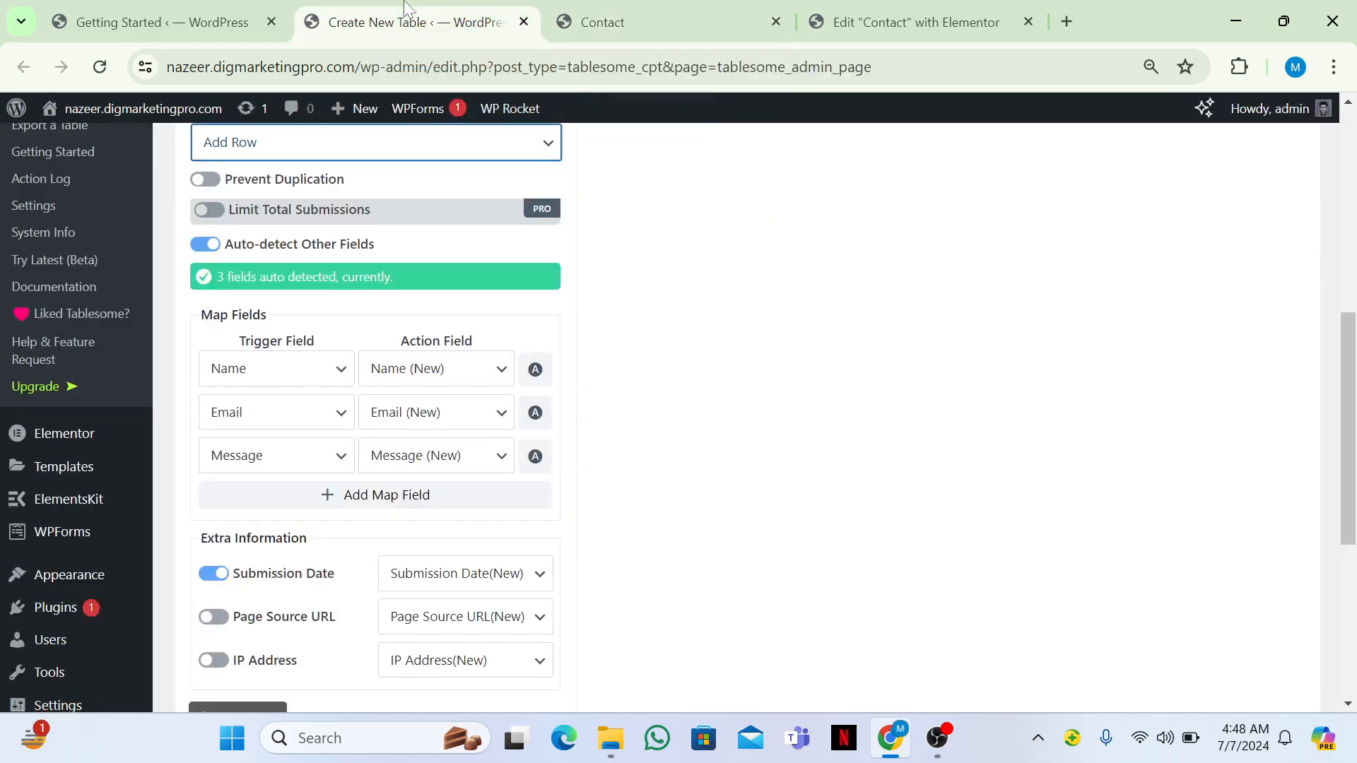
Try adding an extra map field to the Add Row action and delete the empty mapping
click(393, 501)
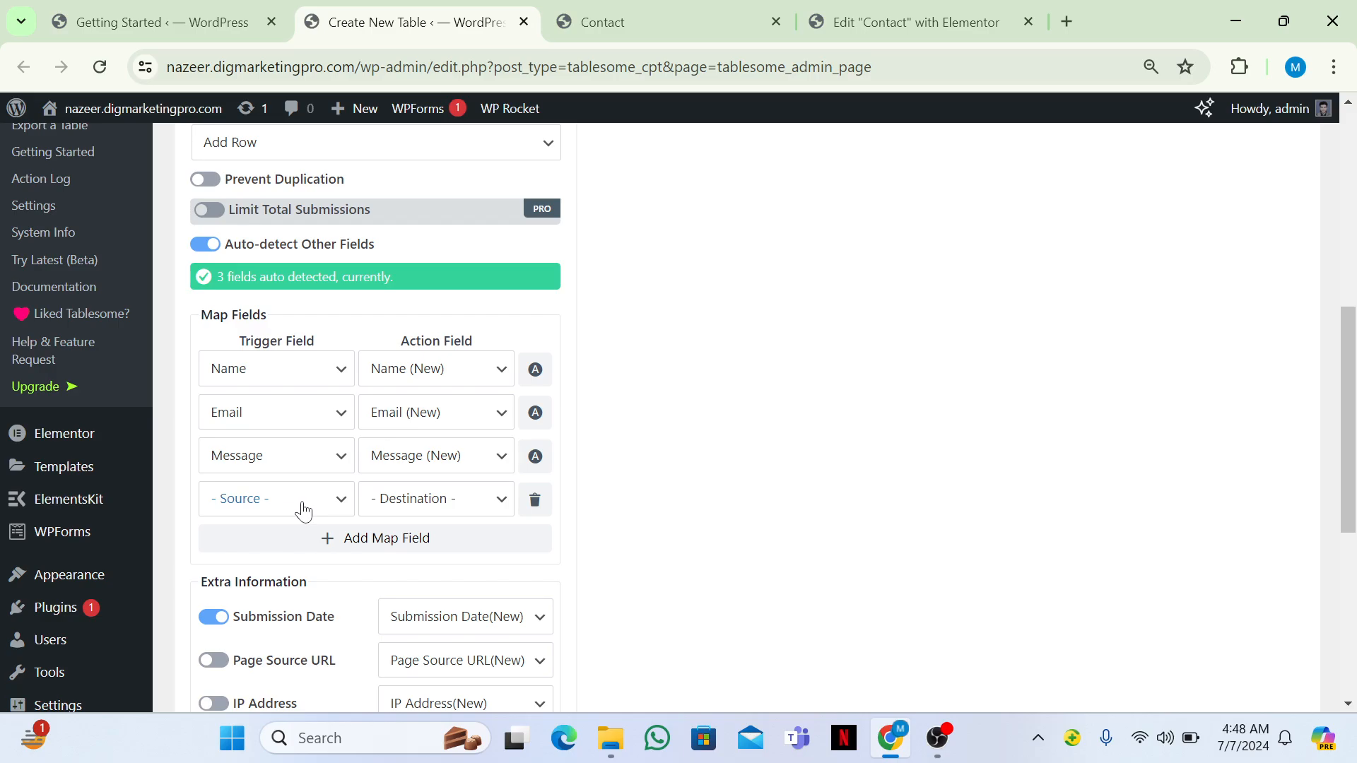
click(535, 503)
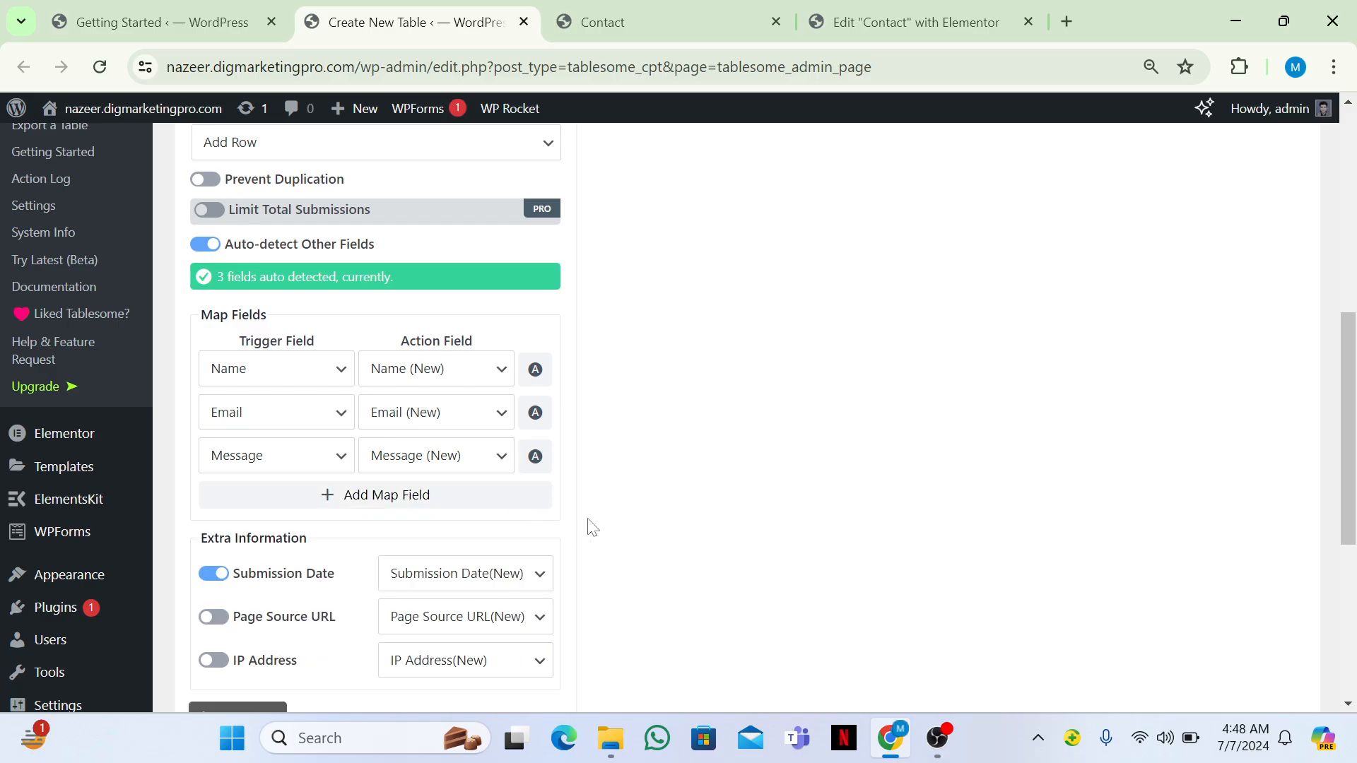
scroll(658, 531, down, 3)
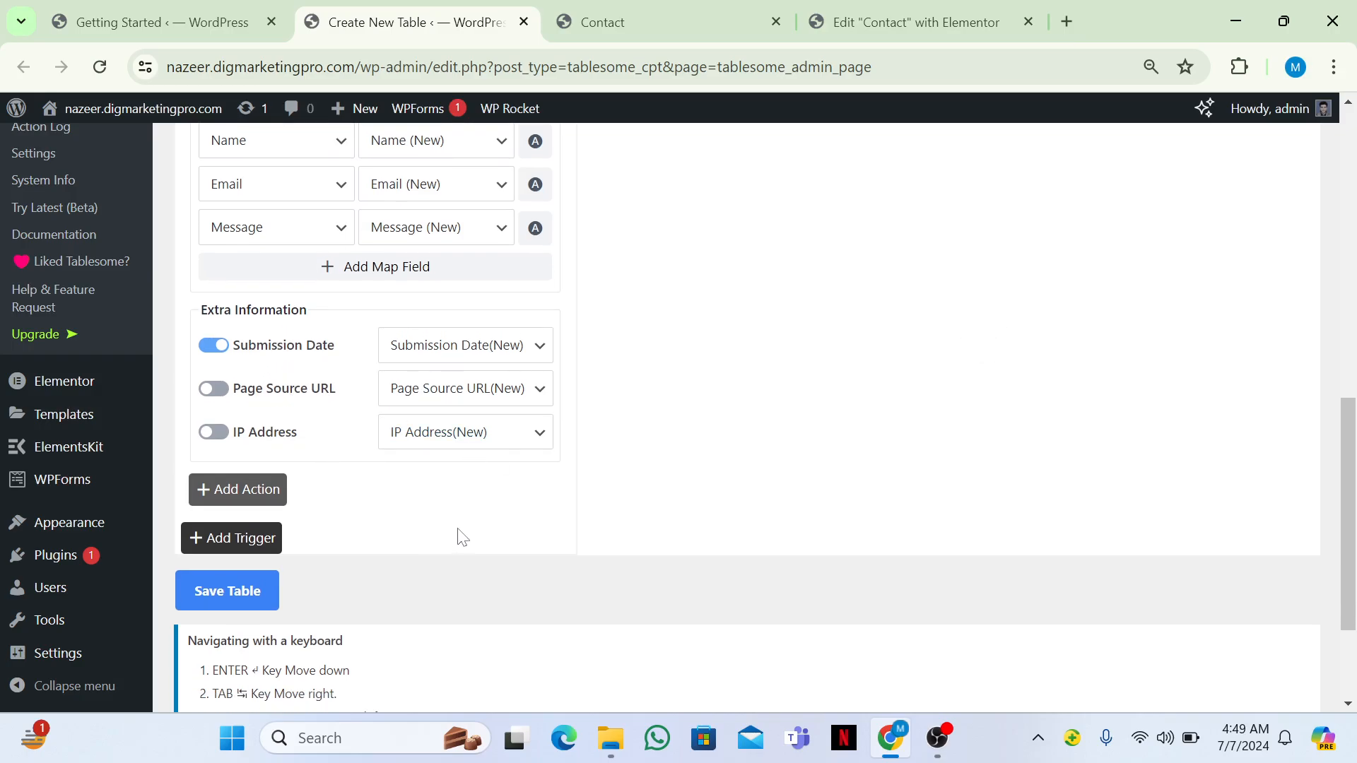
Save the new table with its Elementor form trigger and Add Row action
scroll(462, 538, down, 1)
click(227, 519)
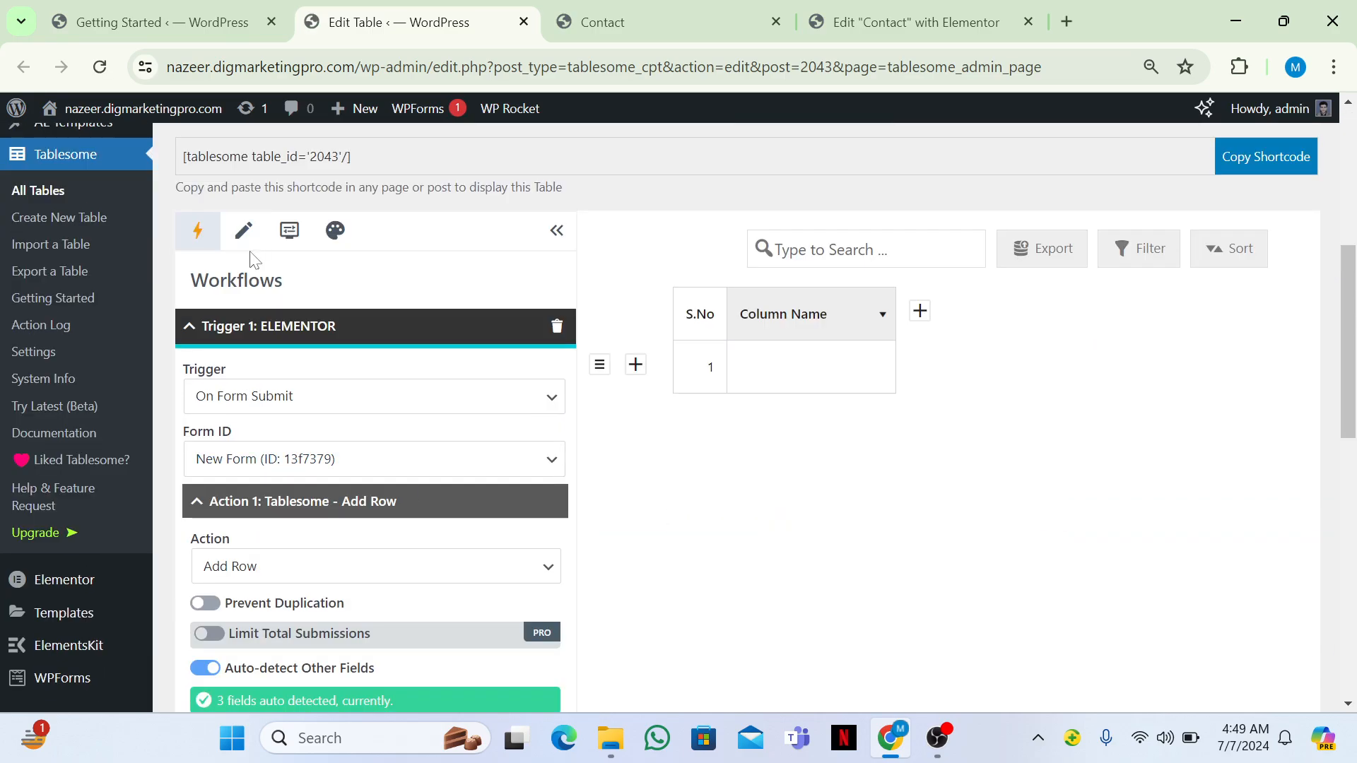
Review the table's Frontend Editing and Display Settings, including table fit, mobile layout, pagination and column width options
click(244, 233)
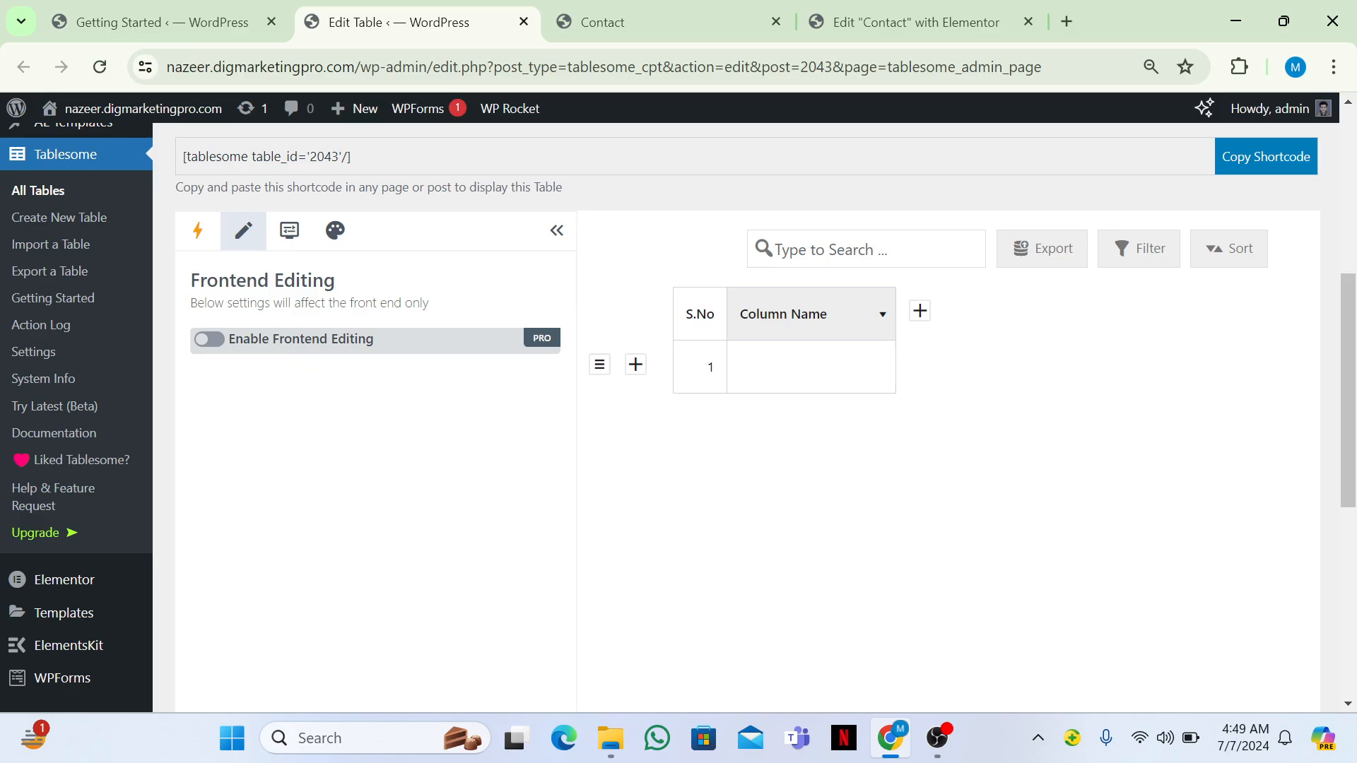
click(300, 236)
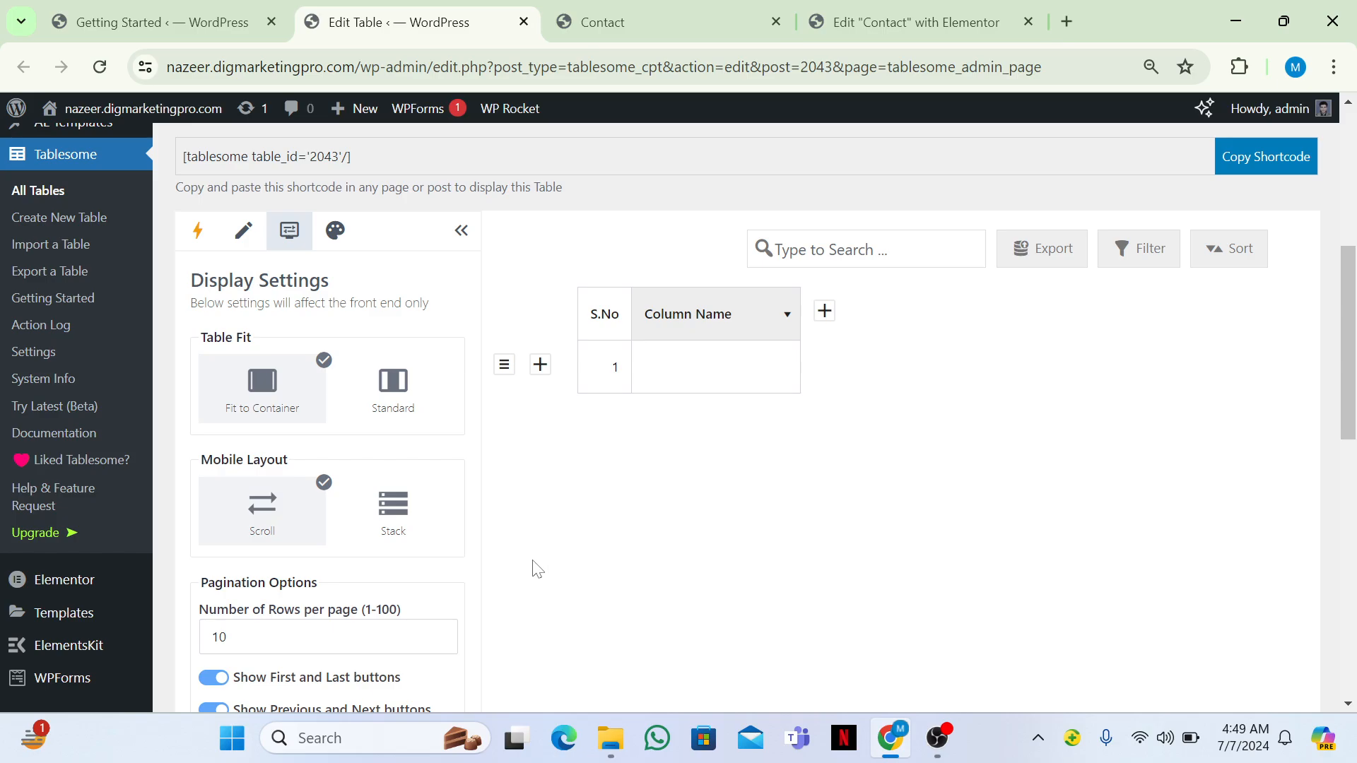
scroll(538, 569, down, 8)
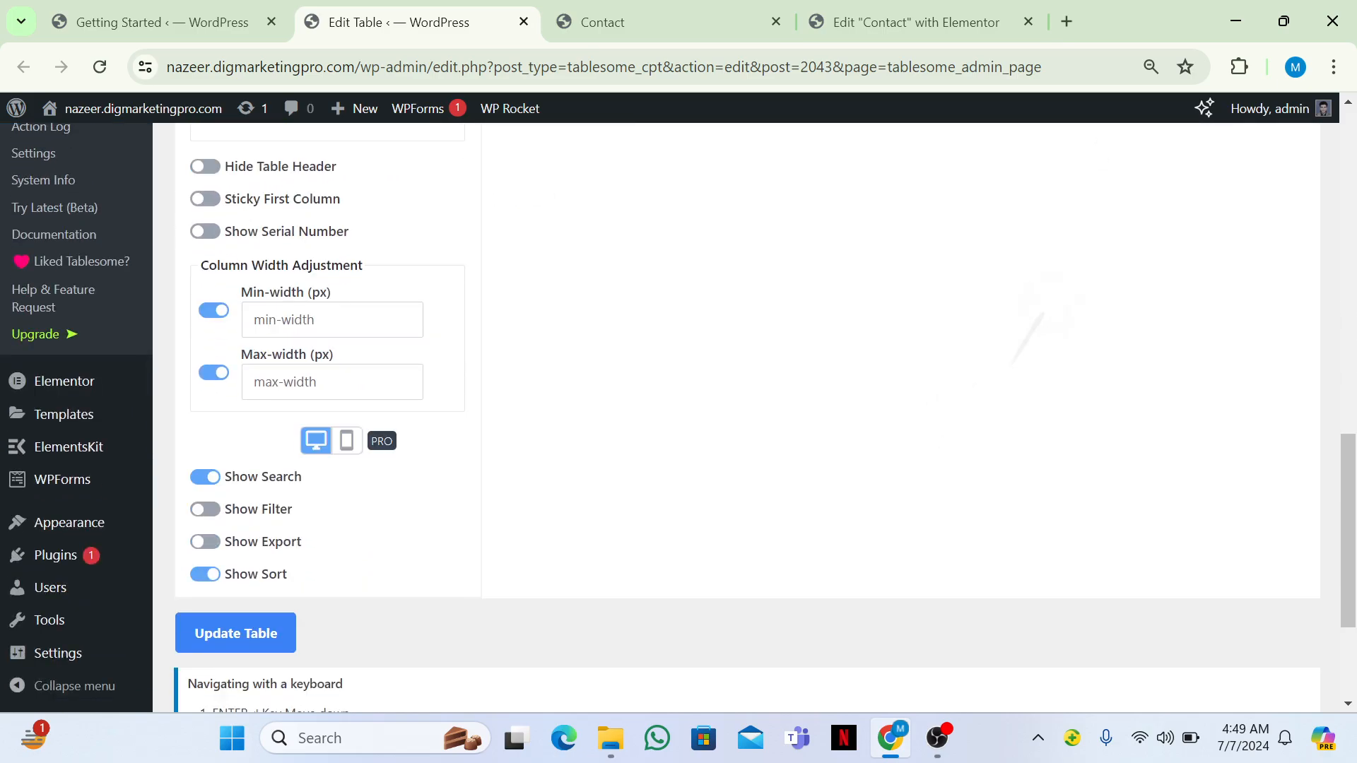
scroll(772, 418, down, 2)
scroll(773, 419, up, 10)
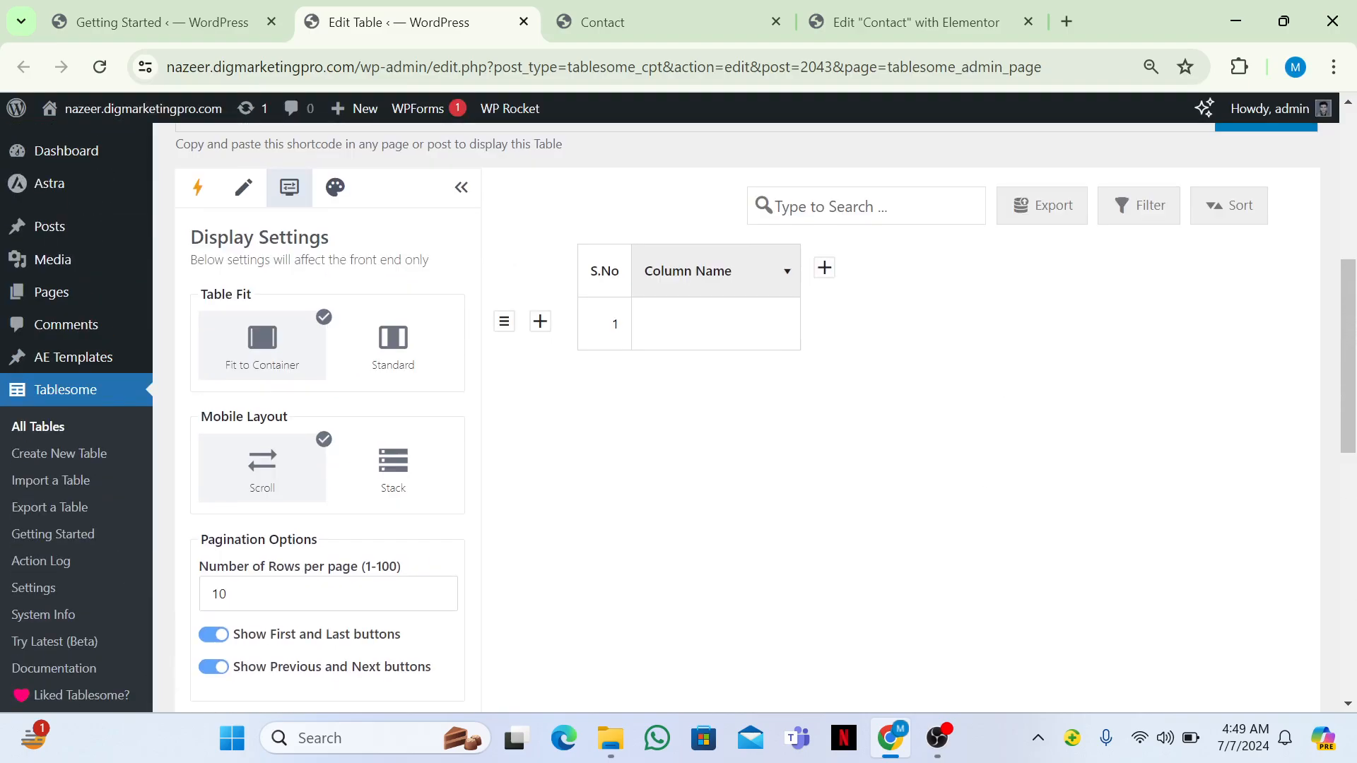
scroll(765, 417, up, 2)
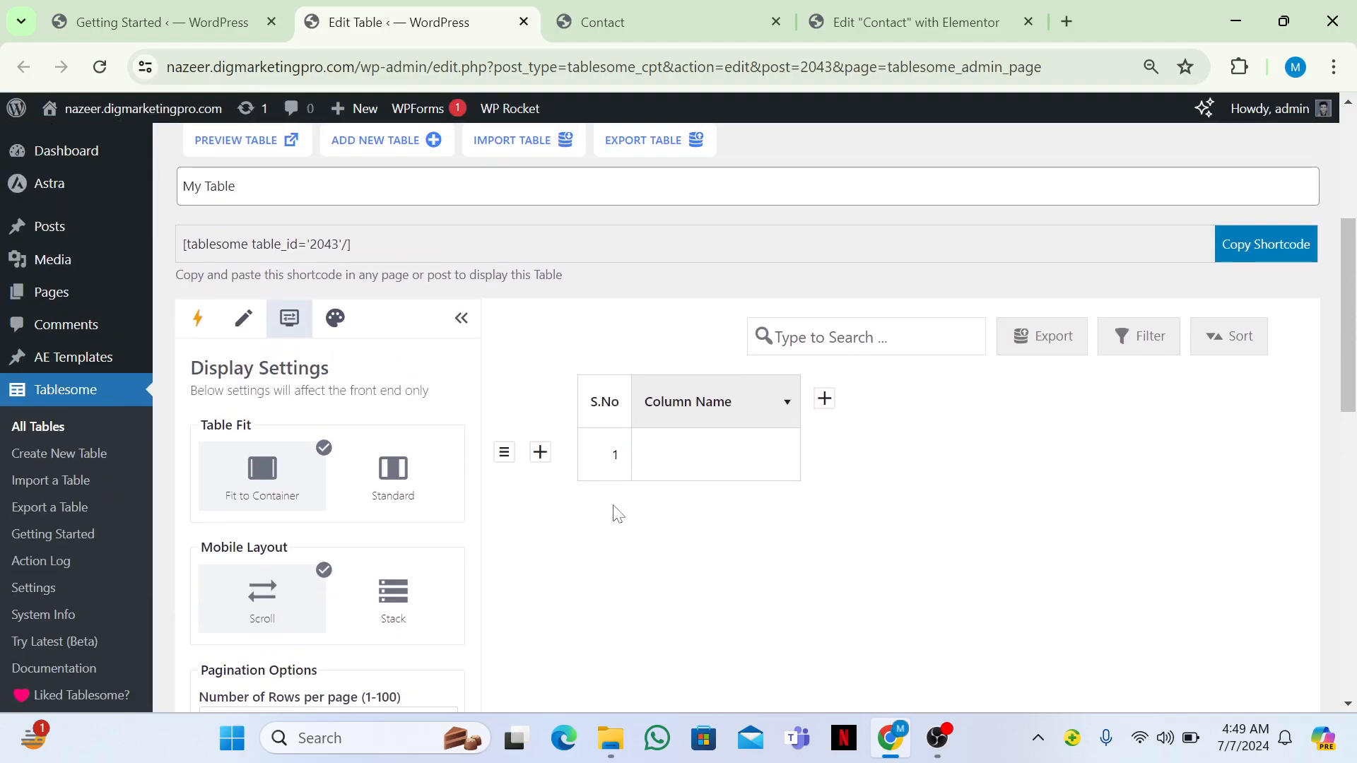
Rename the table's first data column to "Contact Us"
click(787, 409)
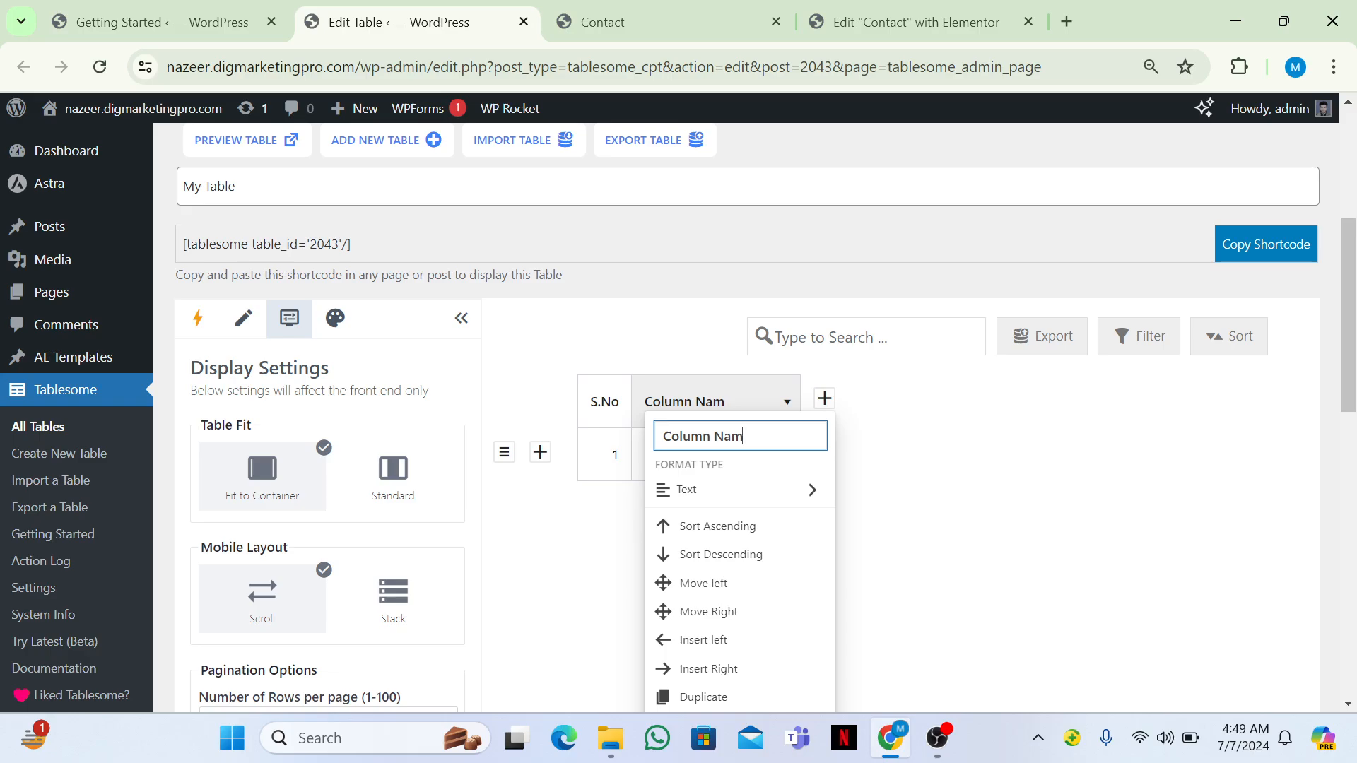
key(BackSpace)
key(BackSpace)
key(BackSpace)
key(BackSpace)
key(BackSpace)
key(BackSpace)
key(BackSpace)
key(BackSpace)
key(BackSpace)
key(BackSpace)
text(Co)
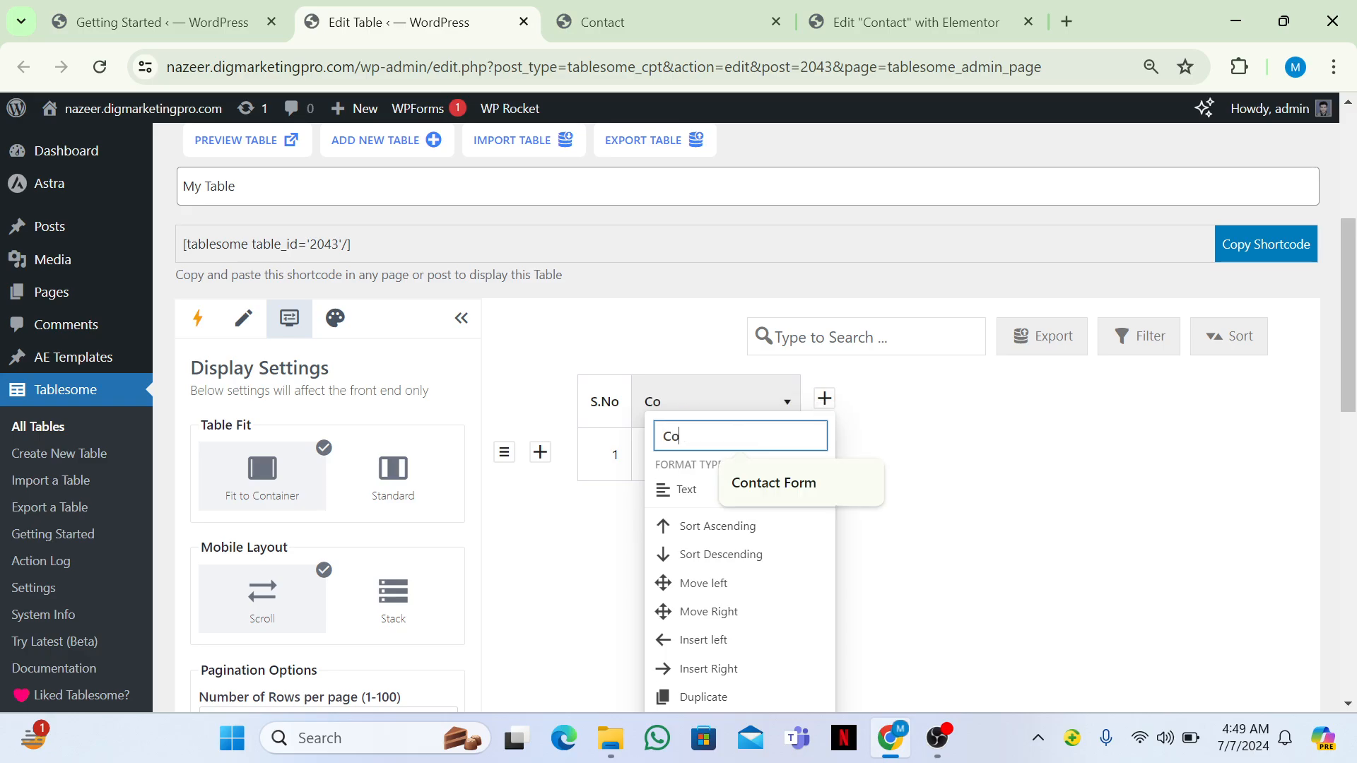
text(ntact Us)
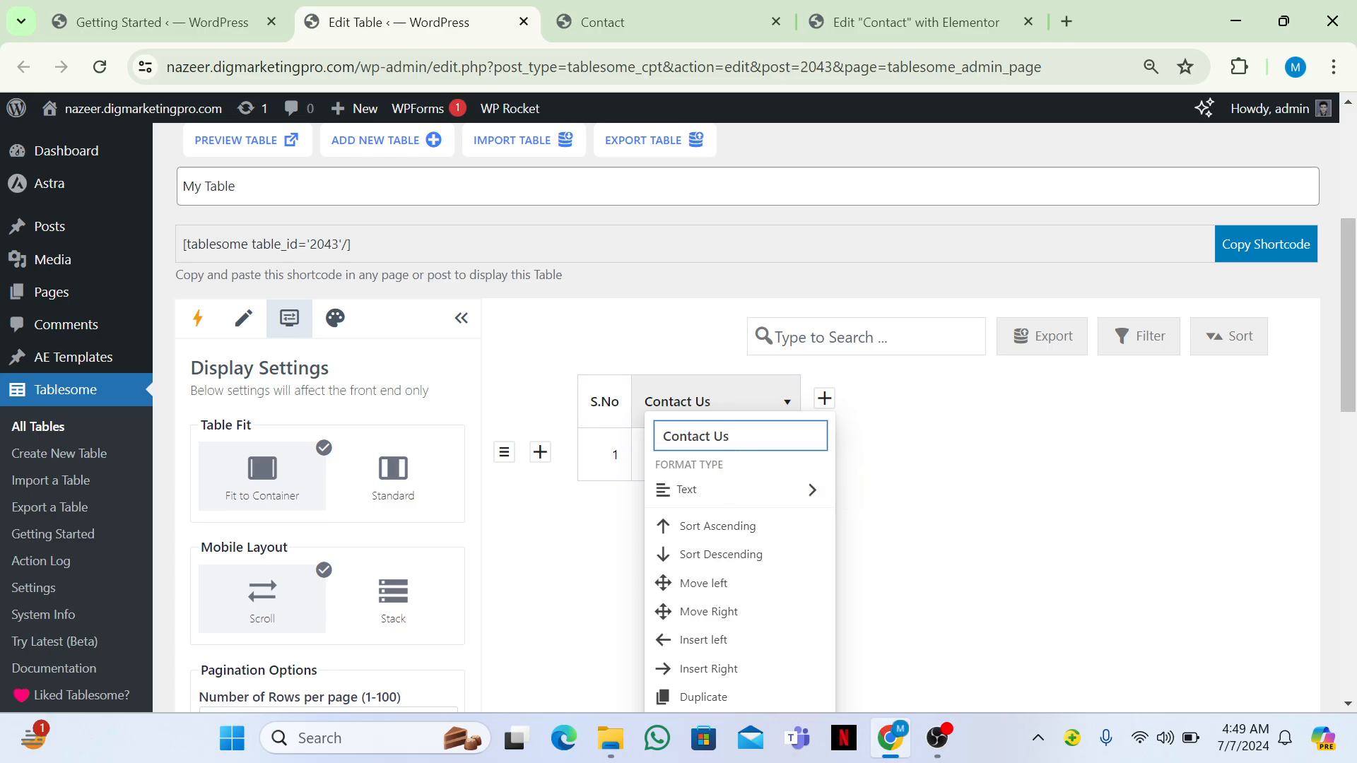
scroll(1017, 490, down, 1)
click(1017, 491)
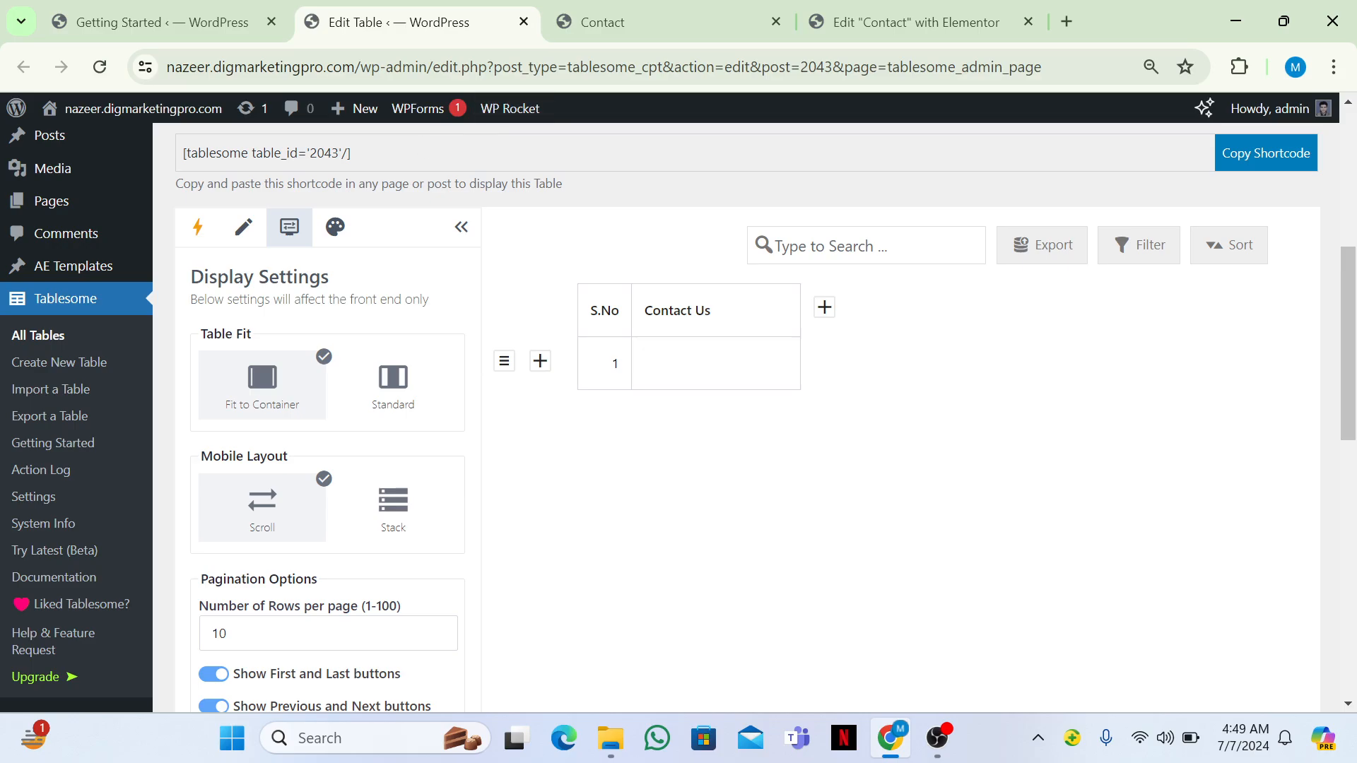
Apply the slate-blue header theme and the Helvetica font in the table's style settings and update the table
click(347, 244)
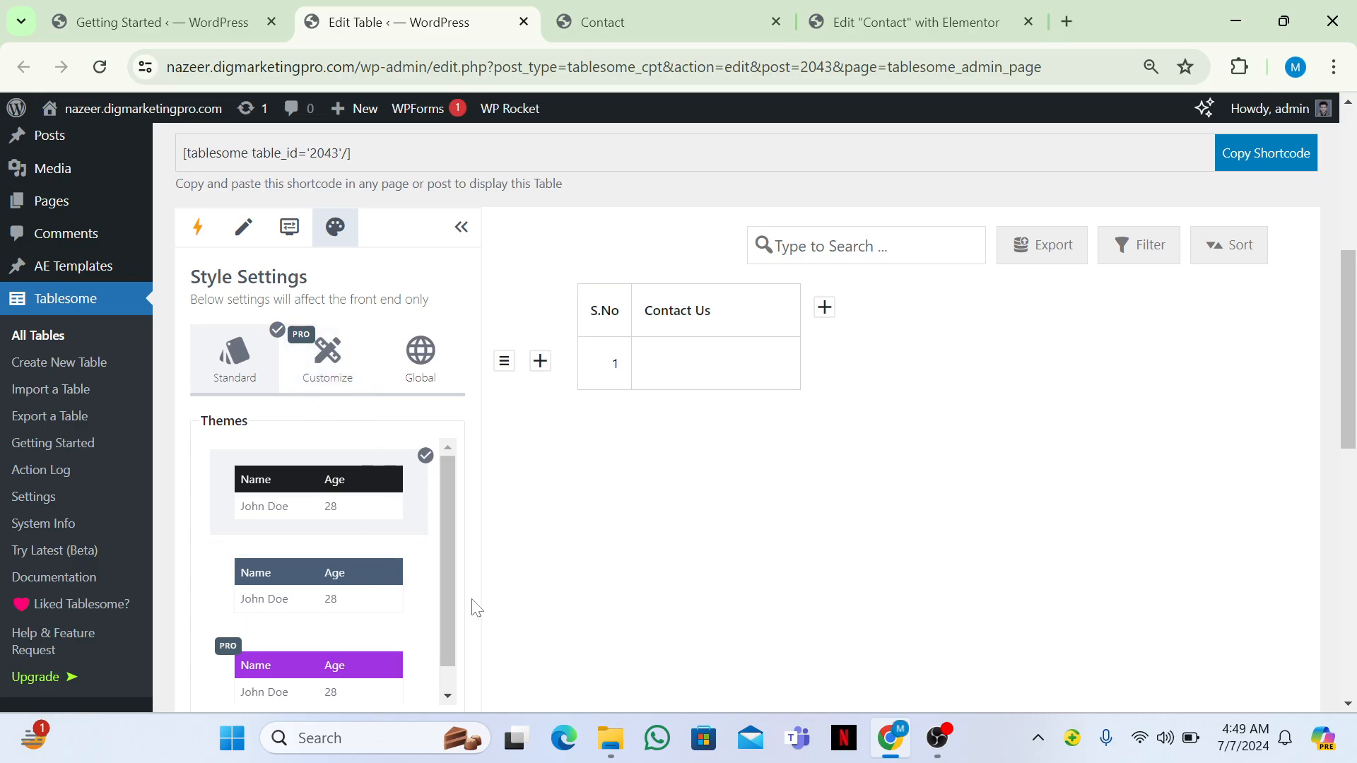
scroll(473, 605, down, 2)
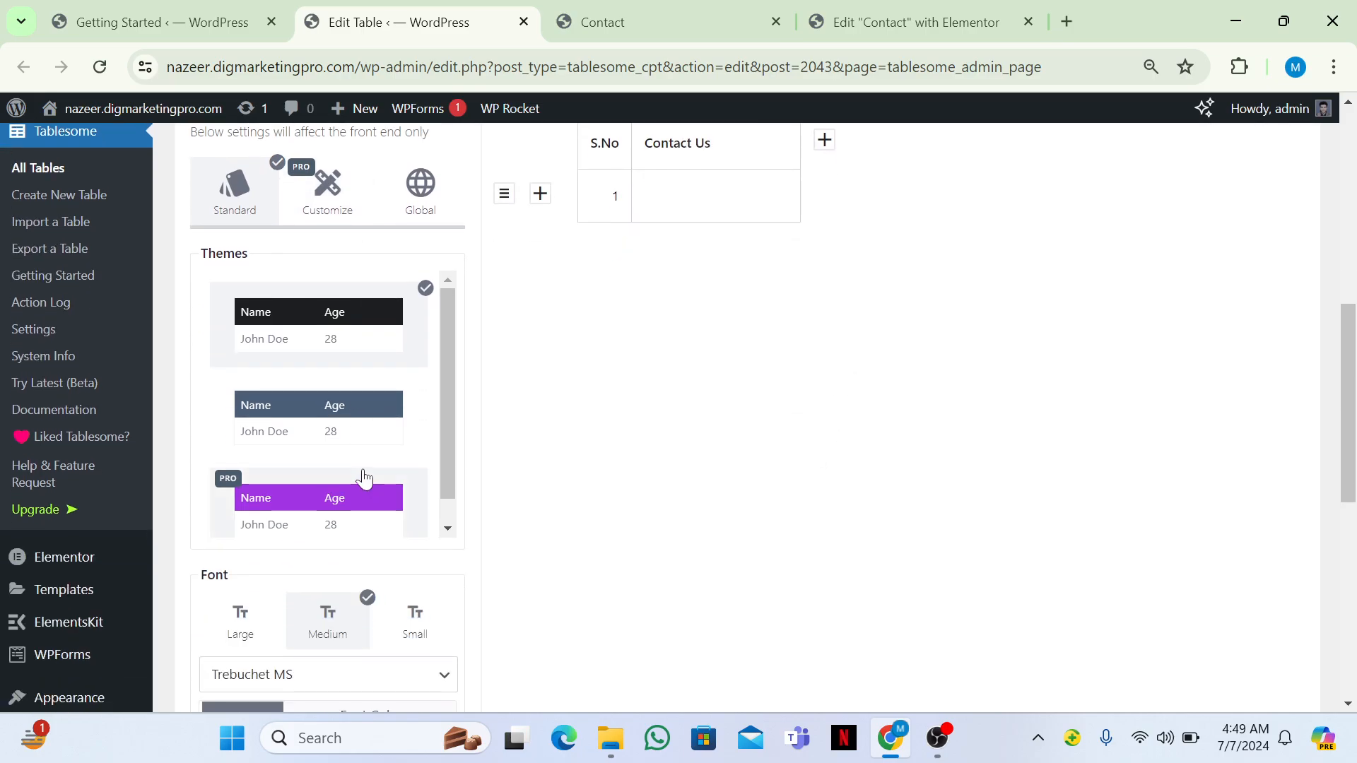
click(357, 432)
scroll(697, 500, down, 6)
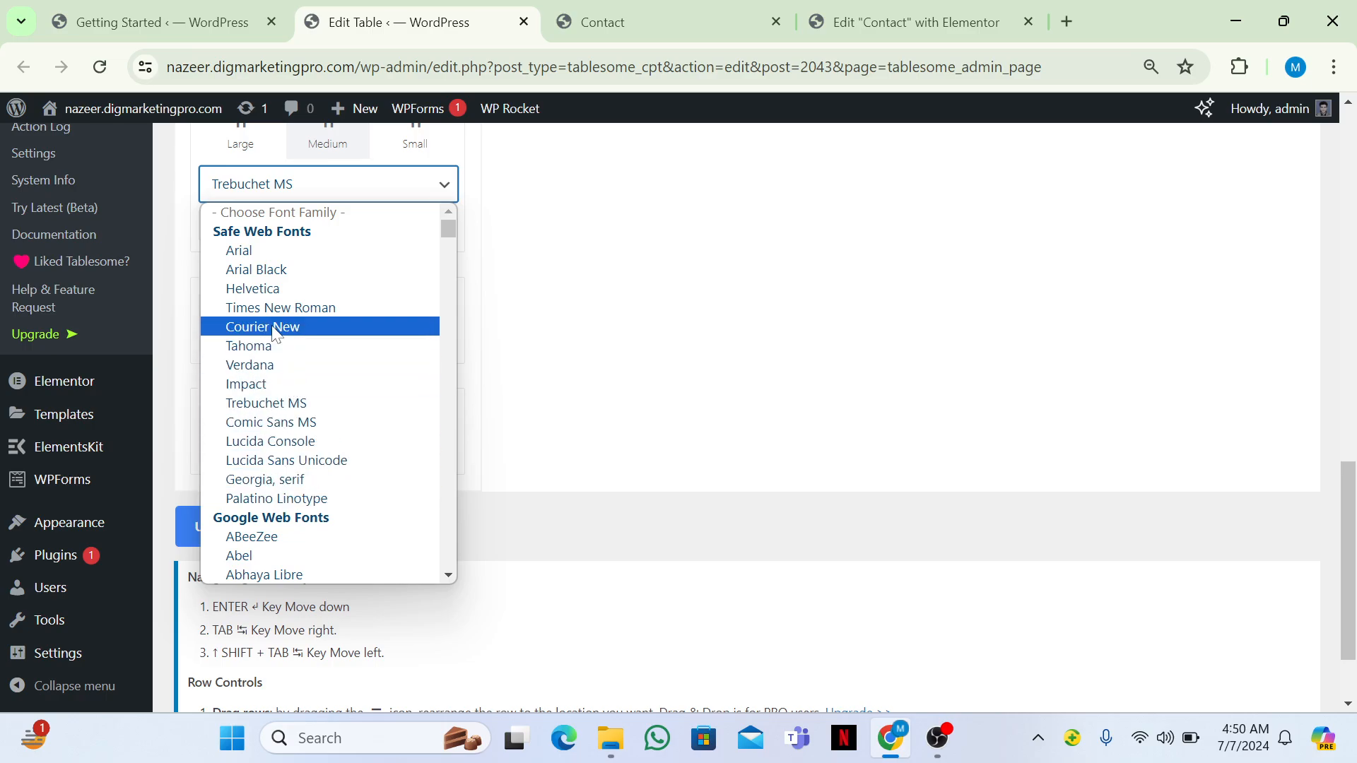
click(274, 290)
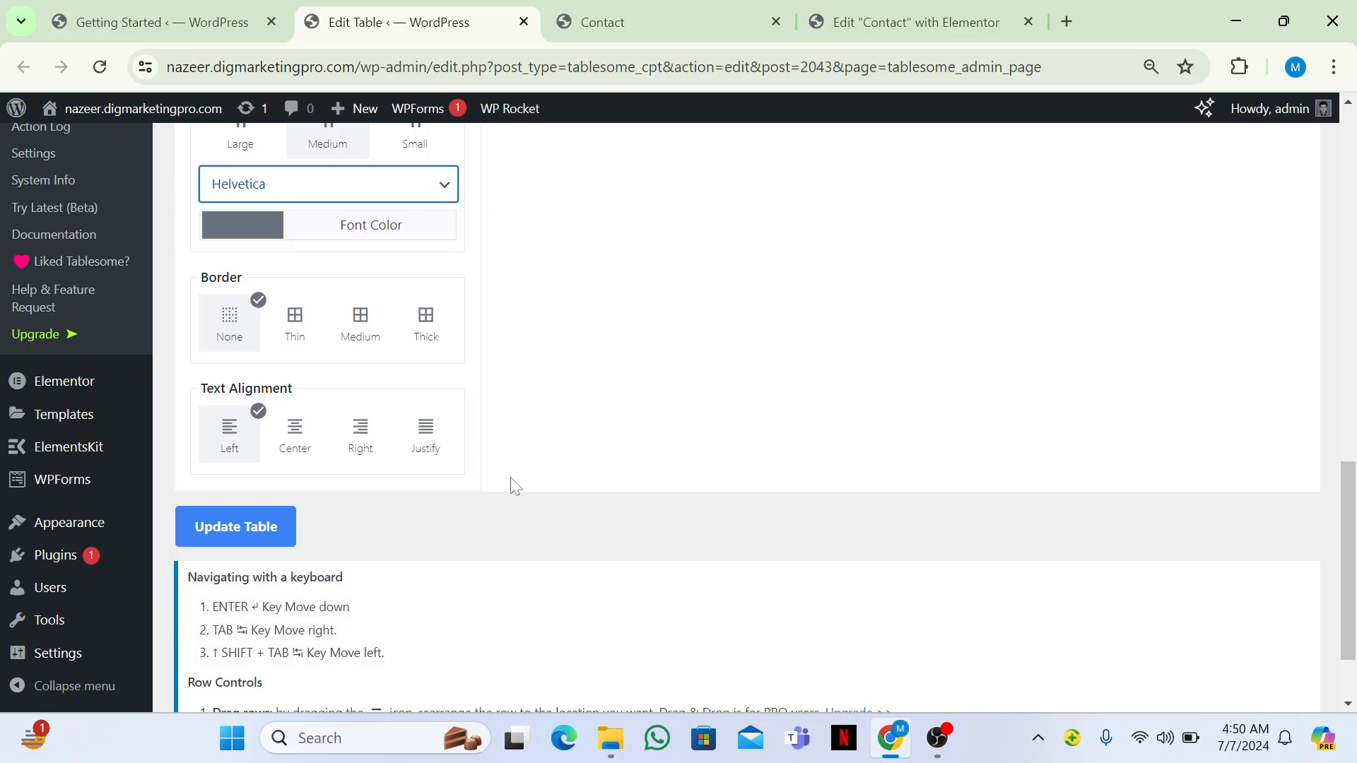
click(278, 526)
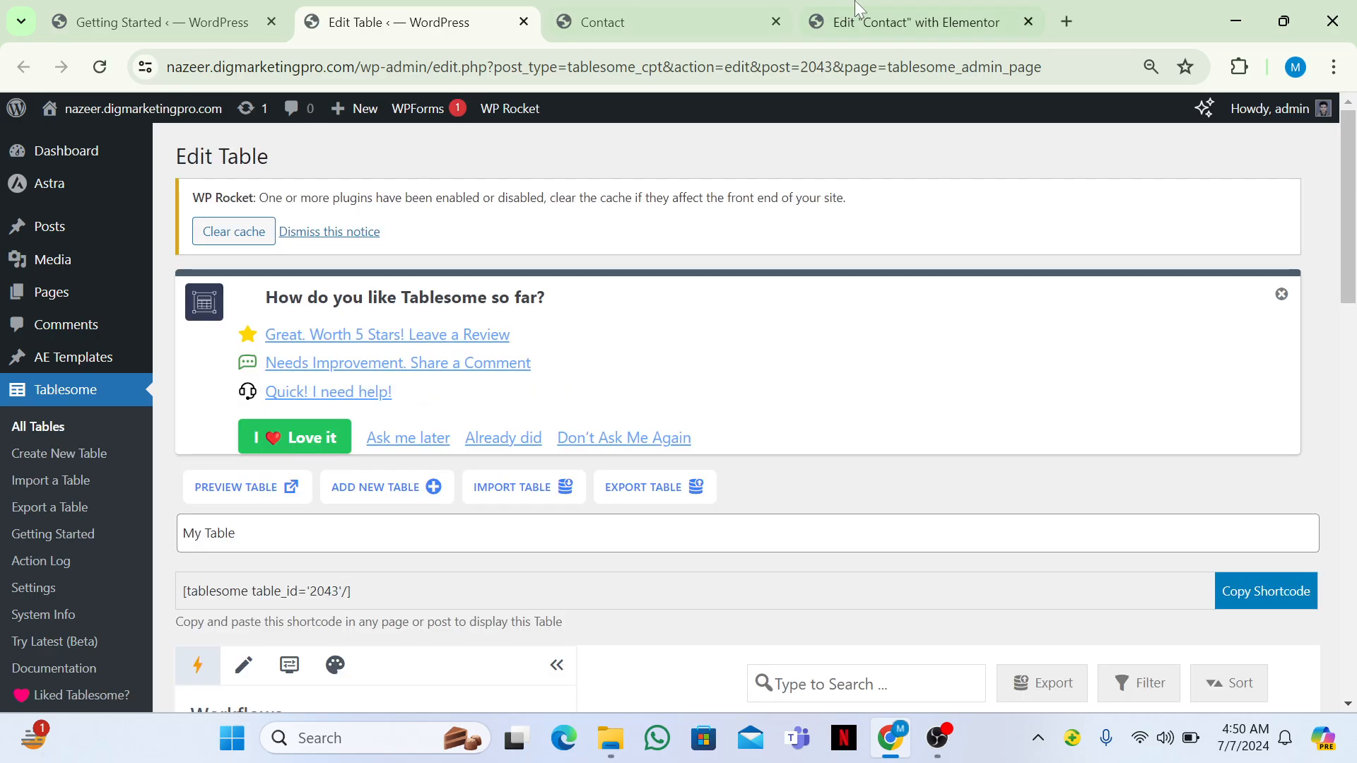
Reload the live Contact page and switch to its Elementor editor
click(706, 10)
click(100, 66)
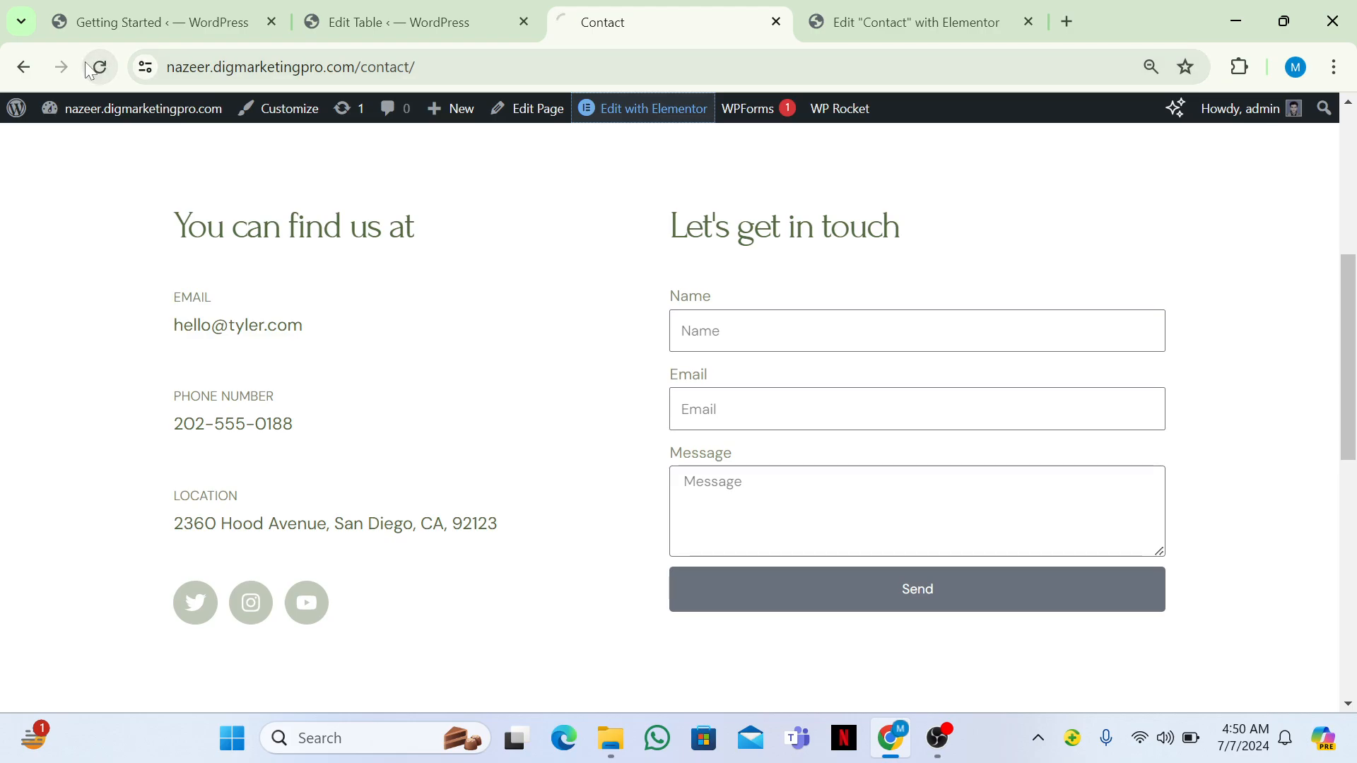
click(901, 19)
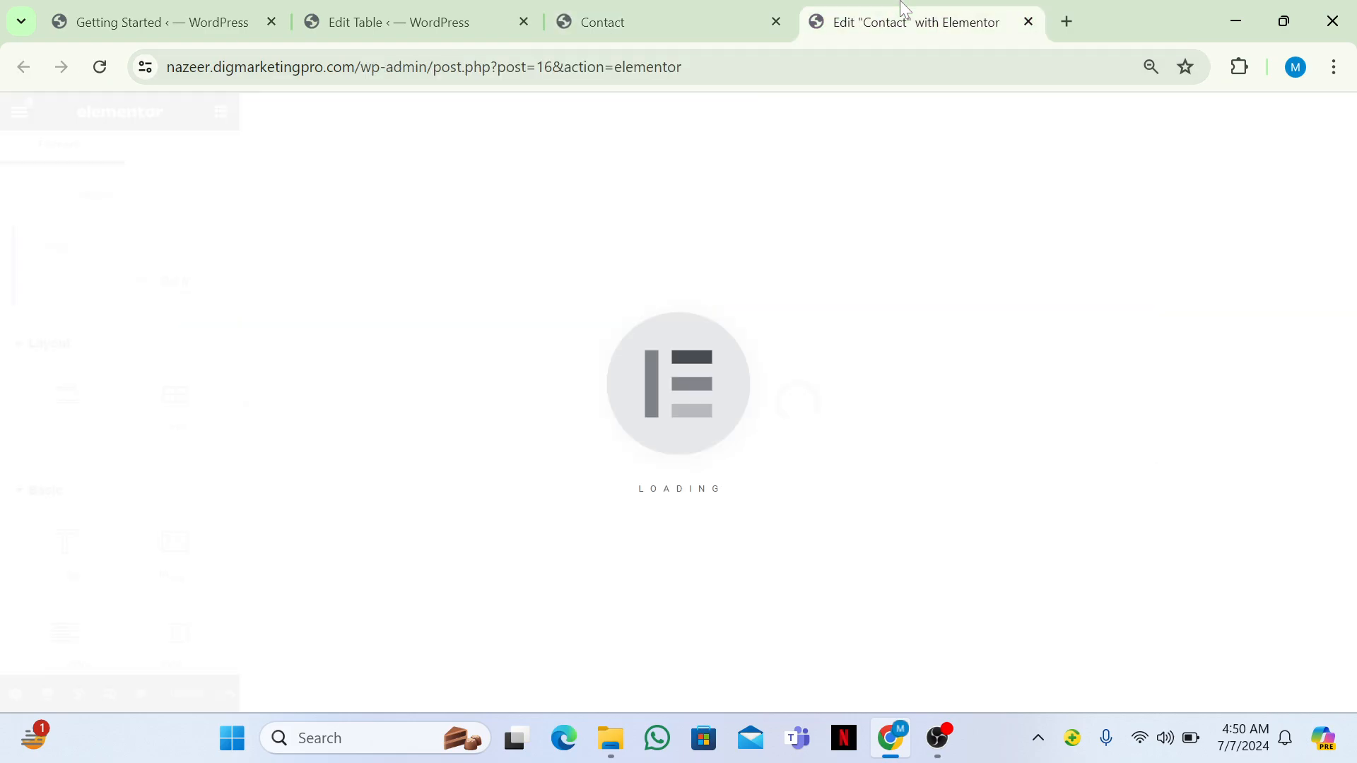
Try adding a second Form widget in the "Let's get in touch" column and undo the addition
scroll(639, 464, down, 5)
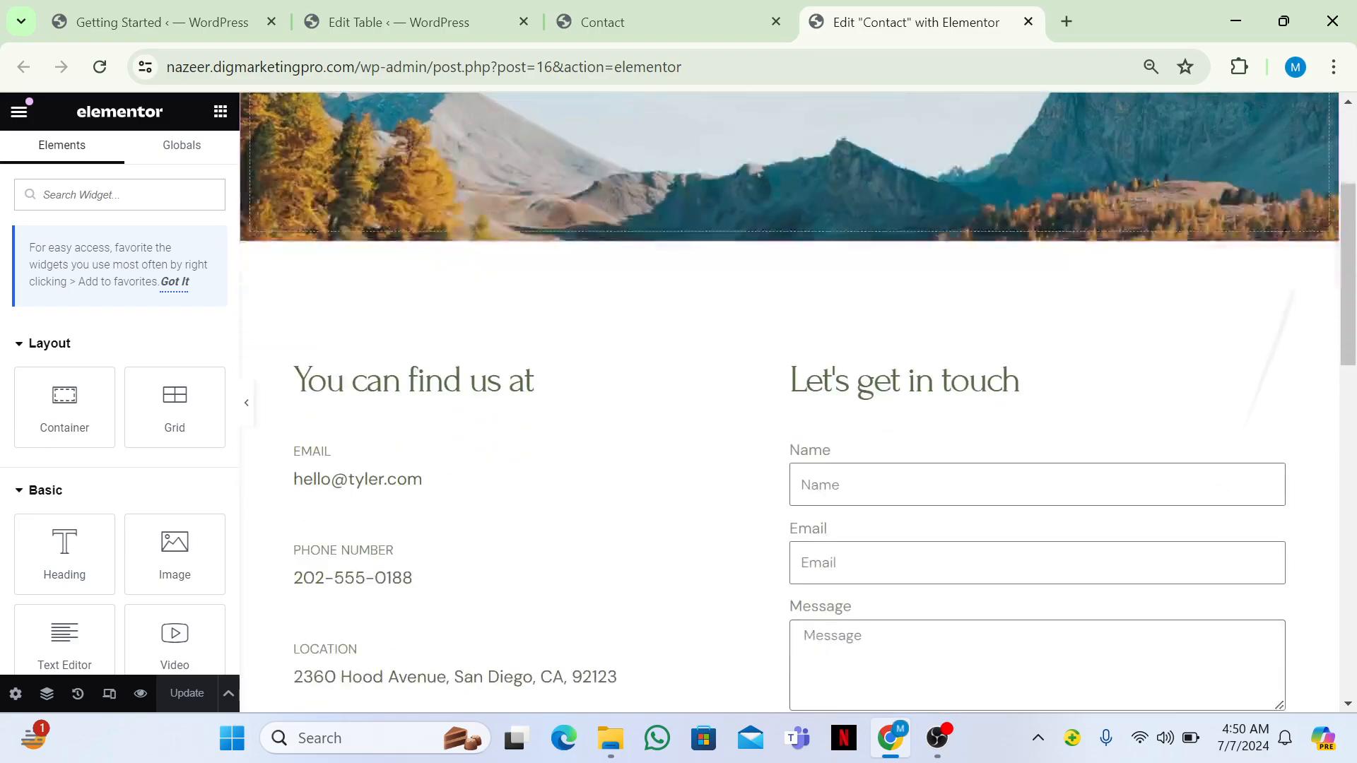
click(141, 196)
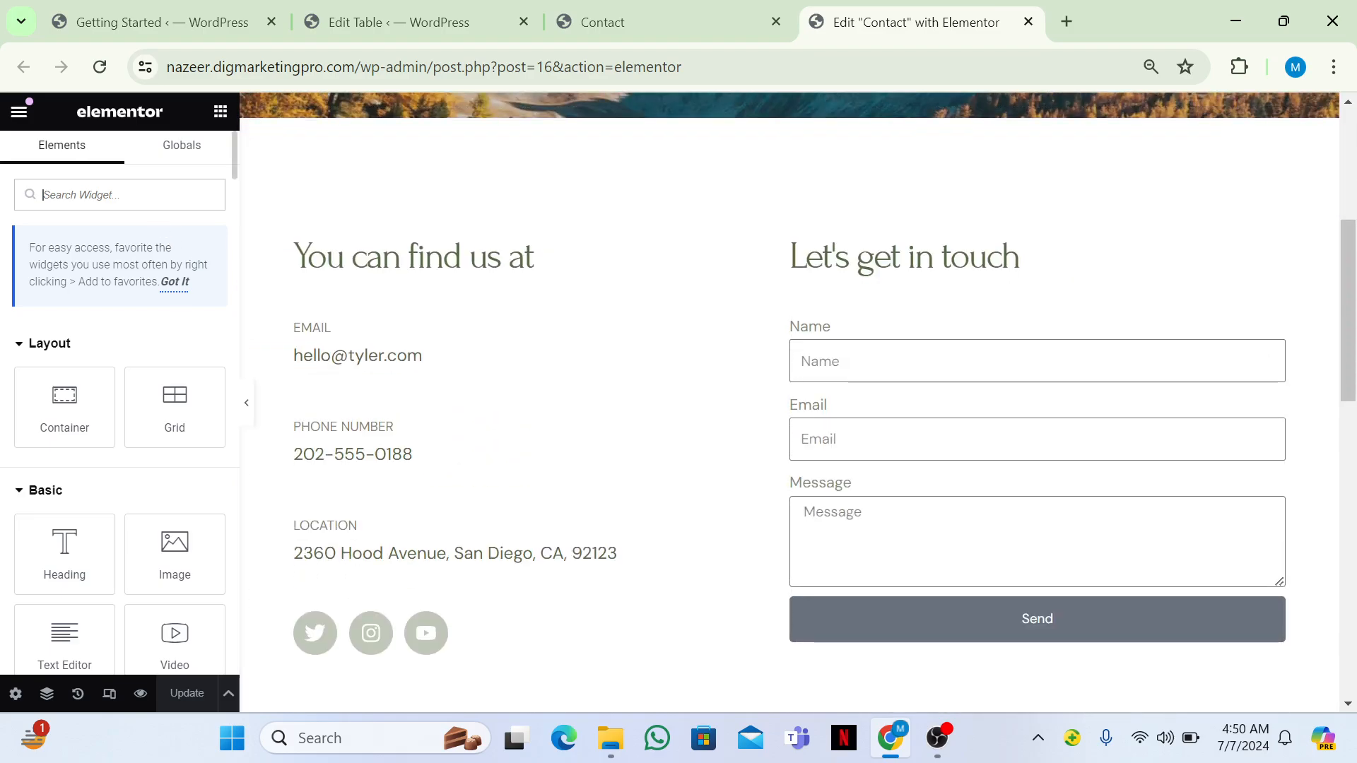
text(form)
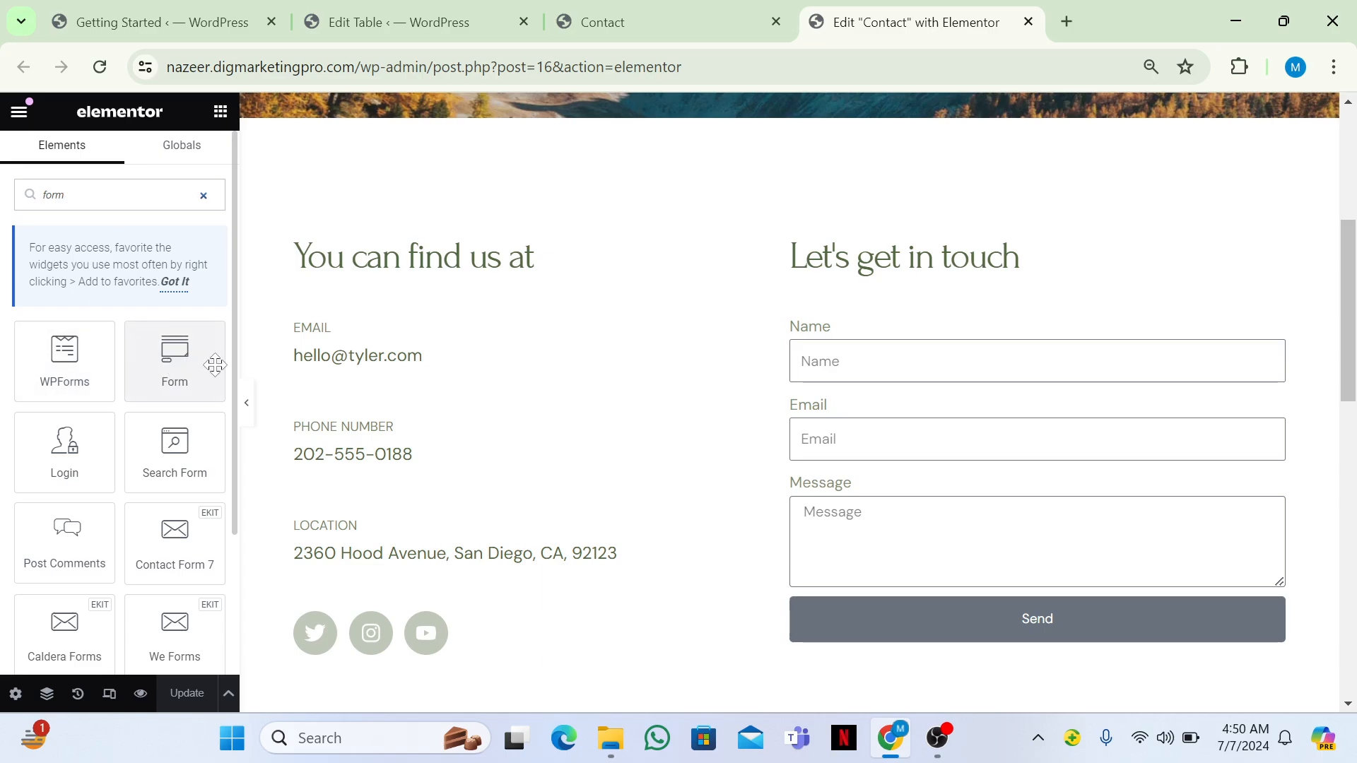
drag(200, 367, 893, 321)
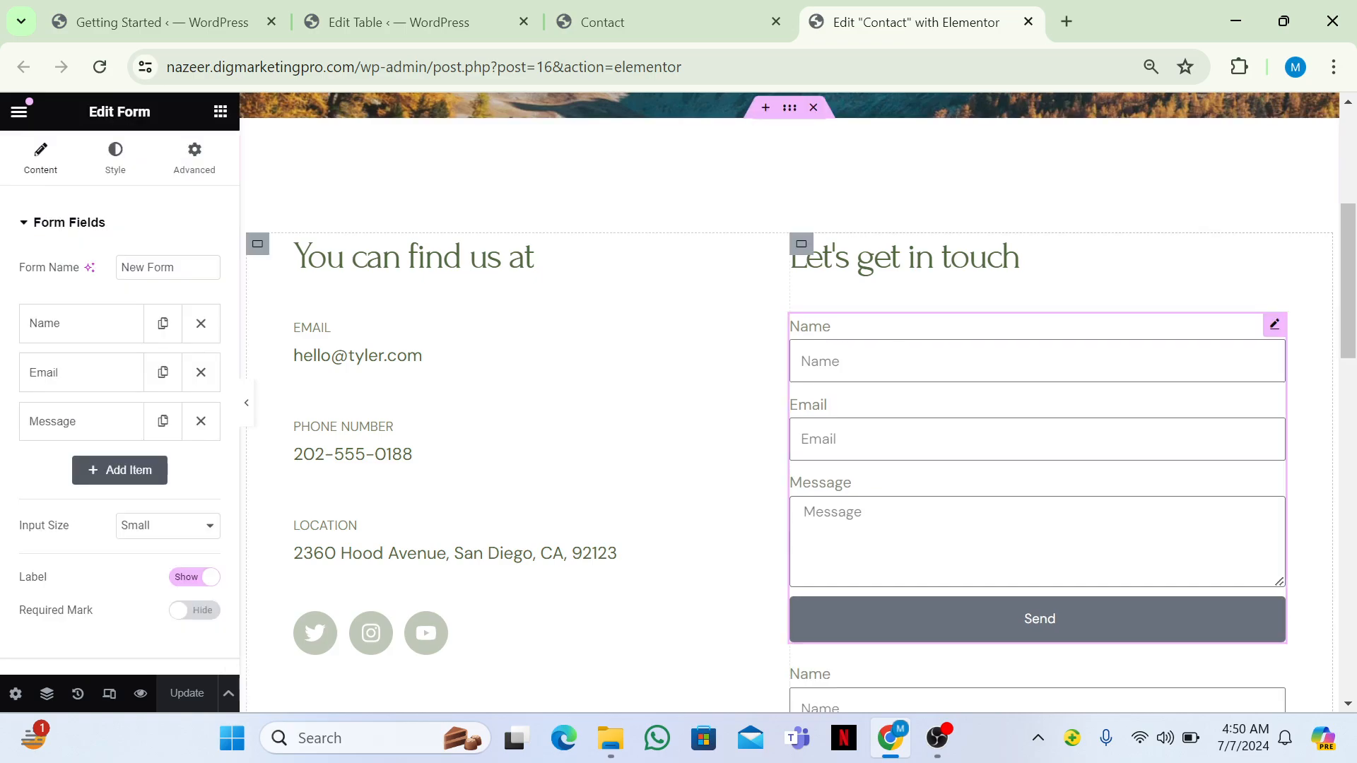
scroll(788, 402, down, 5)
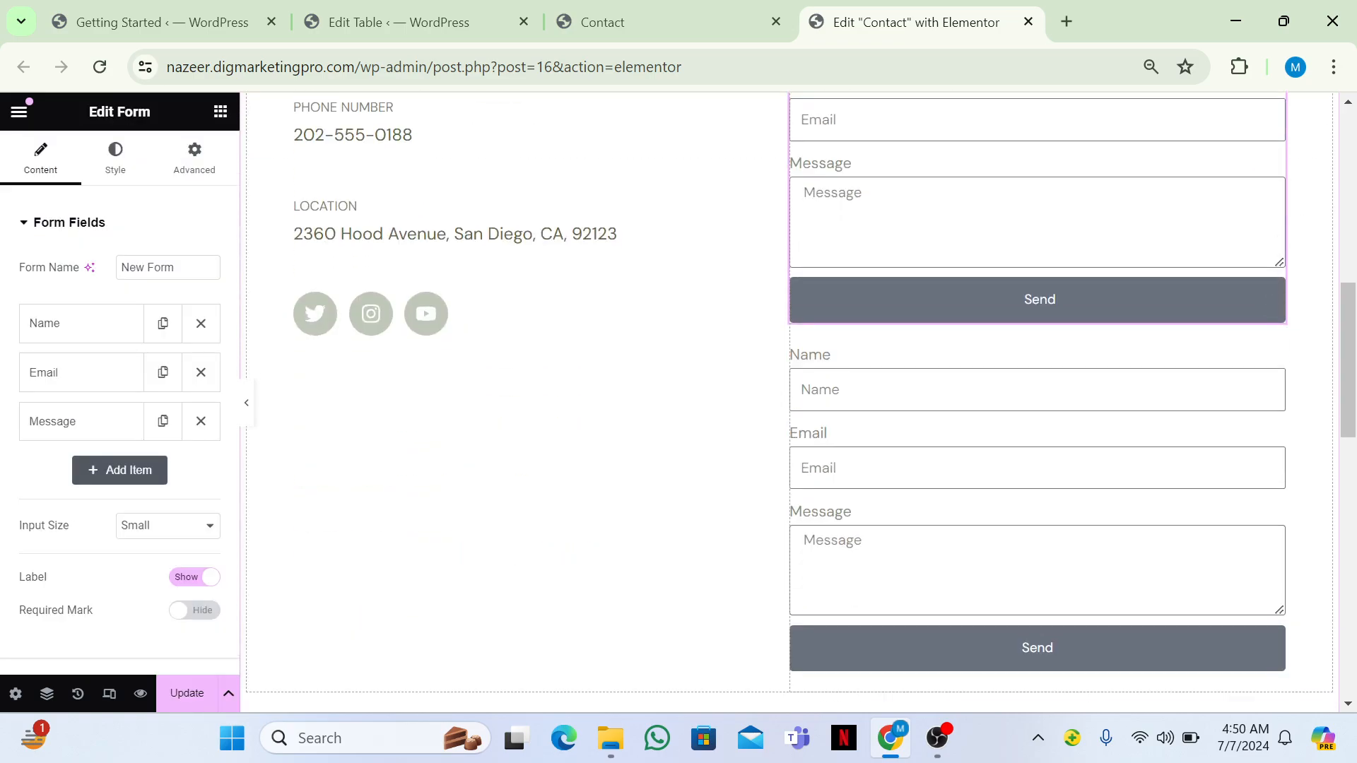
key(ctrl+z)
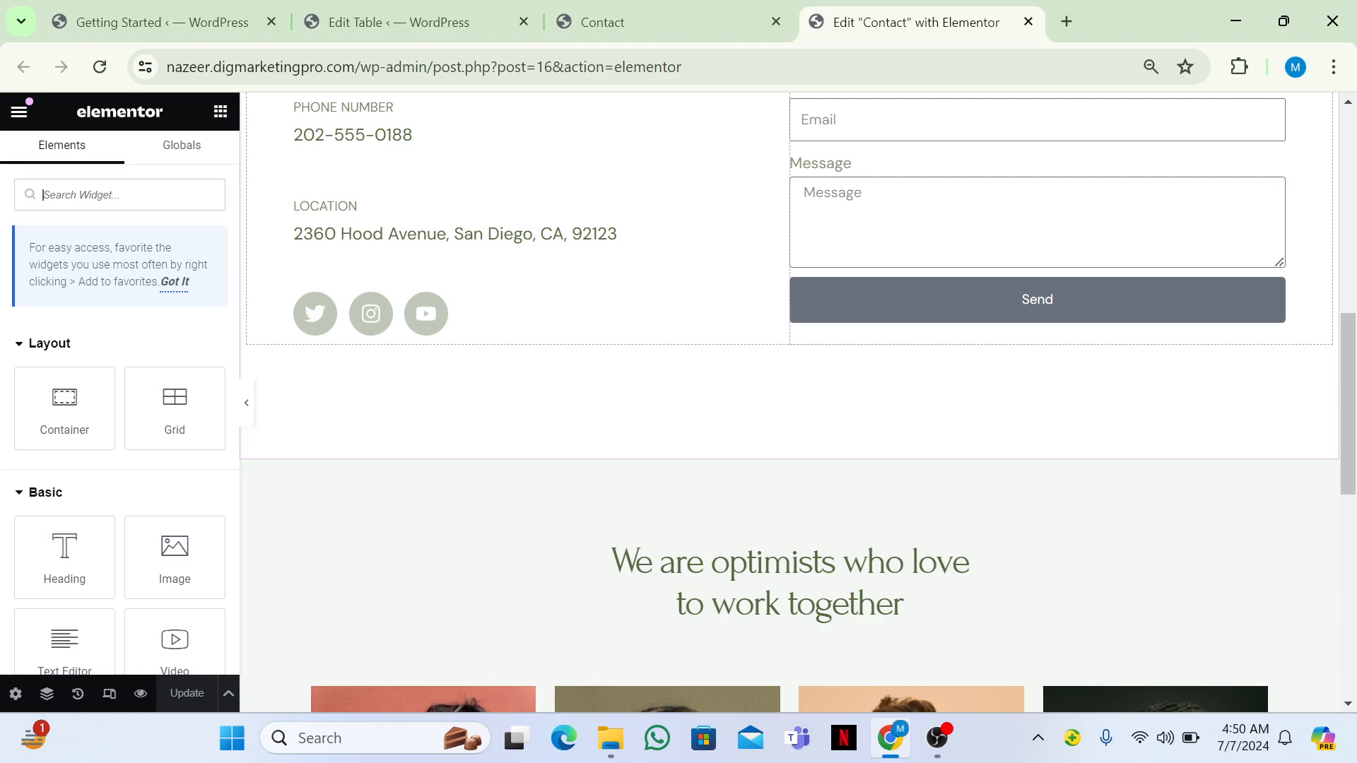
scroll(789, 402, up, 5)
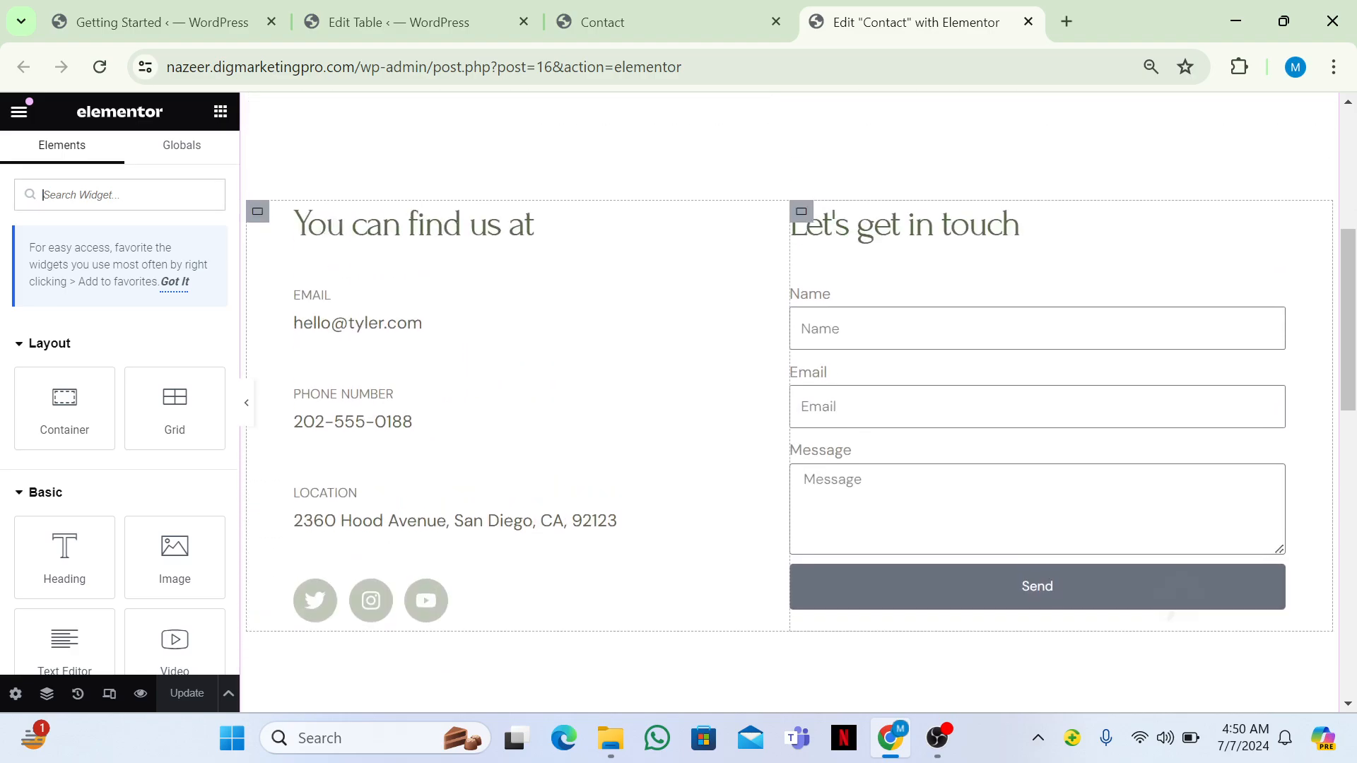
scroll(789, 401, down, 4)
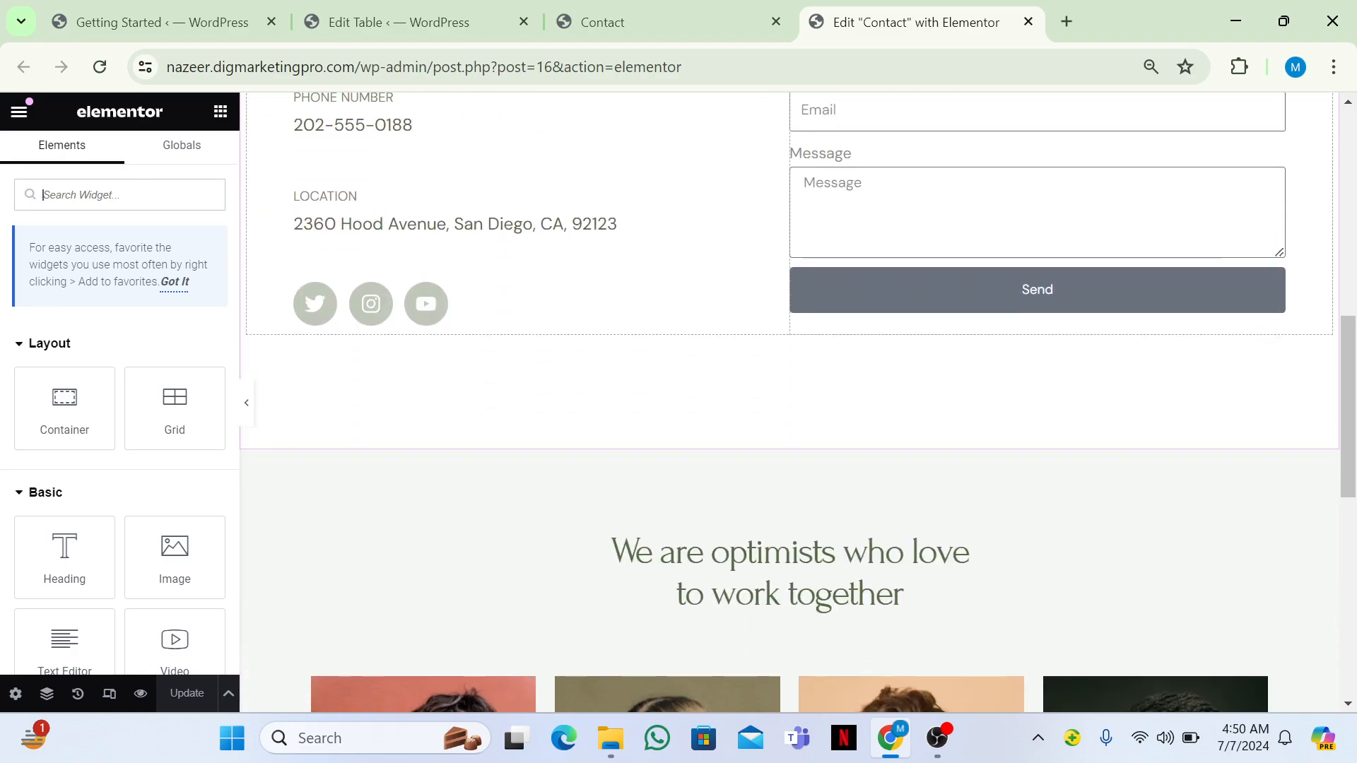
Copy the table's shortcode from the Edit Table page and return to the Contact page's Elementor editor
click(421, 21)
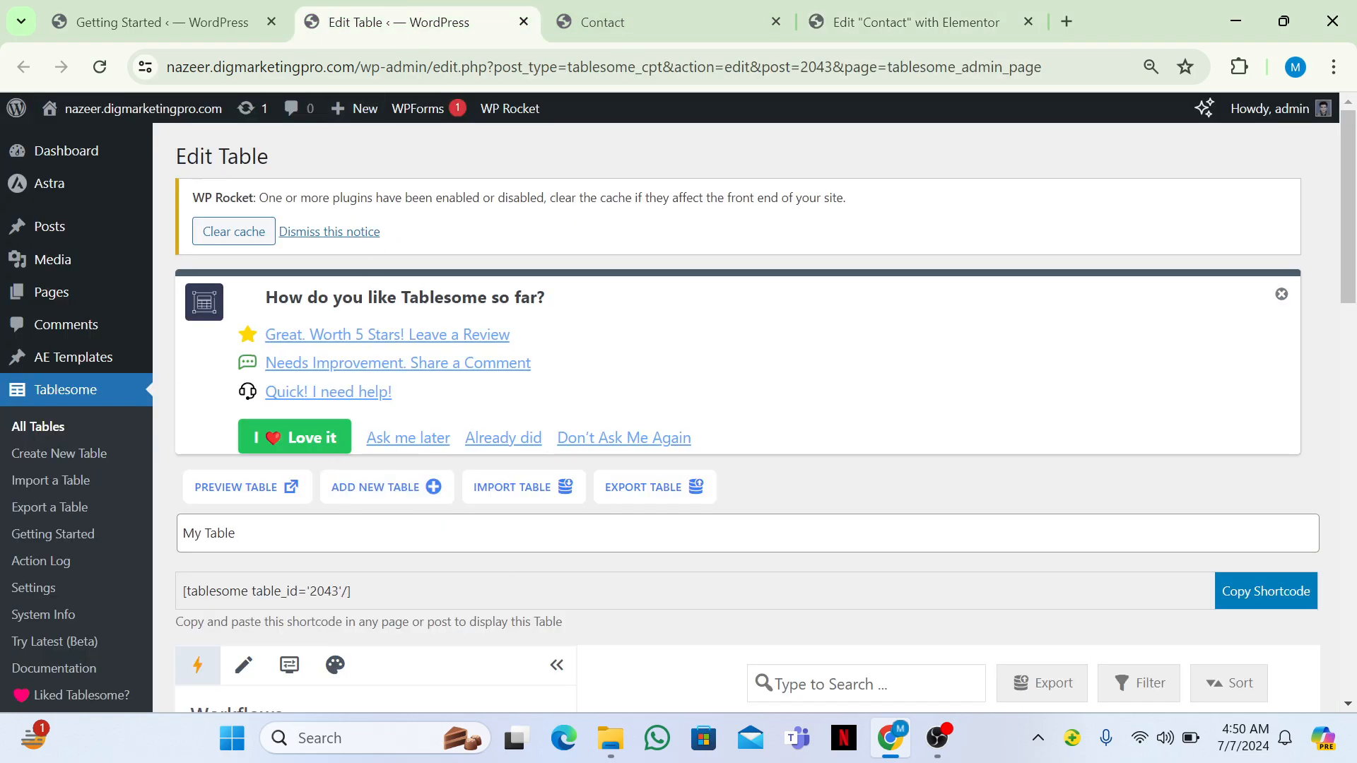
click(1269, 615)
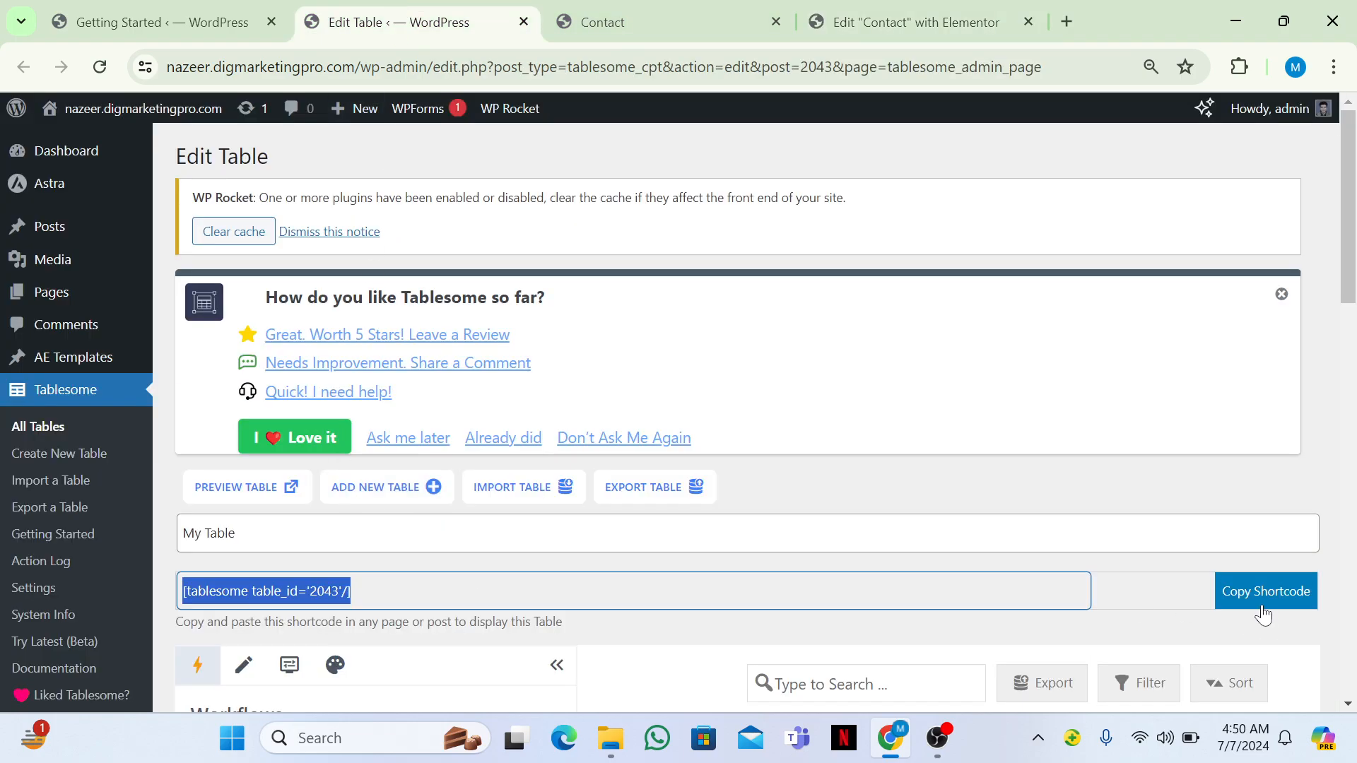
click(853, 21)
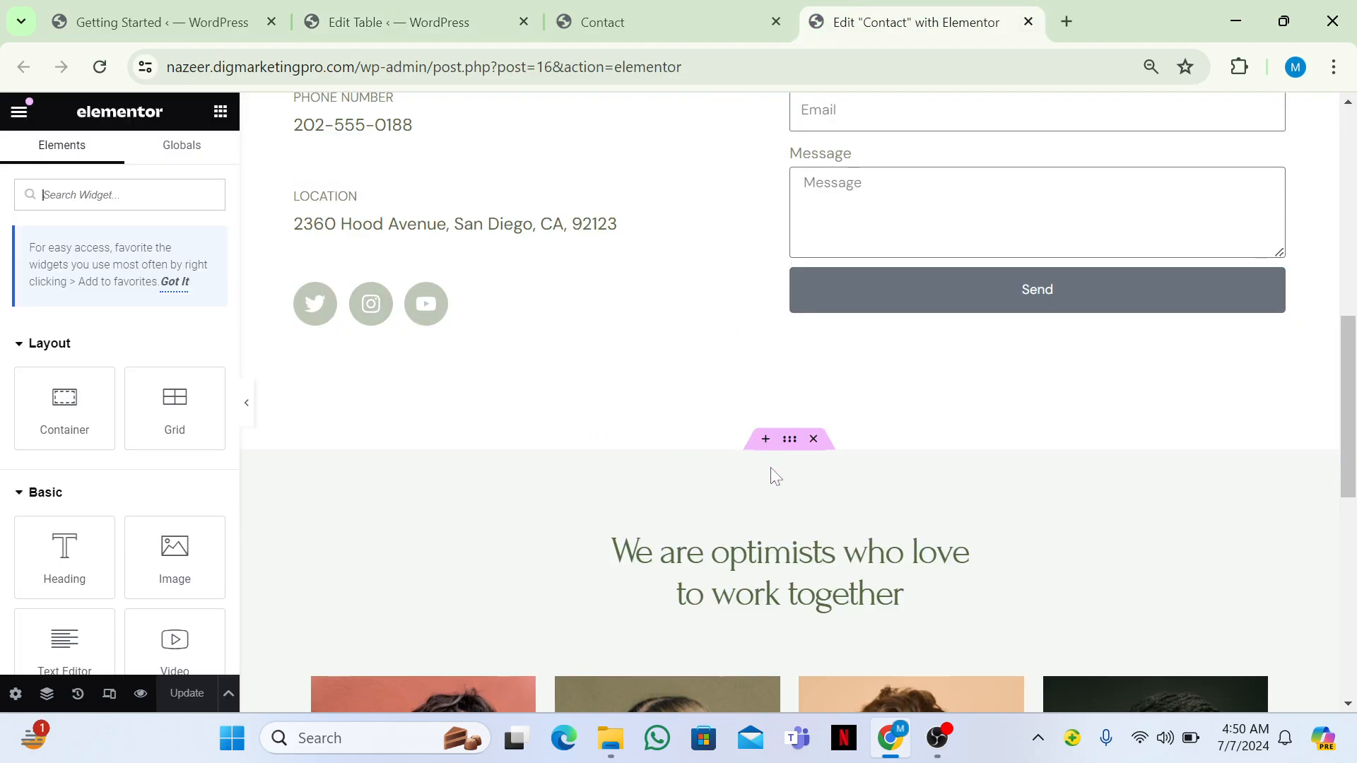
Insert a single-column Flexbox container between the contact section and the "We are optimists who love to work together" section
click(763, 439)
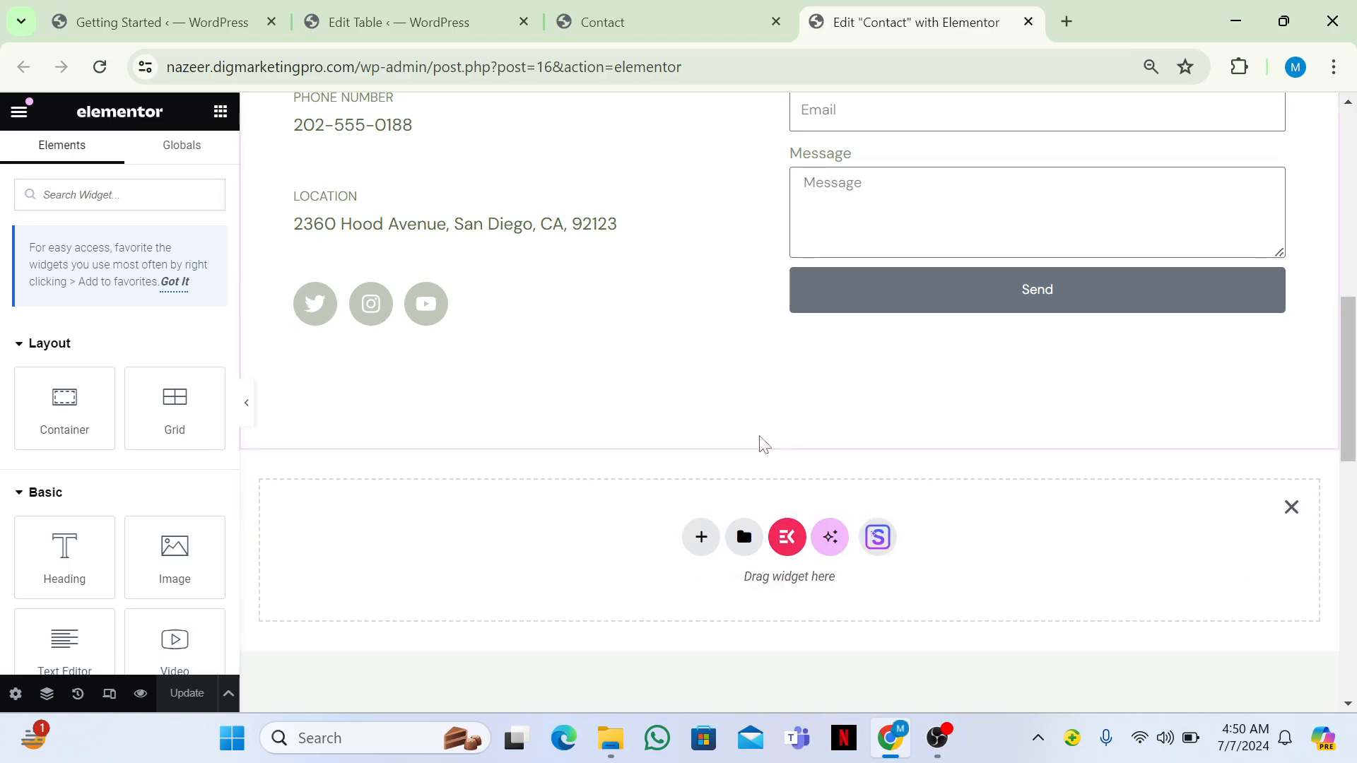
click(701, 547)
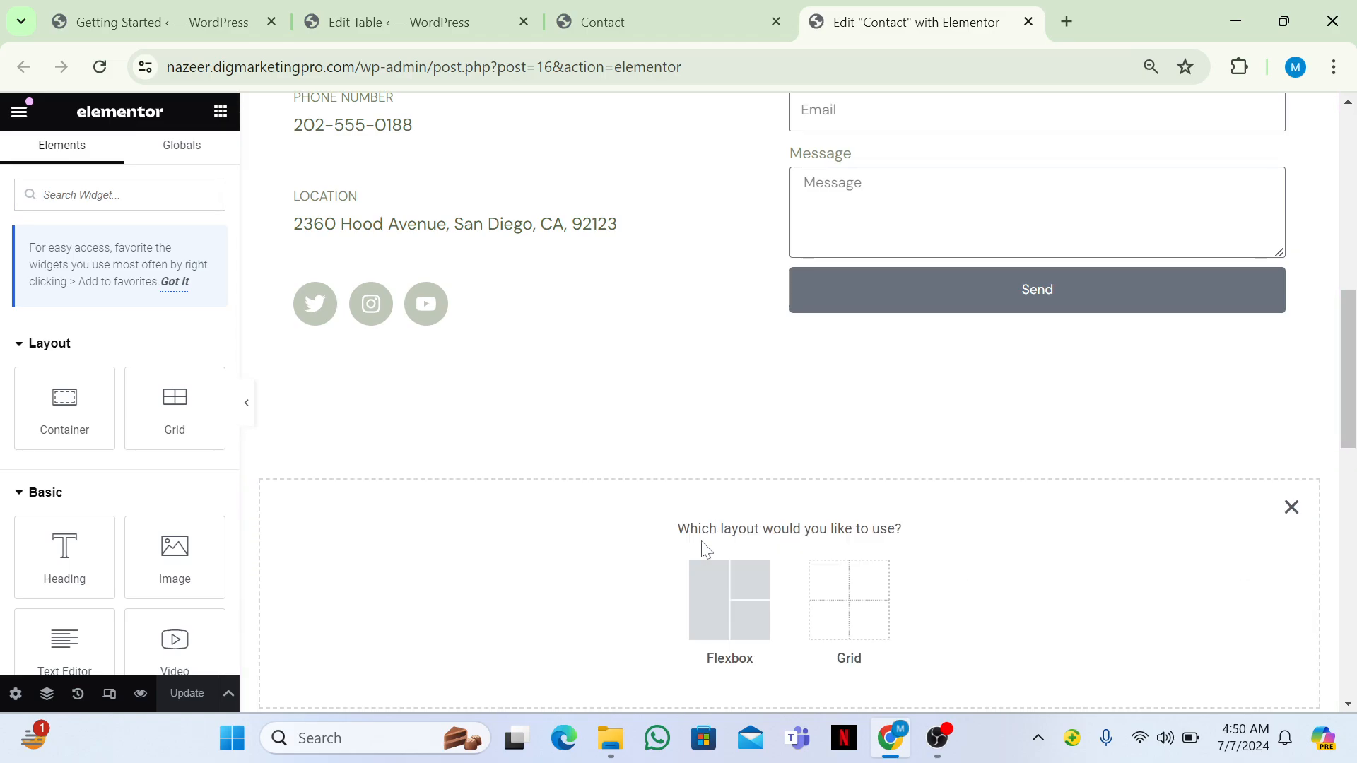
click(706, 601)
scroll(707, 602, down, 3)
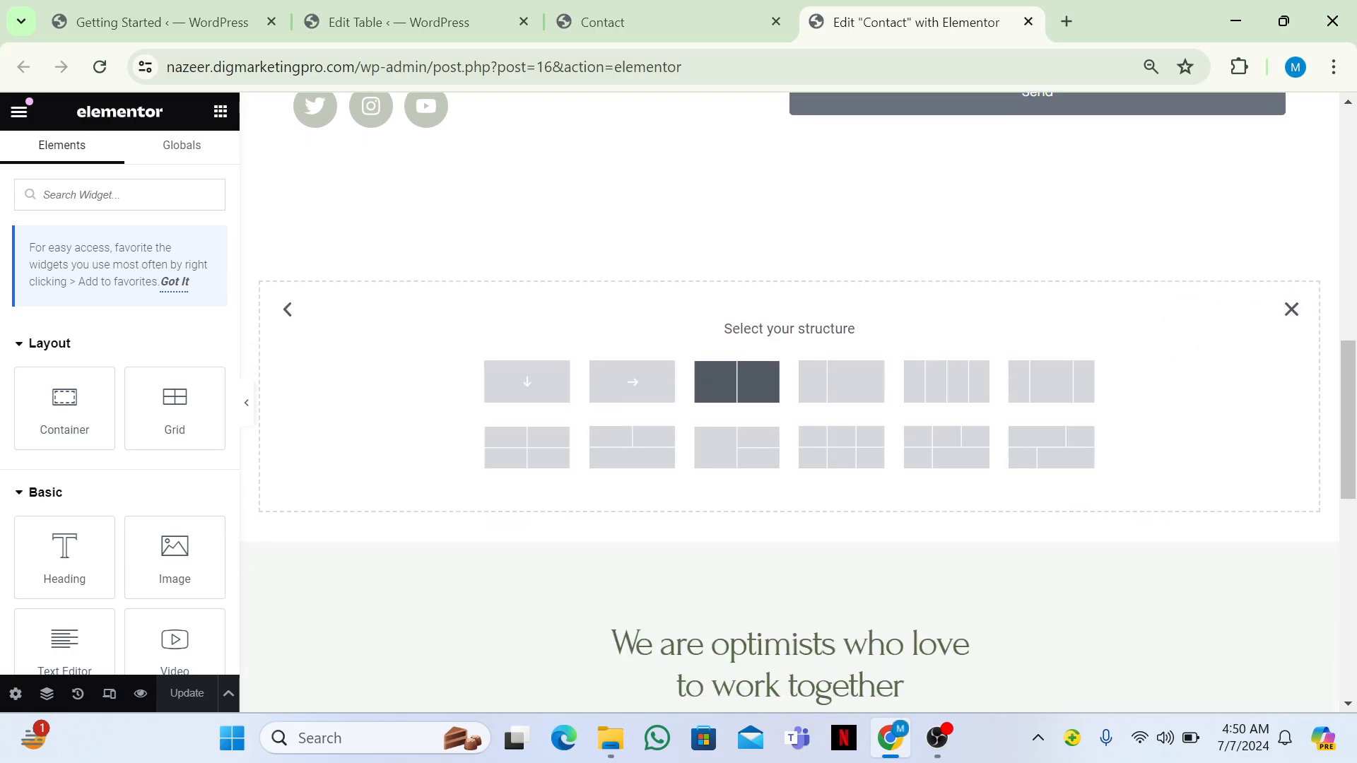
click(513, 388)
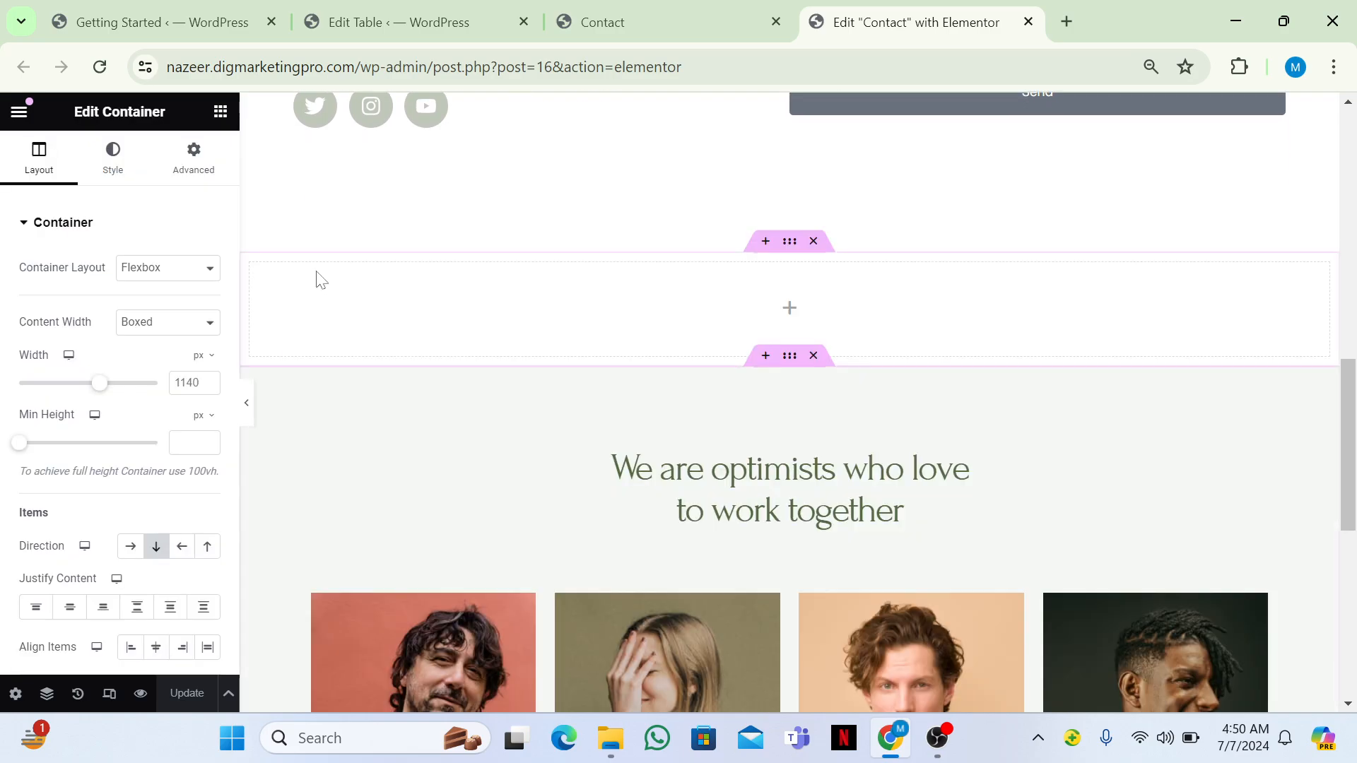
Search the widgets for "short" and place a Shortcode widget in the new empty container
click(220, 113)
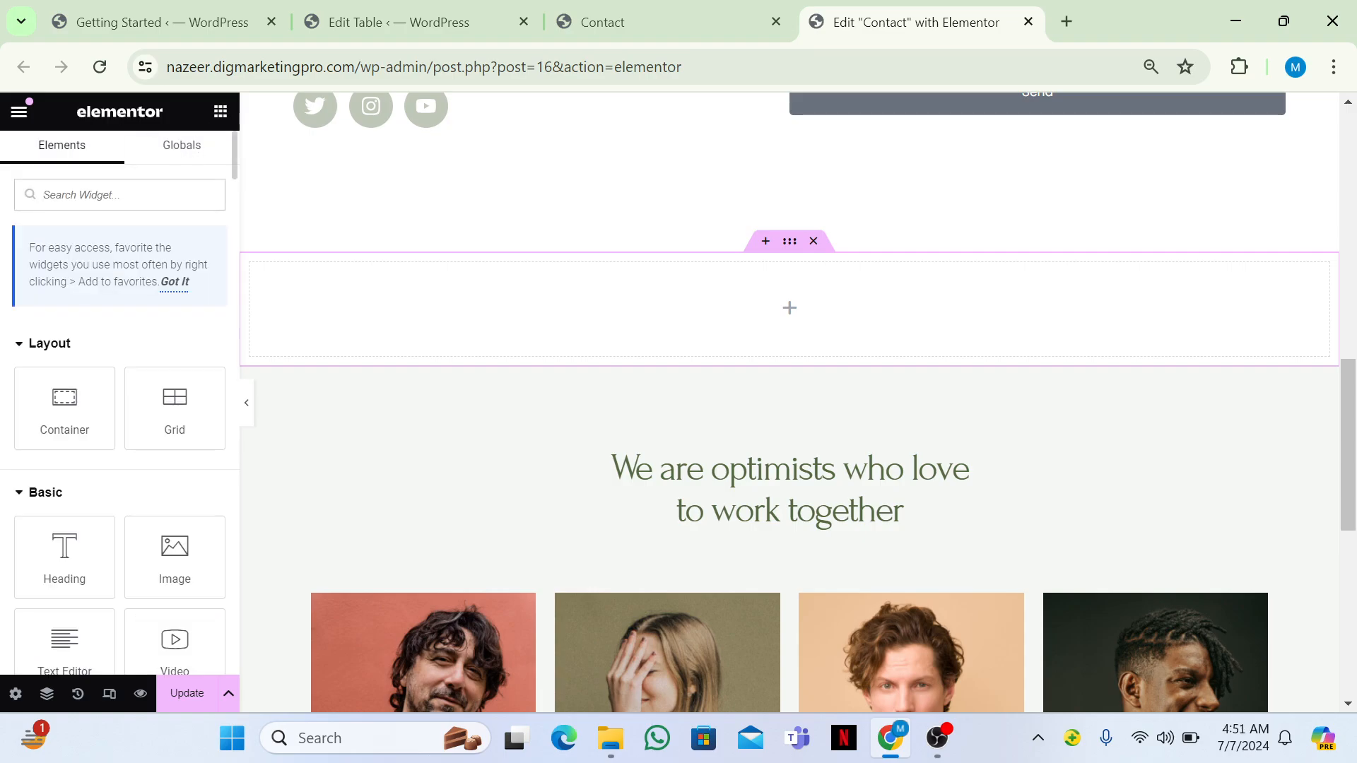
text(short)
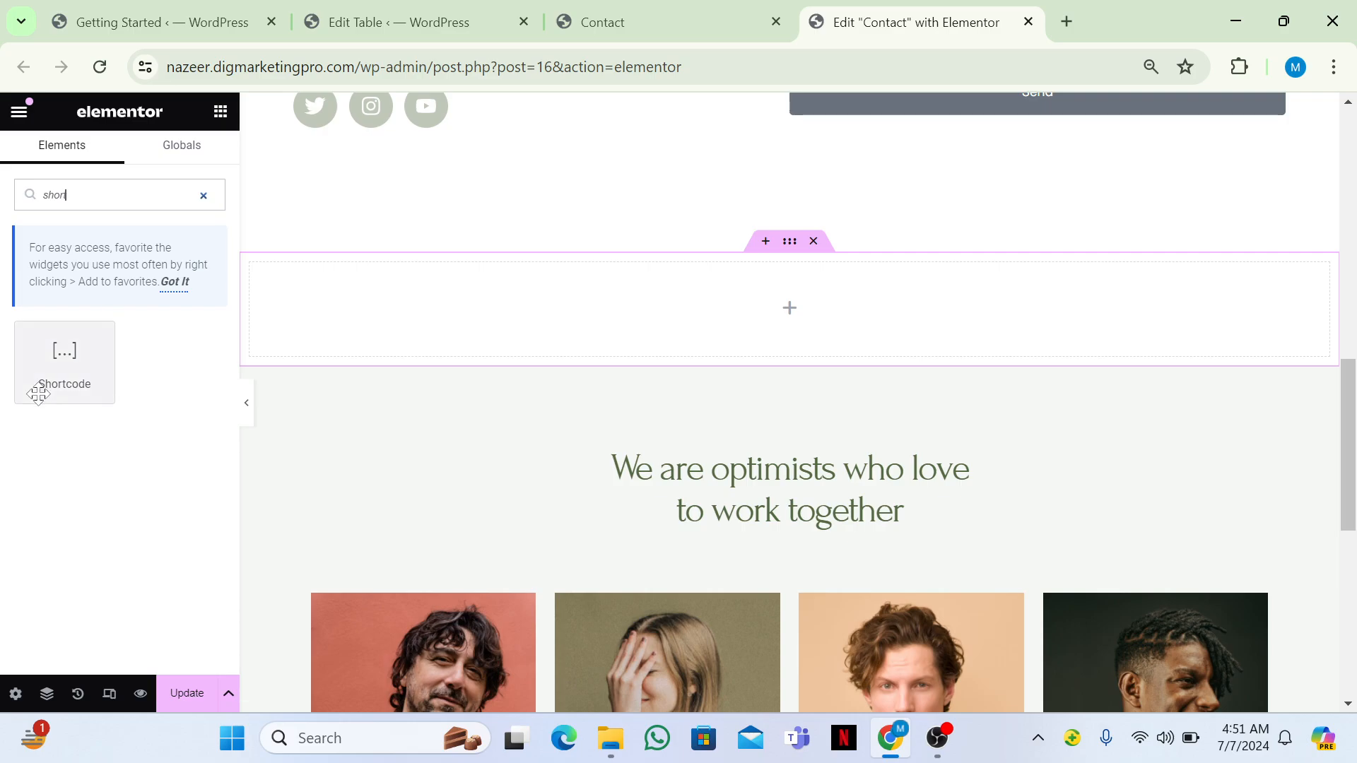
drag(36, 391, 434, 332)
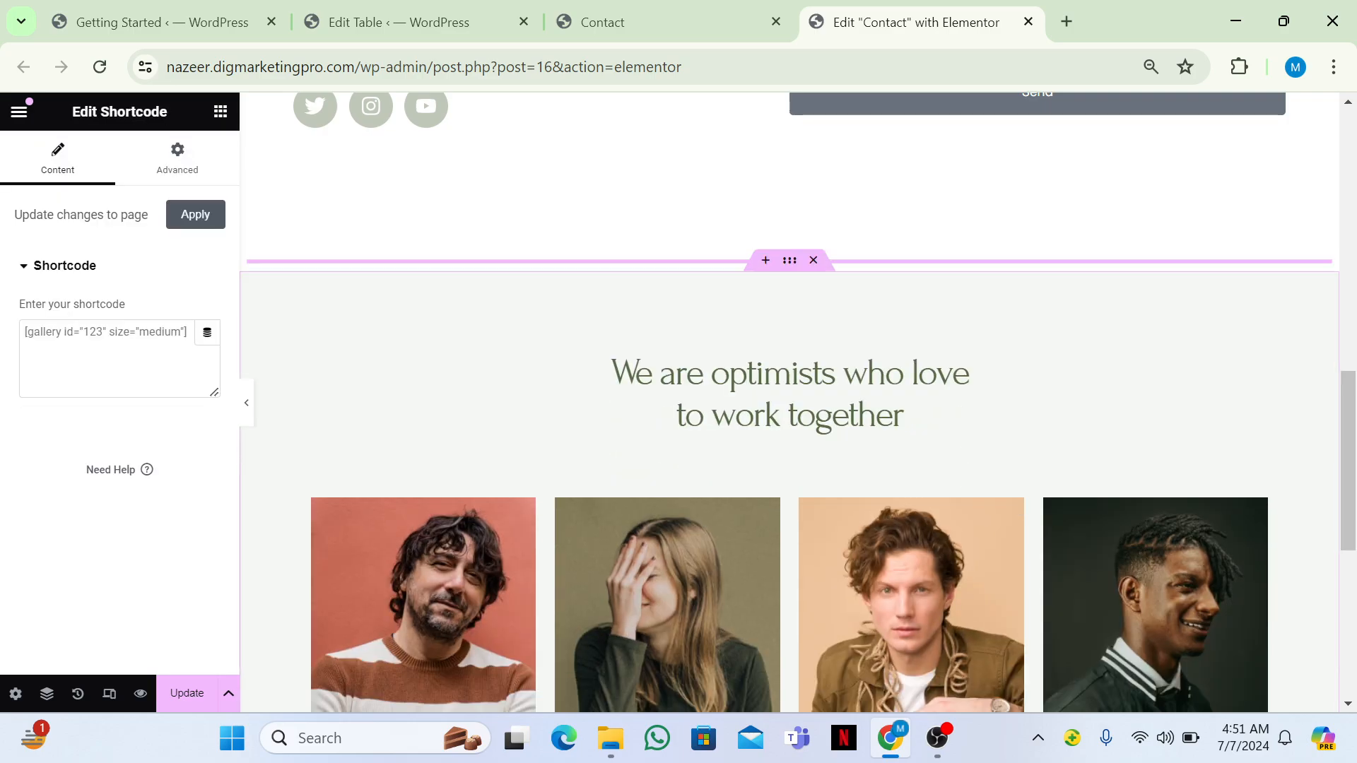
Copy the shortcode [tablesome table_id='2043'/] from the Edit Table page, paste it into the Contact page's Shortcode widget and update the page
click(475, 20)
click(1260, 608)
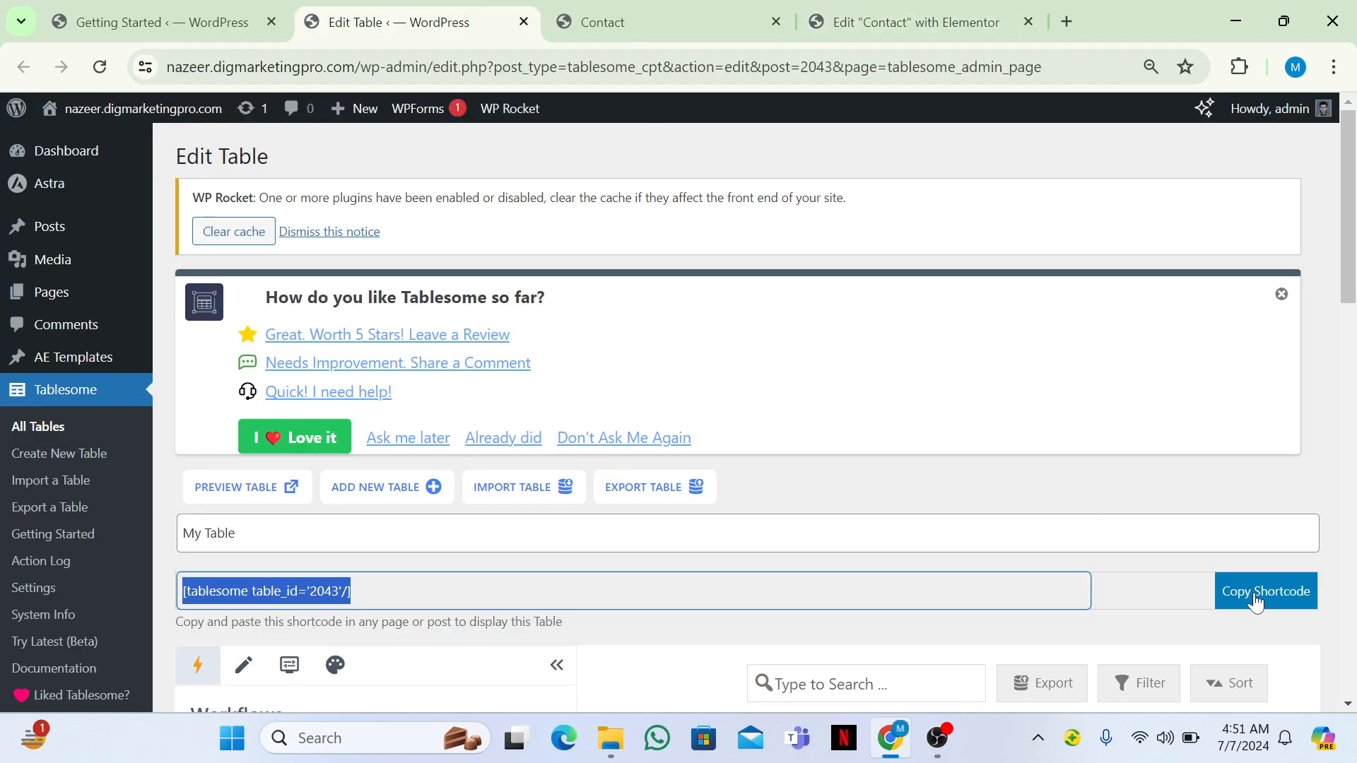
click(916, 22)
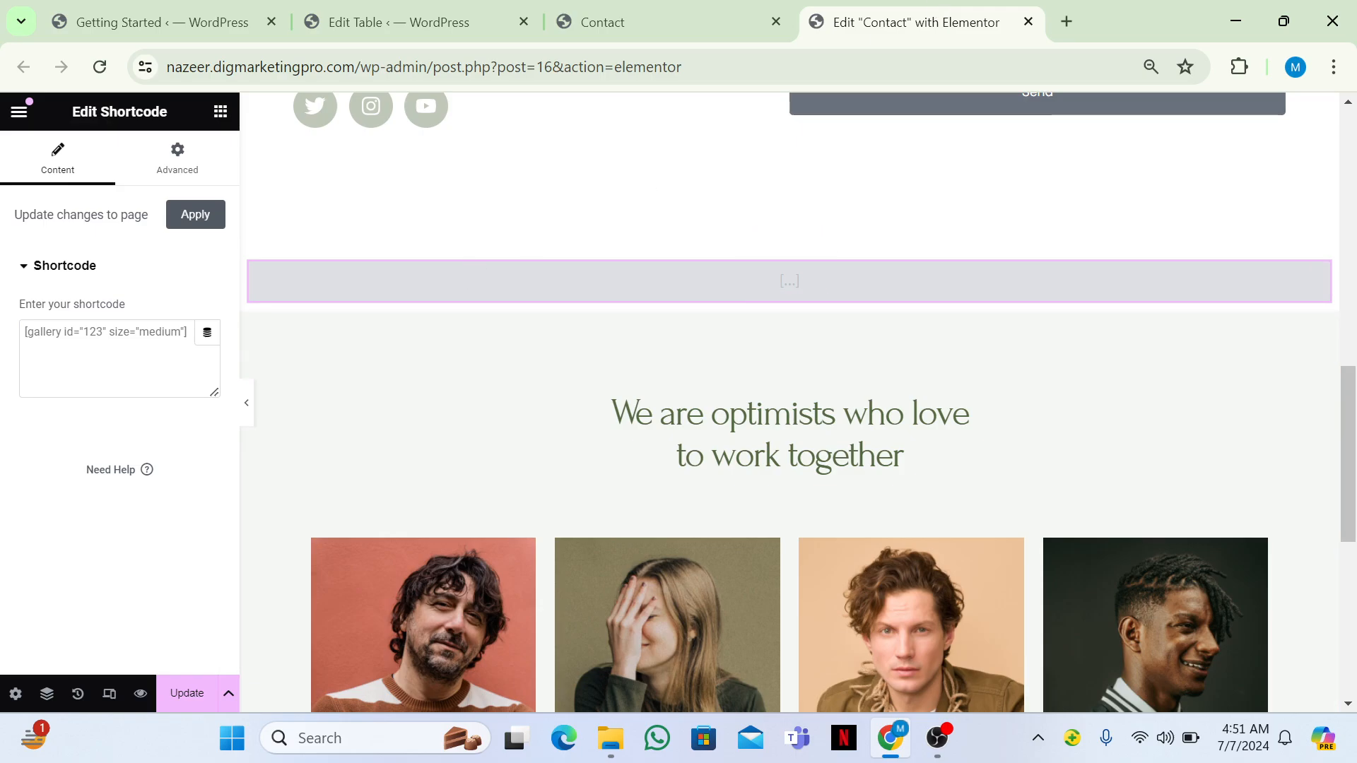
click(106, 356)
key(ctrl+v)
click(183, 691)
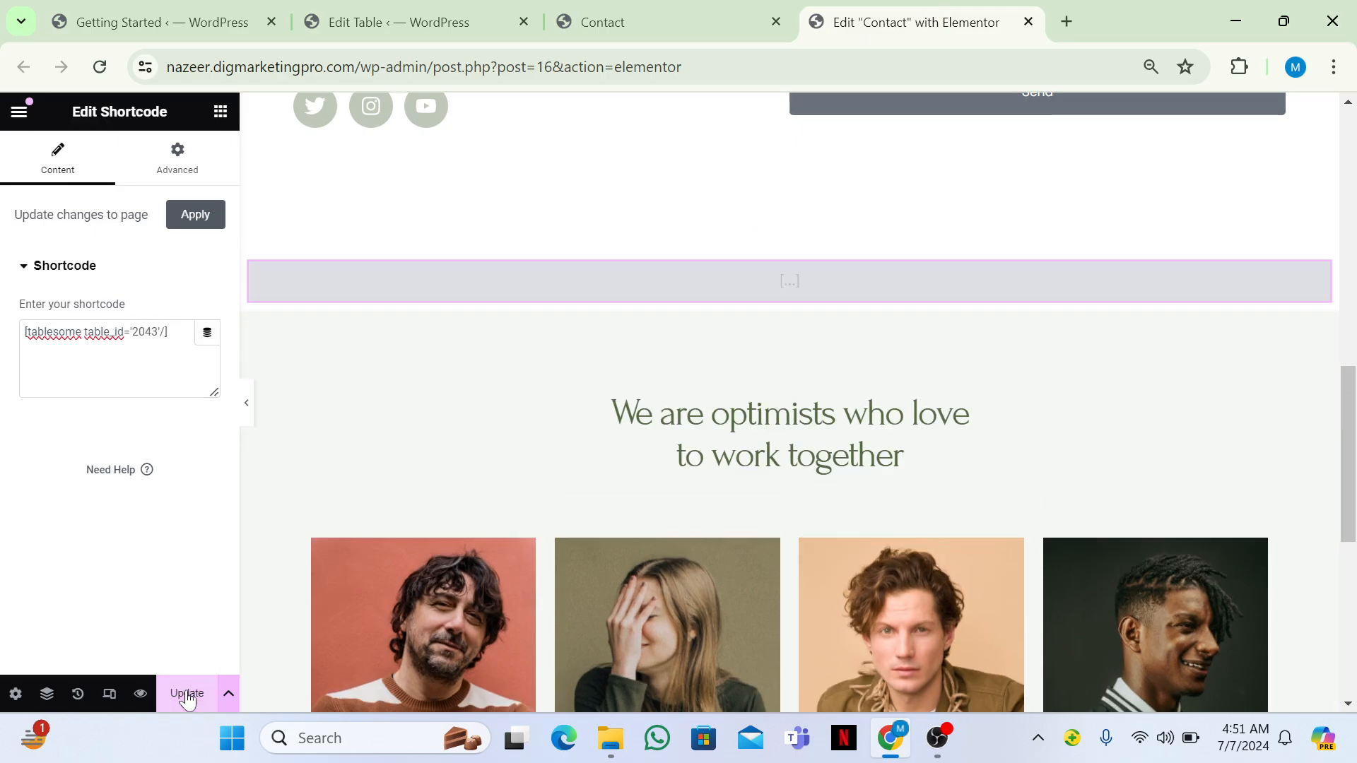
Reload the published Contact page and go to its "Let's get in touch" form
click(731, 8)
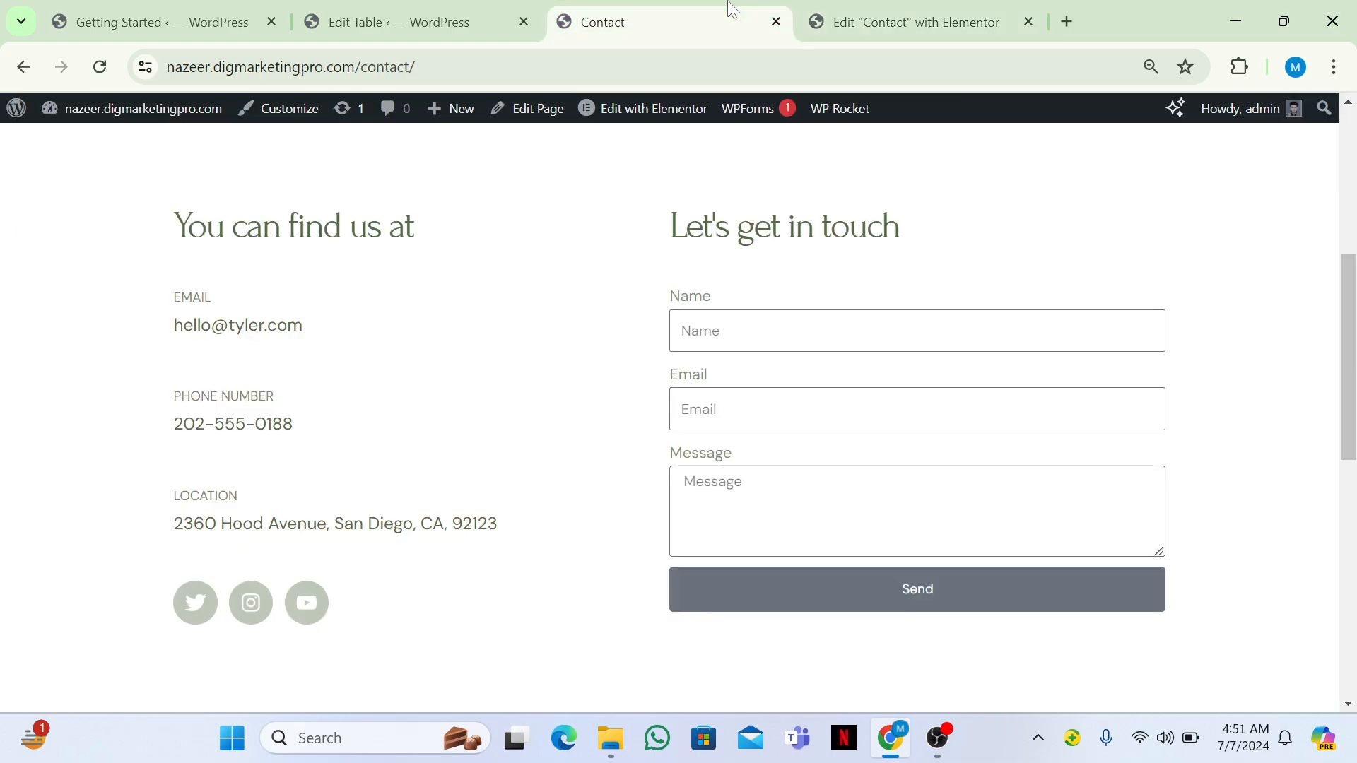
click(101, 68)
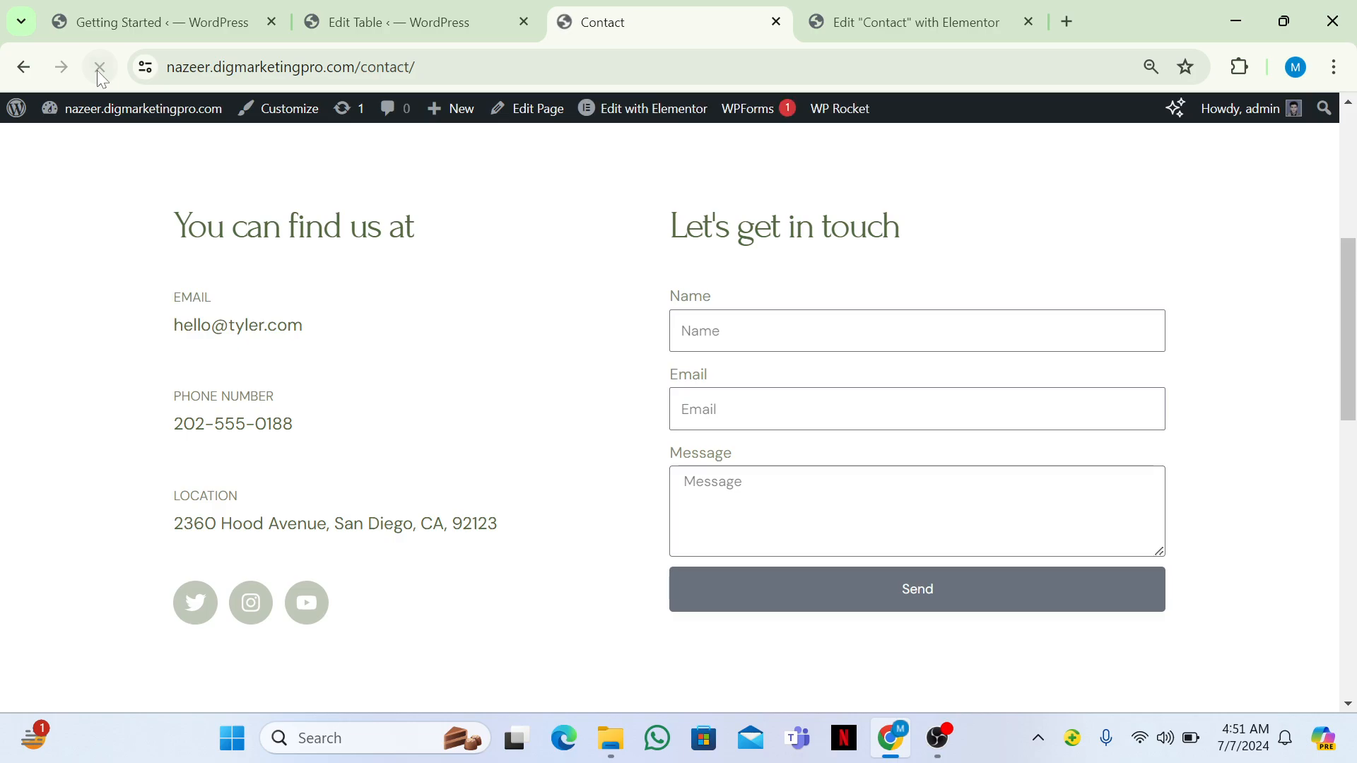
scroll(679, 417, up, 5)
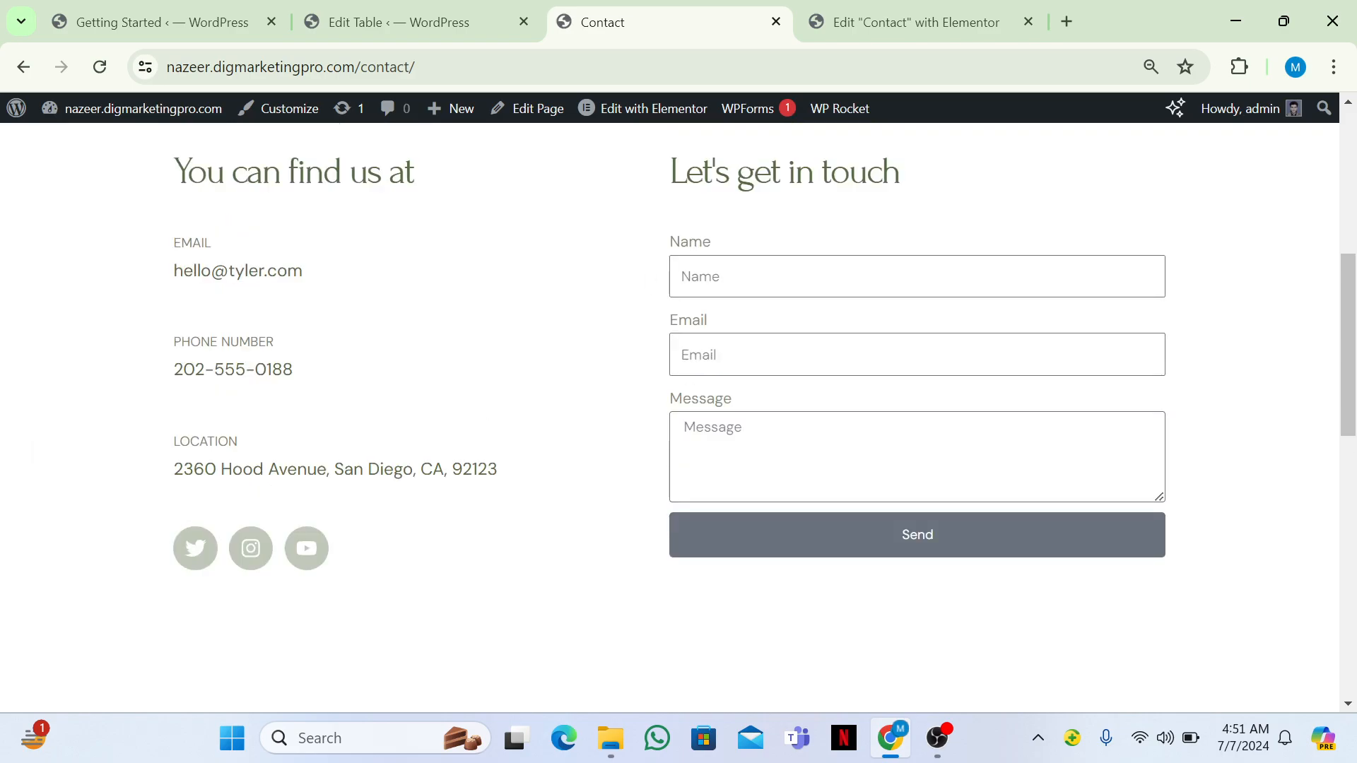
Submit the contact form with the sender's full name, e-mail address and the message "Hi", and reload the page
click(707, 277)
click(833, 338)
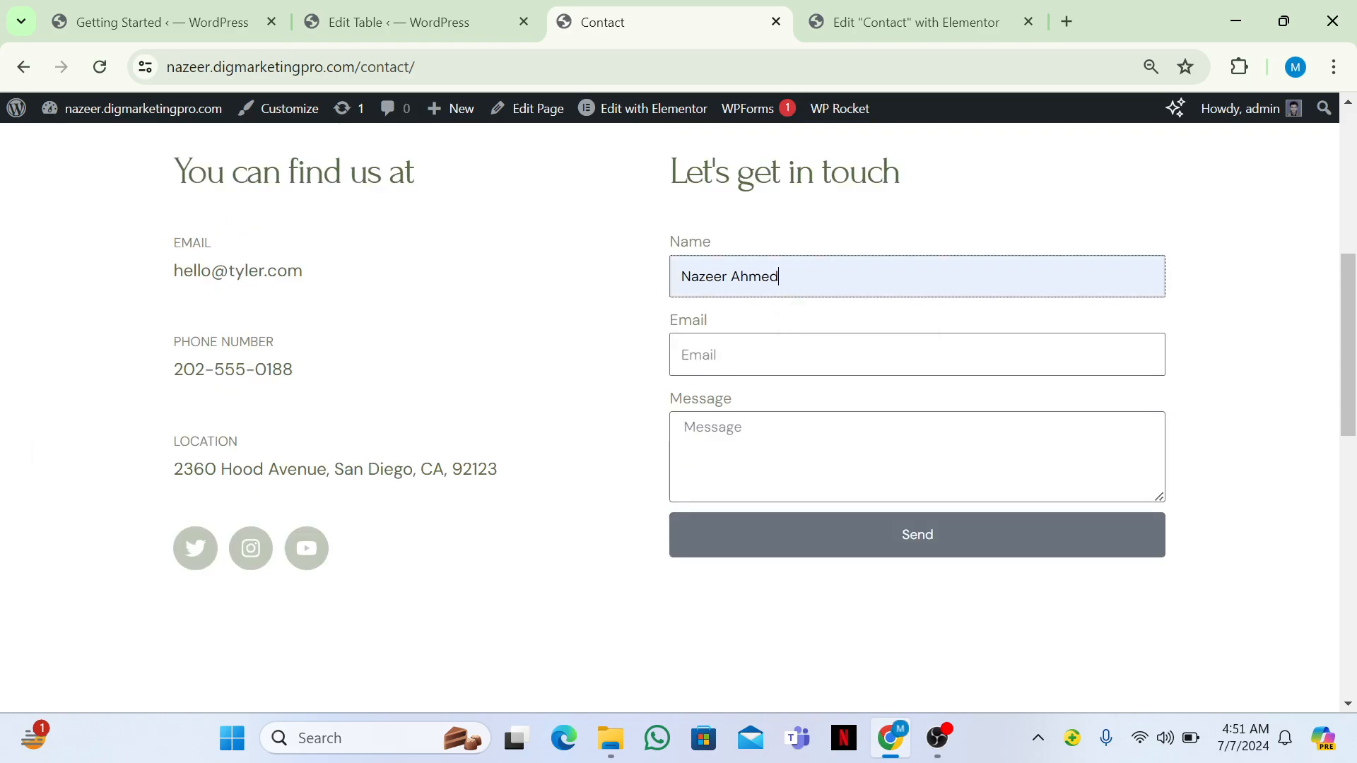
key(Tab)
click(911, 408)
key(Tab)
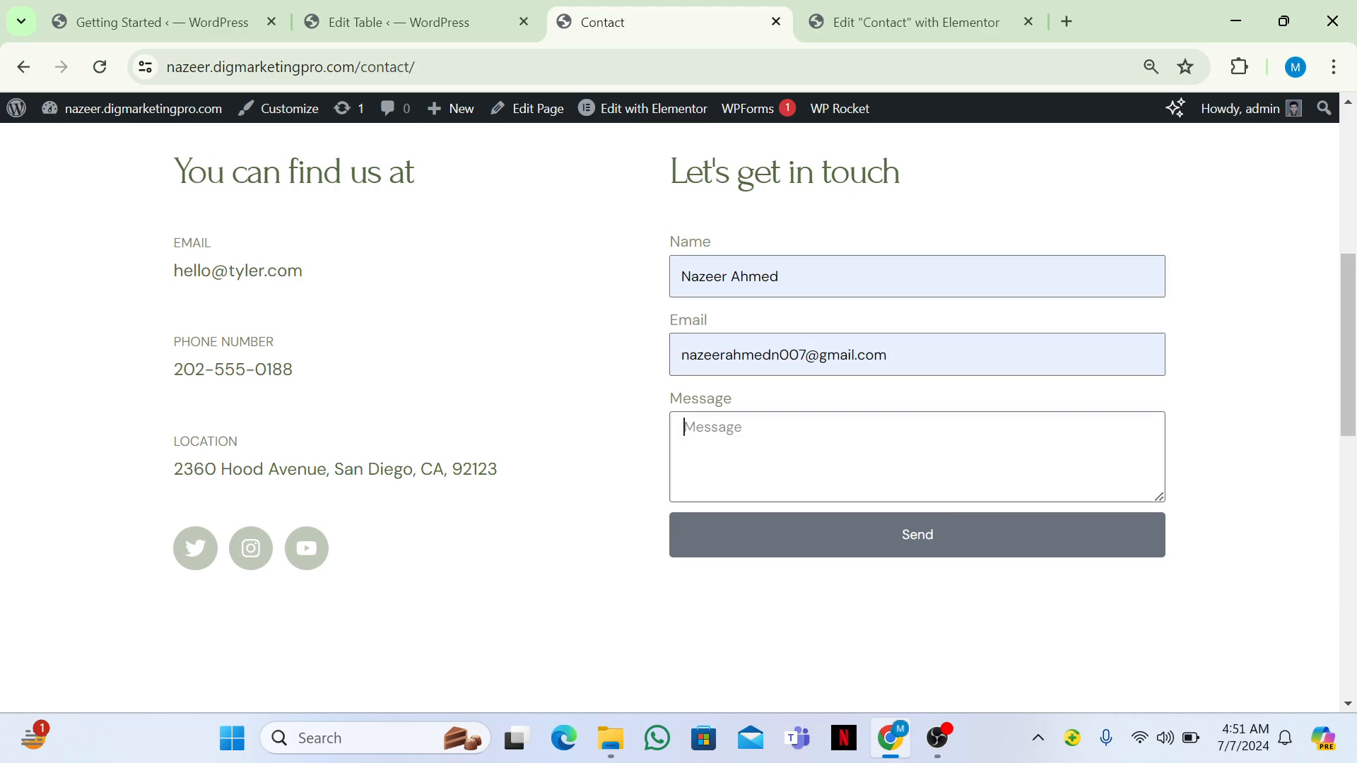
text(Hi)
scroll(917, 424, down, 2)
click(917, 377)
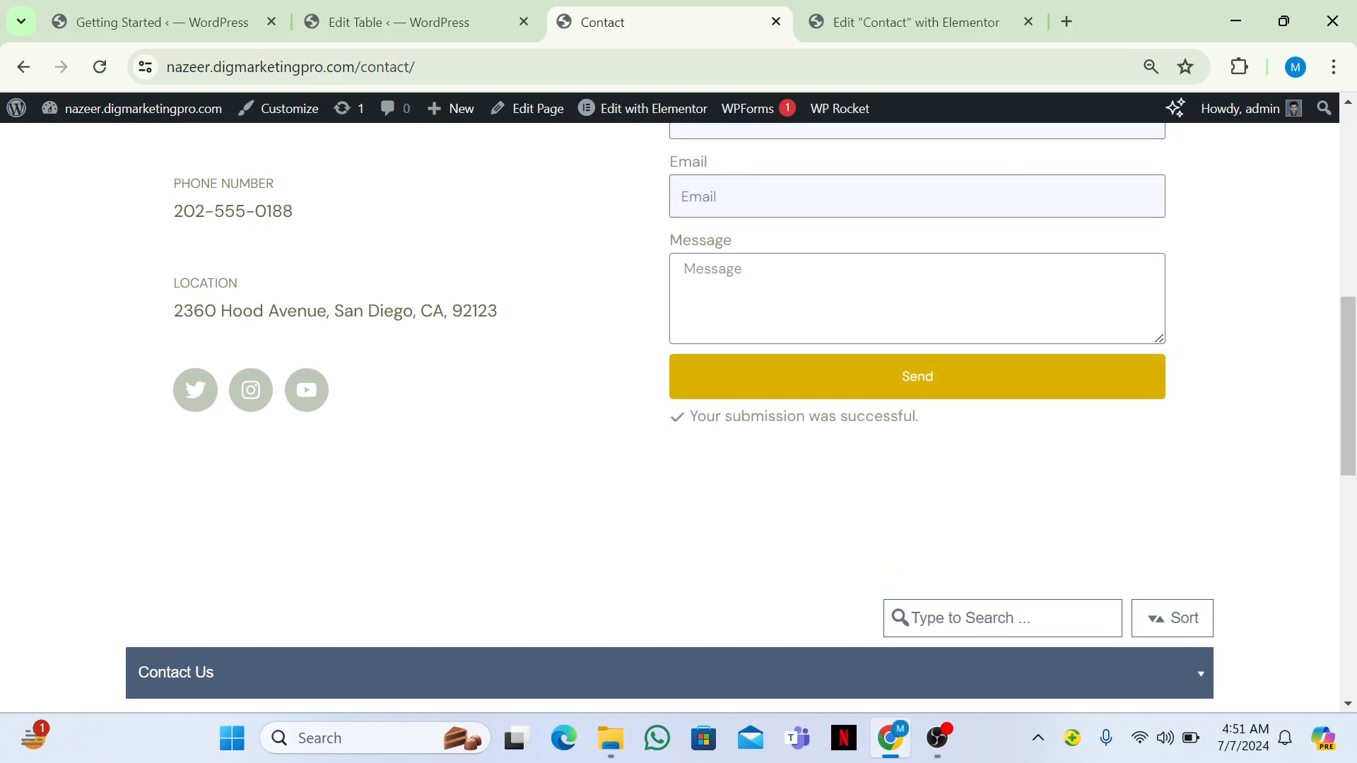
key(F5)
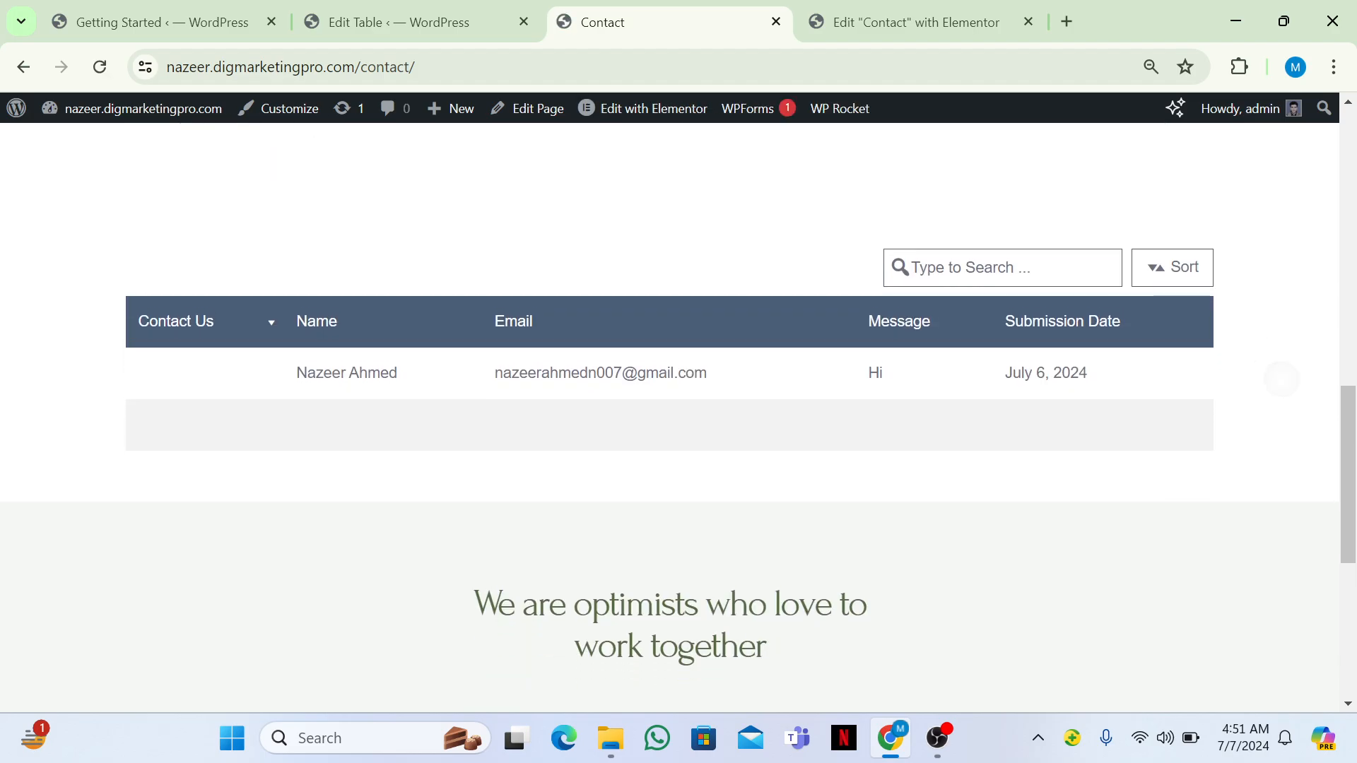
Fill in the contact form's name field with a different name and its e-mail field with a shortened variant of the suggested address
scroll(1085, 294, up, 8)
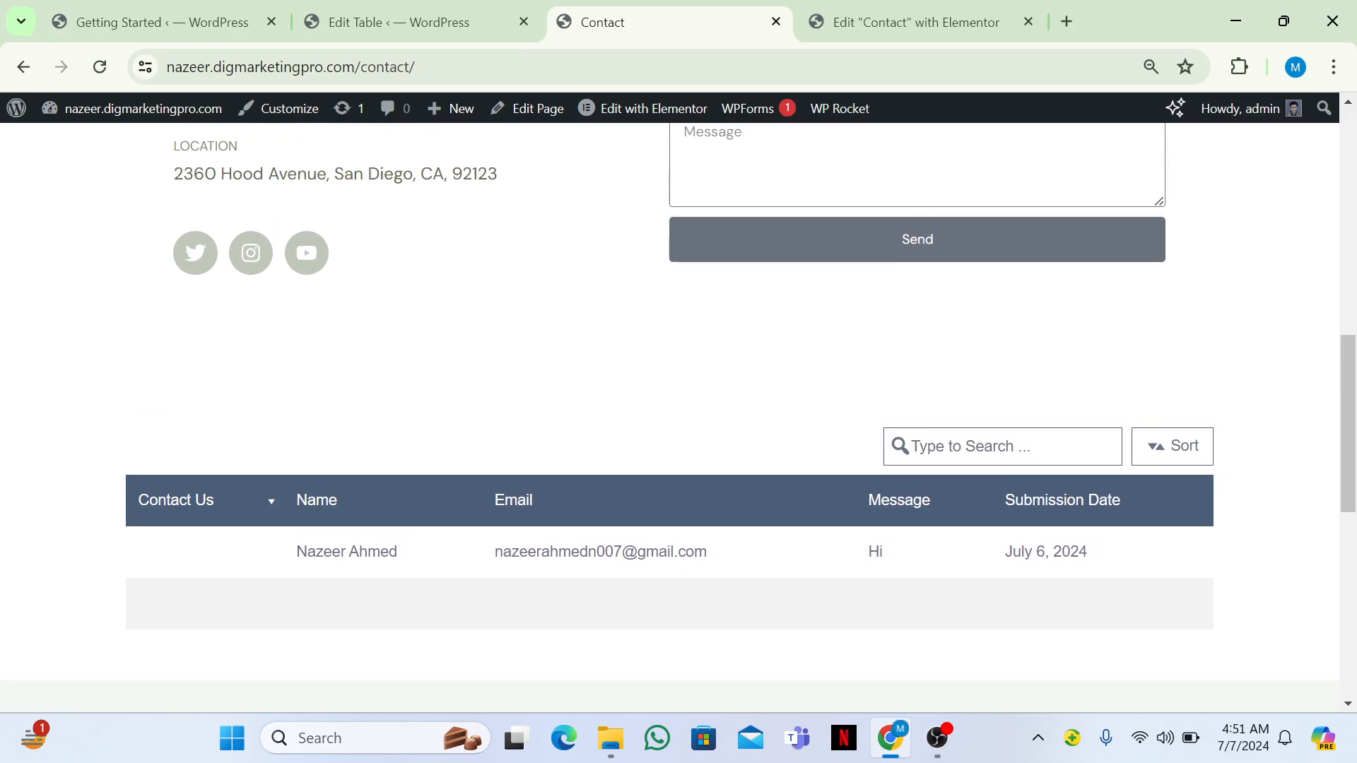
click(1085, 295)
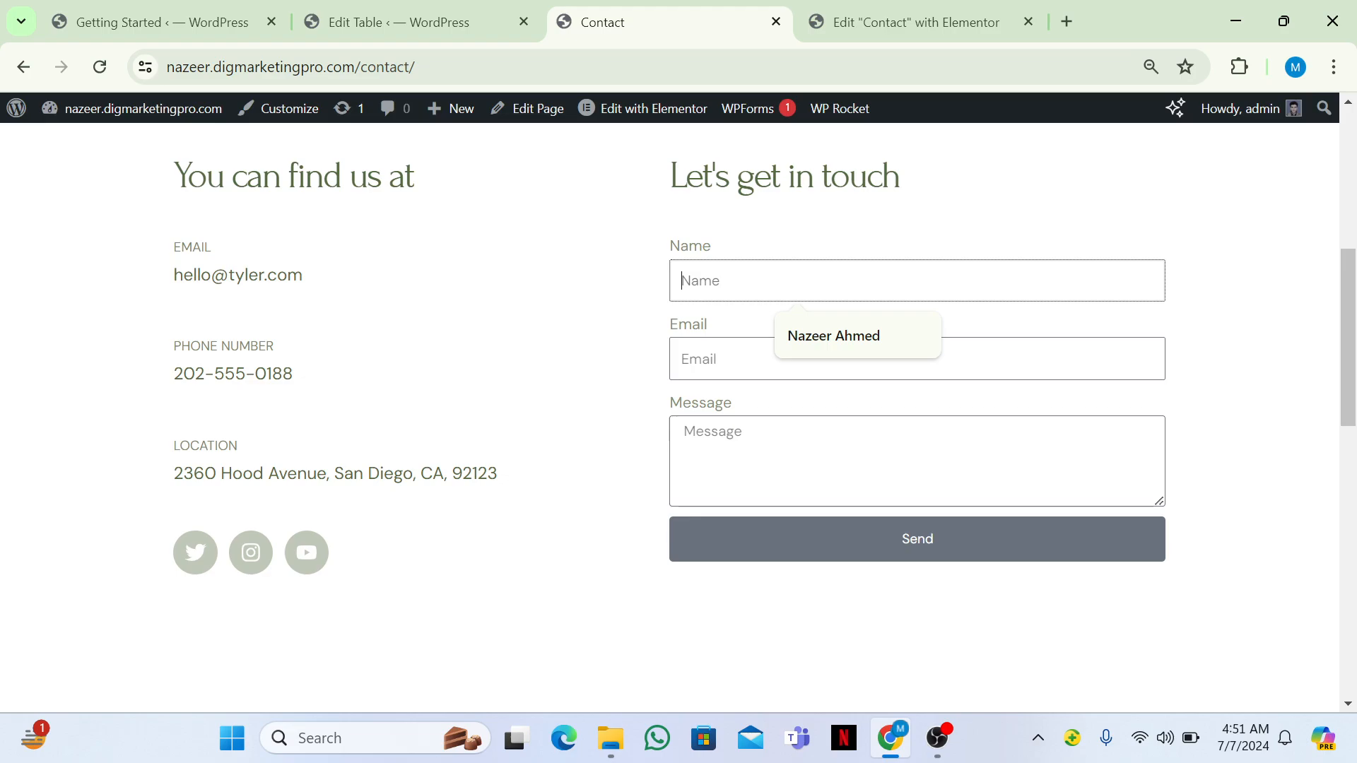
text(Ahmed)
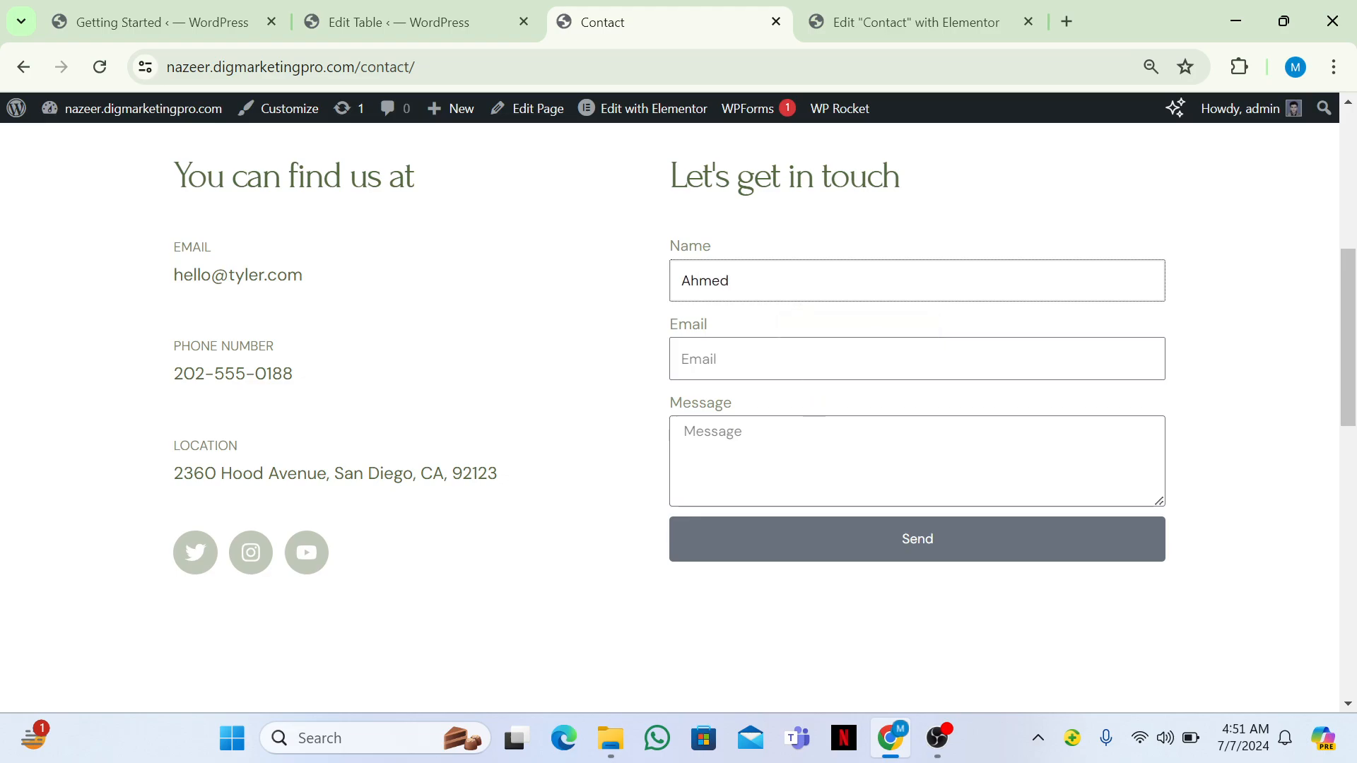
key(Tab)
click(817, 408)
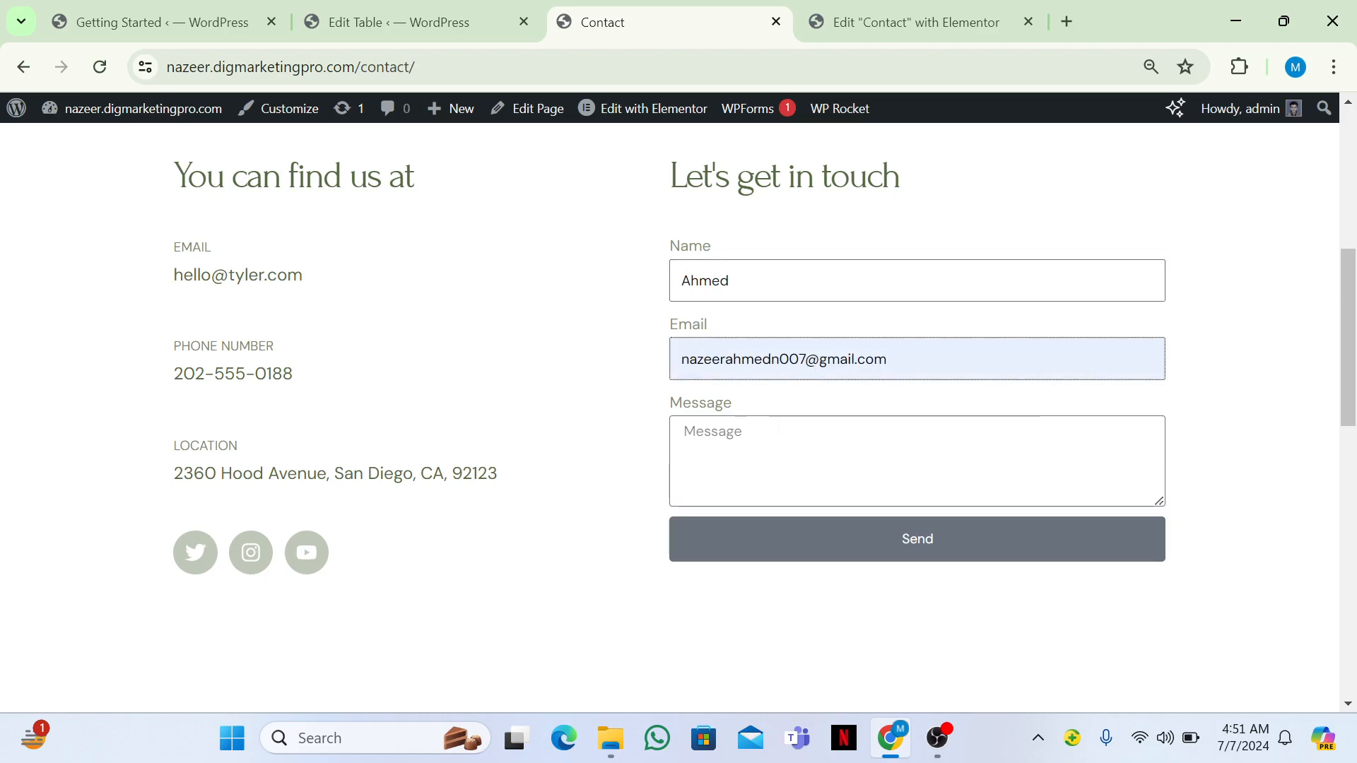
click(754, 359)
text(])
key(BackSpace)
key(BackSpace)
key(BackSpace)
key(BackSpace)
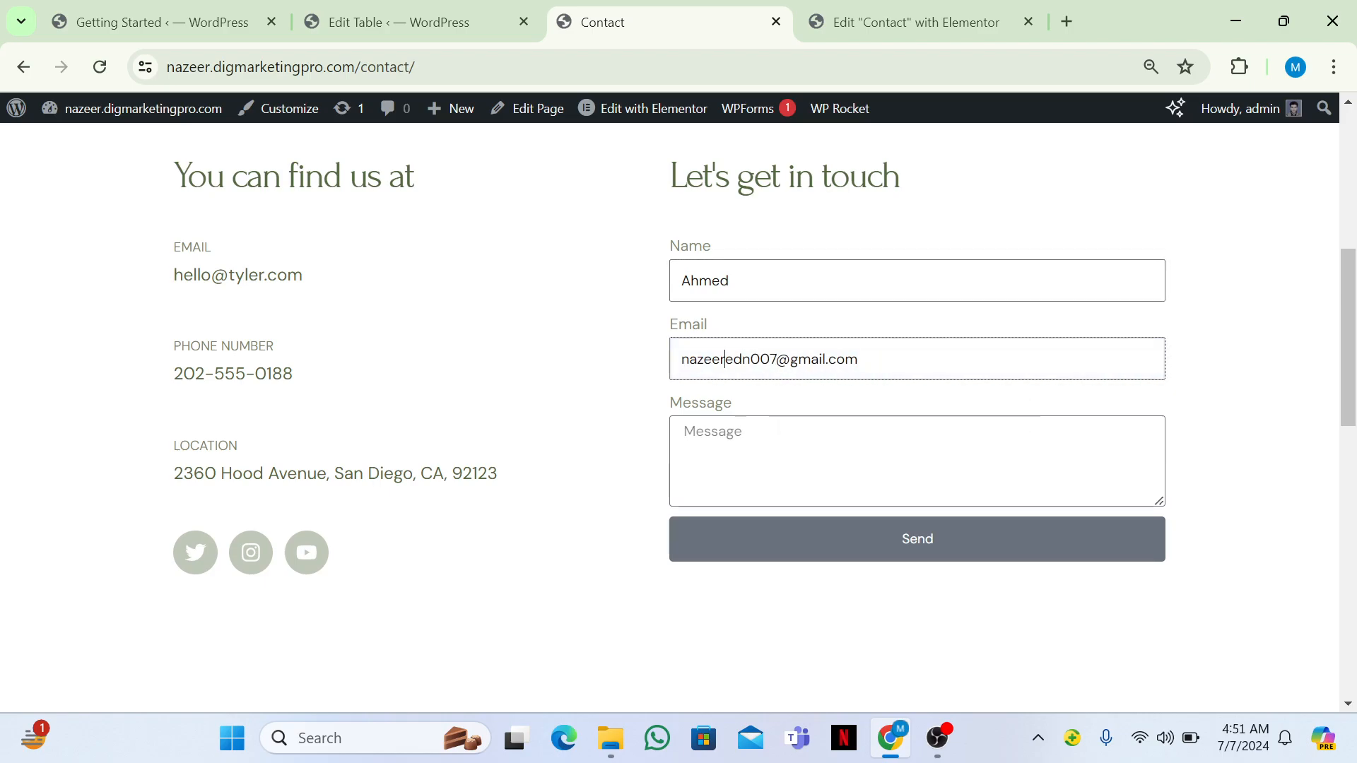
Enter the message "How are you?", send the form, and reload the Contact page to check the submissions table
click(748, 424)
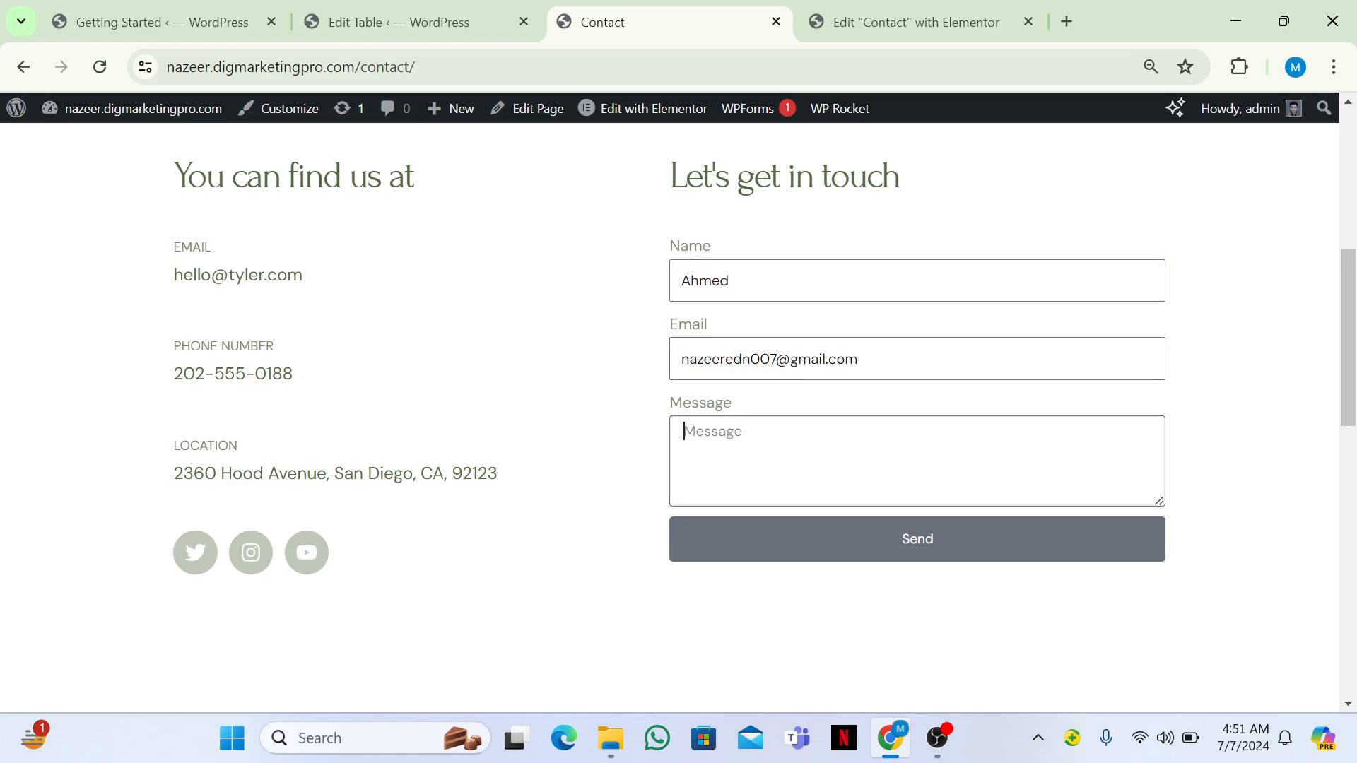
text(How are you?)
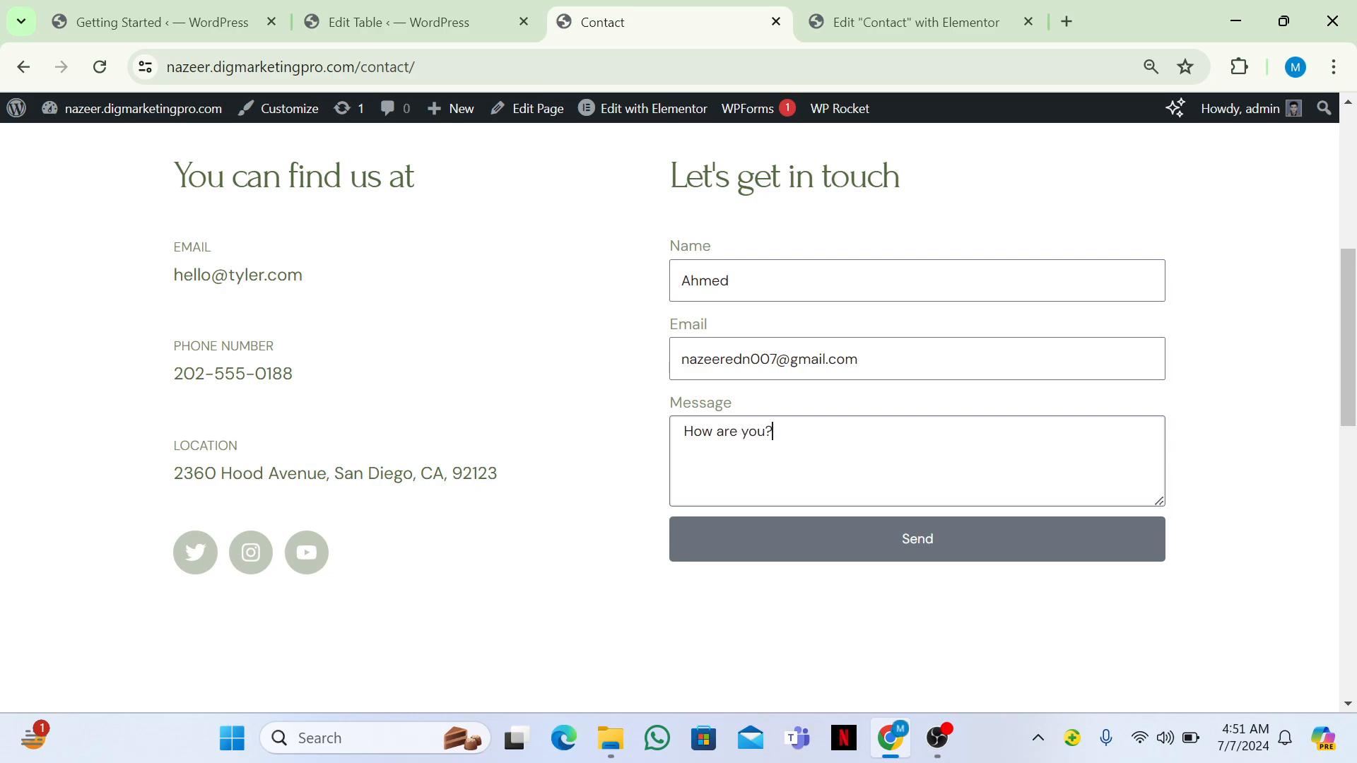
click(992, 544)
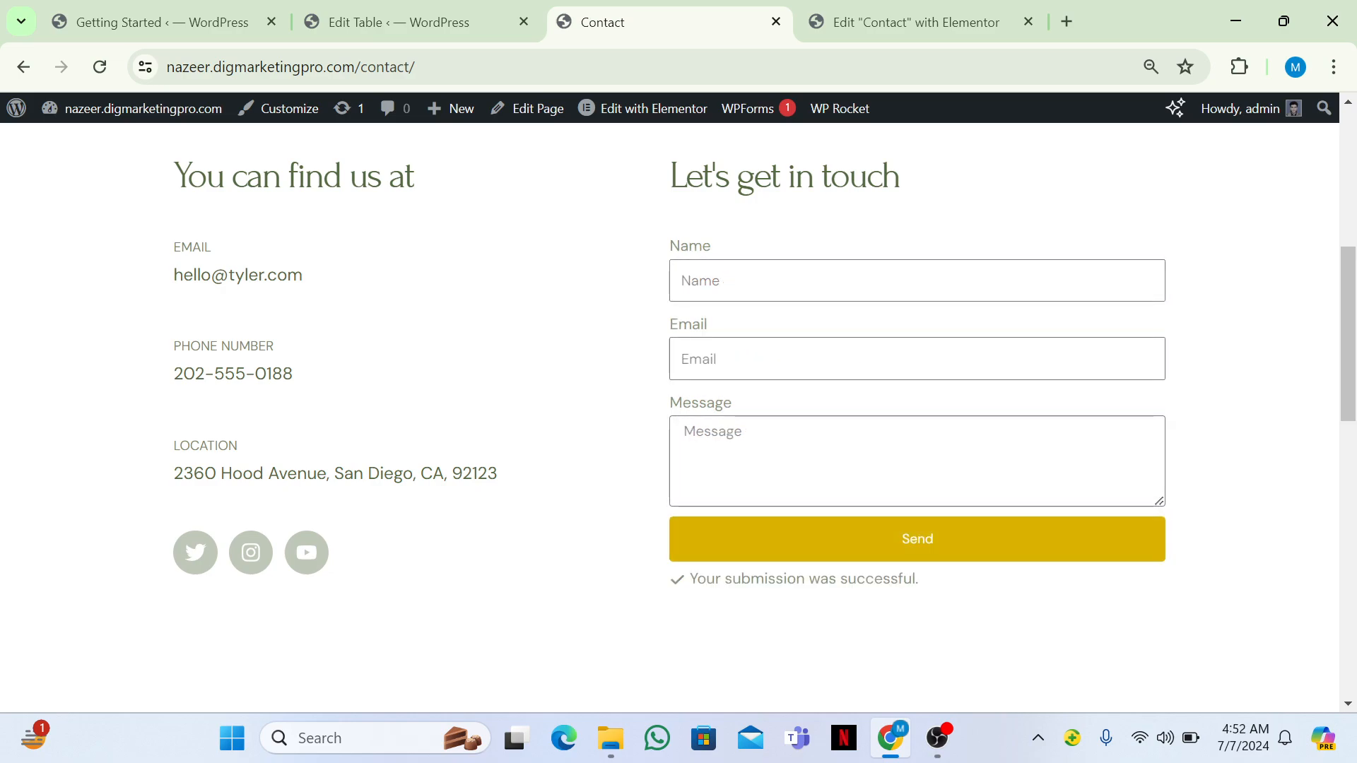
click(99, 67)
scroll(669, 417, down, 4)
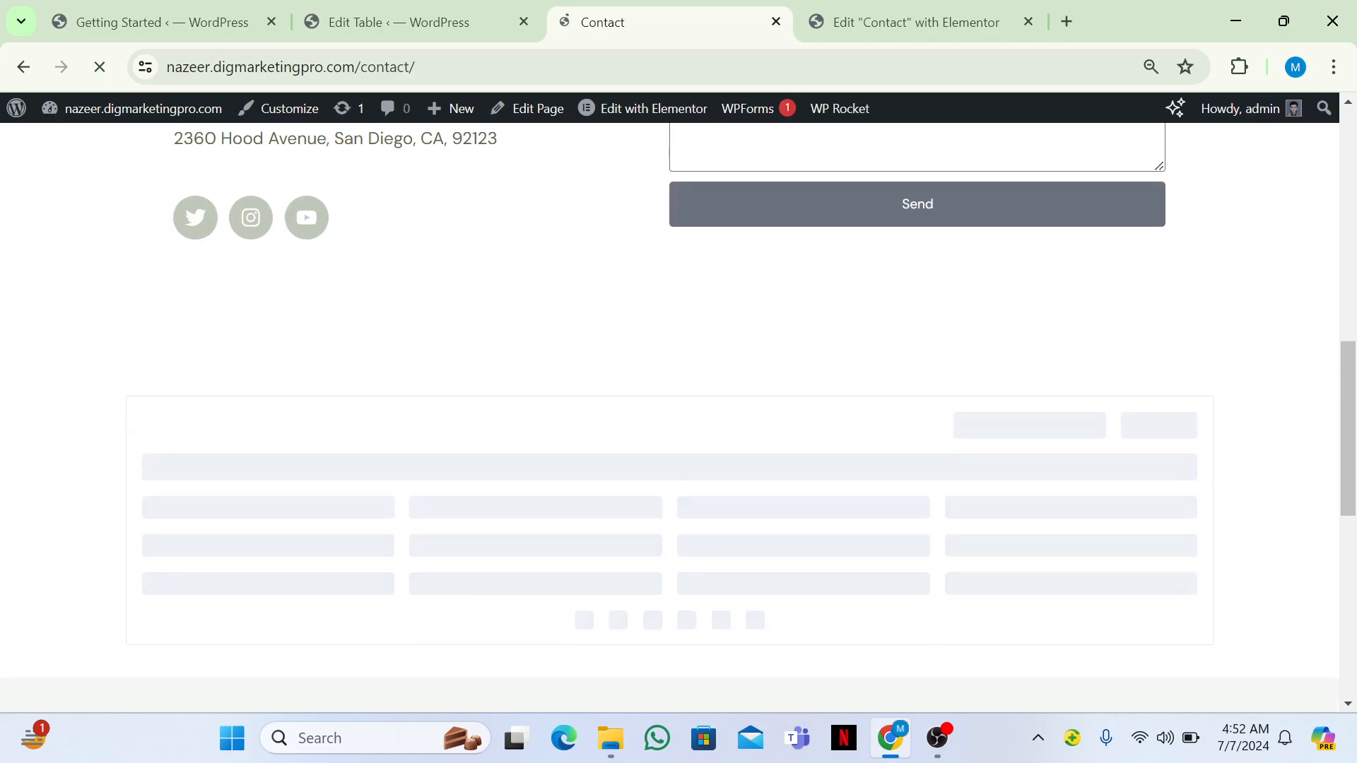
scroll(670, 417, down, 3)
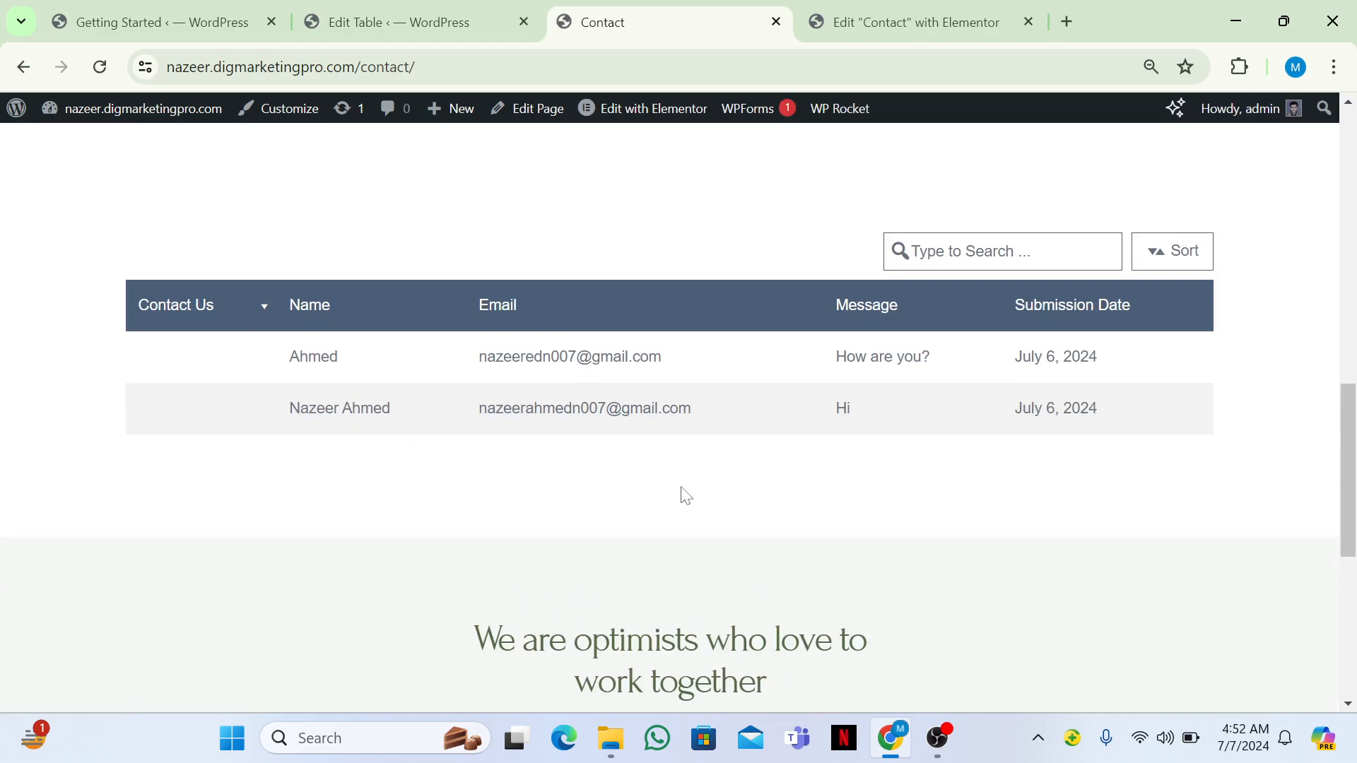
Reload the Edit Table page and examine the stored form submissions across the Name, Email, Message and Submission Date columns
click(373, 10)
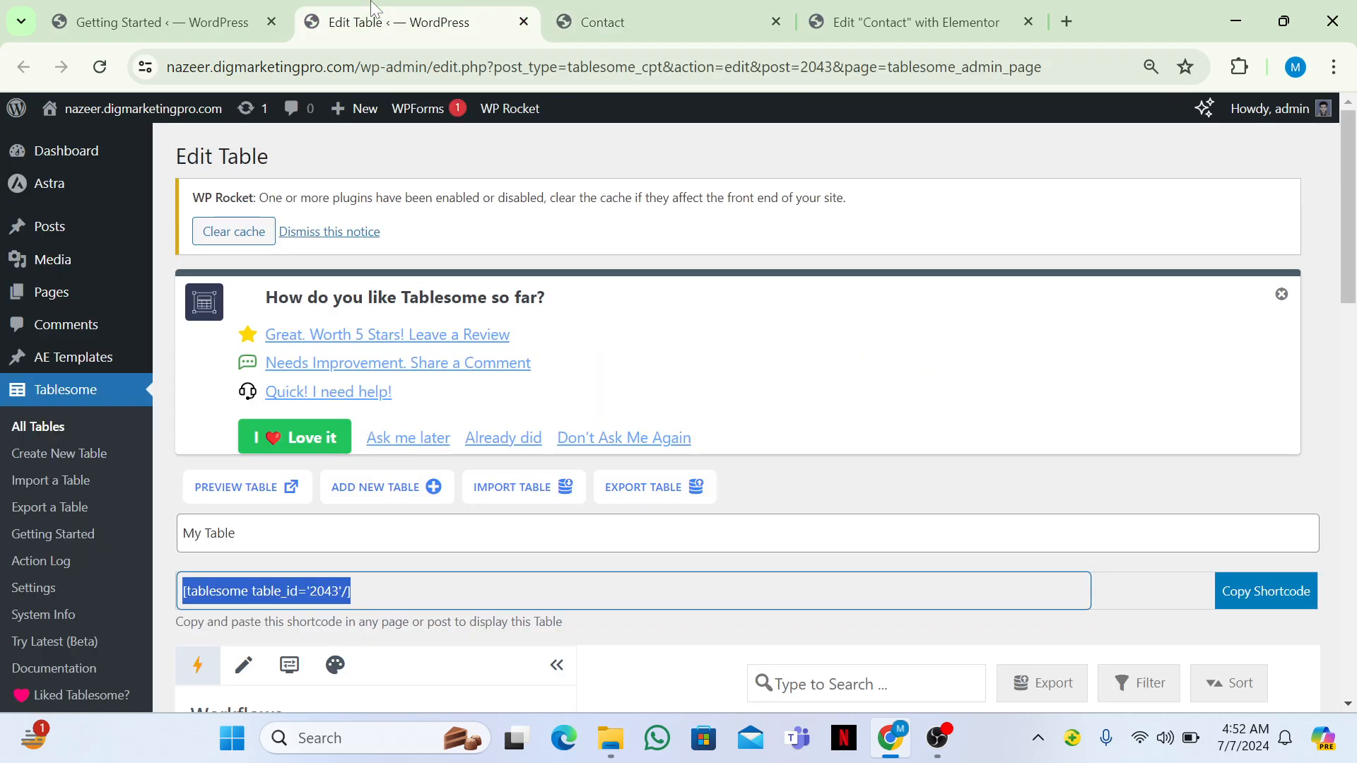
key(F5)
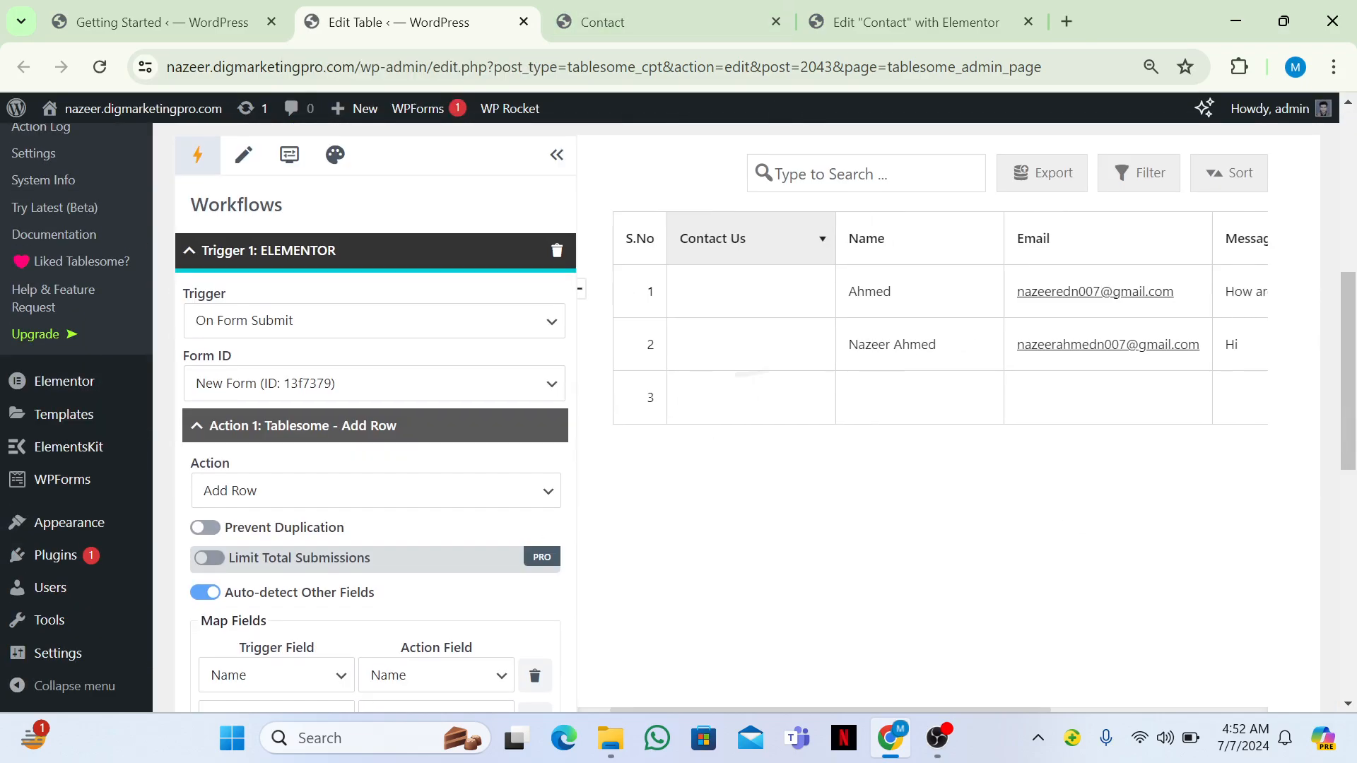
scroll(751, 375, right, 4)
scroll(661, 389, left, 1)
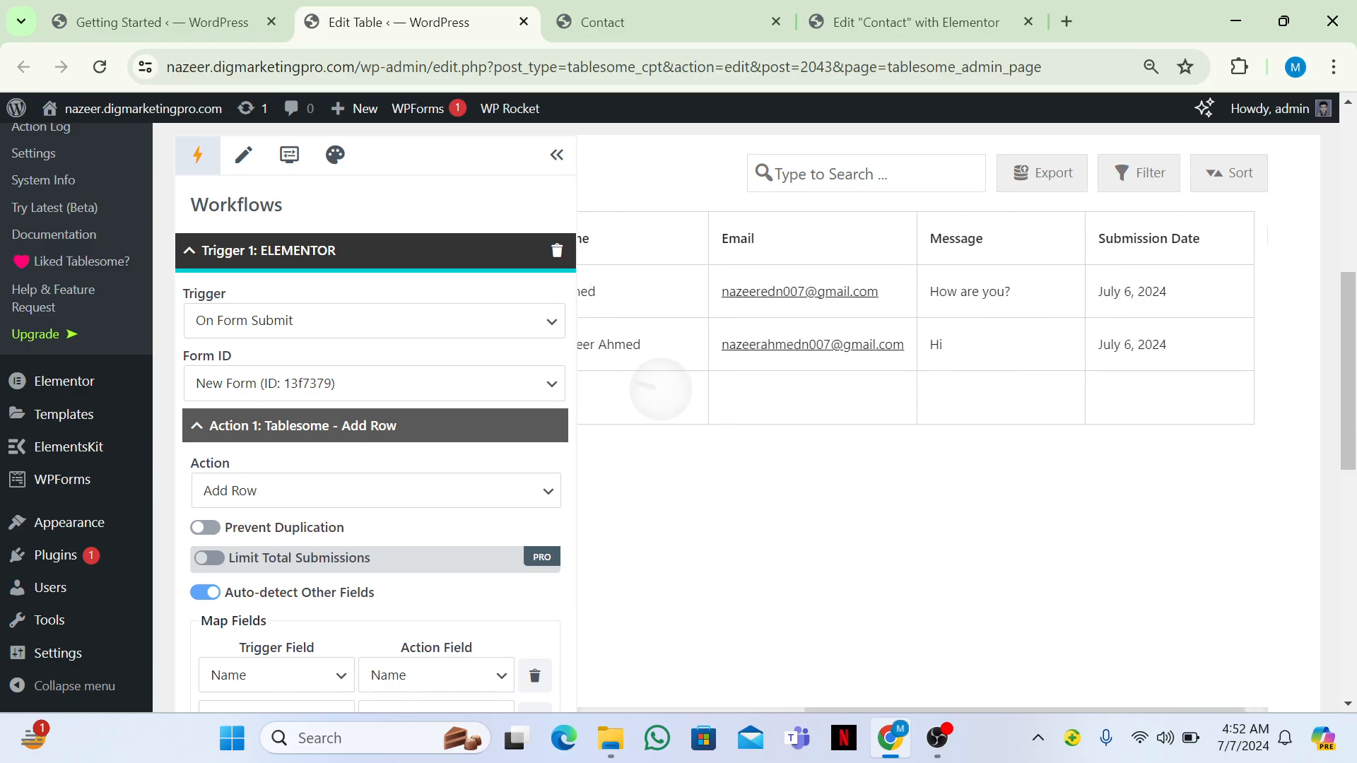
scroll(661, 390, left, 3)
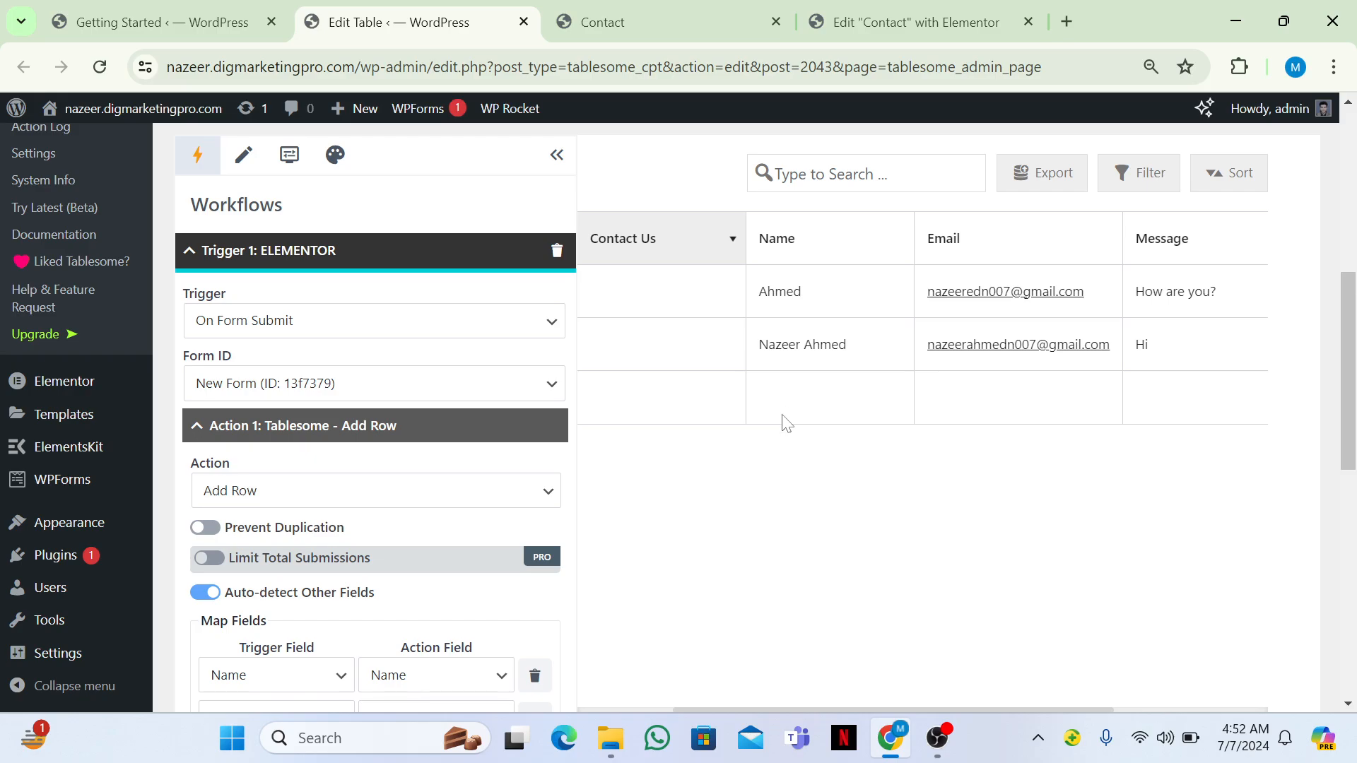
scroll(735, 328, right, 2)
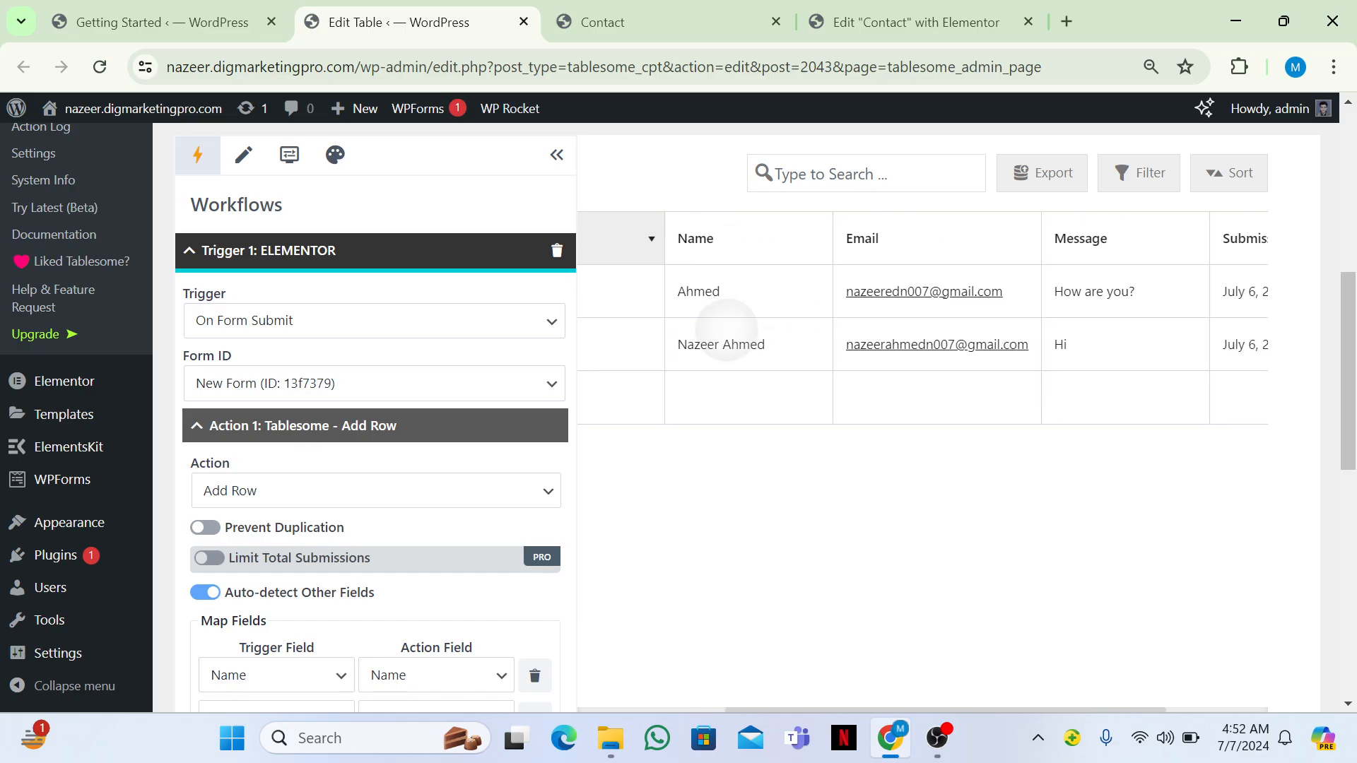
scroll(733, 330, right, 2)
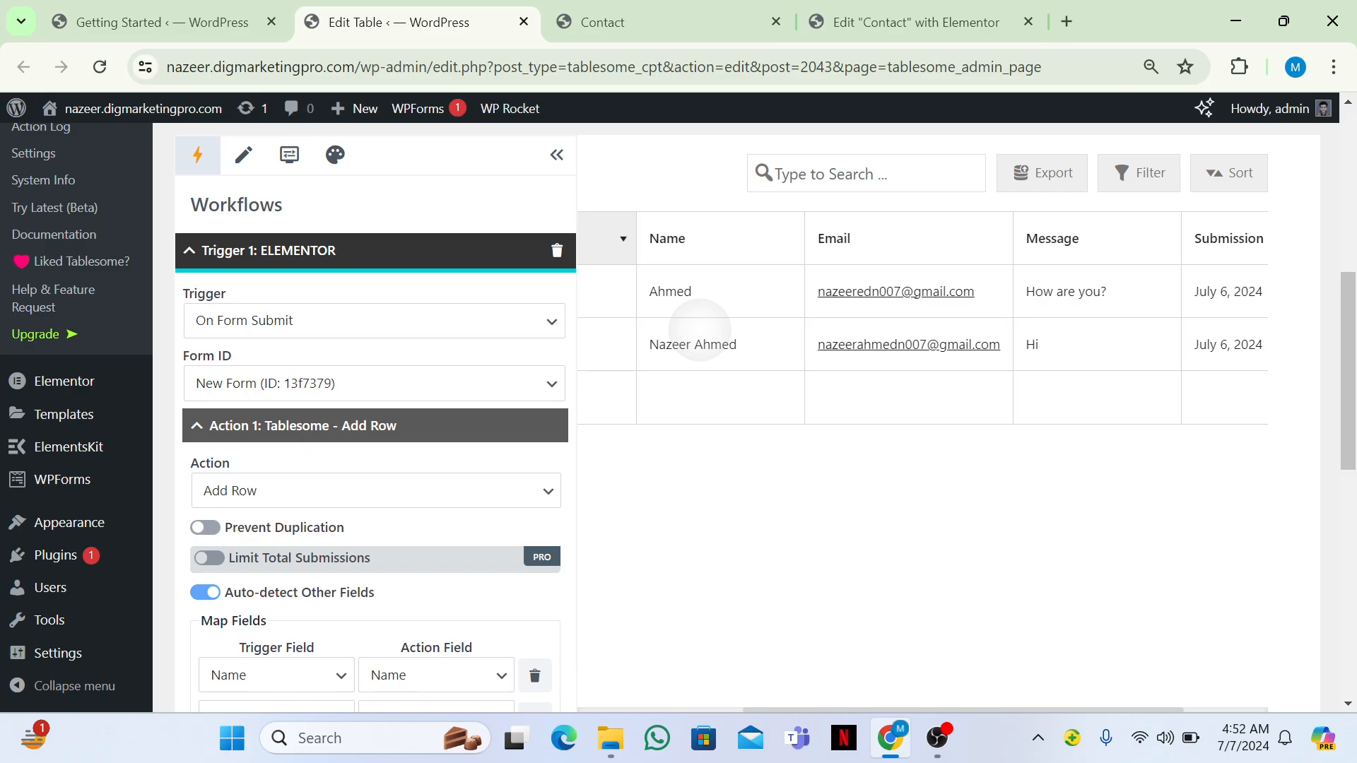
click(699, 329)
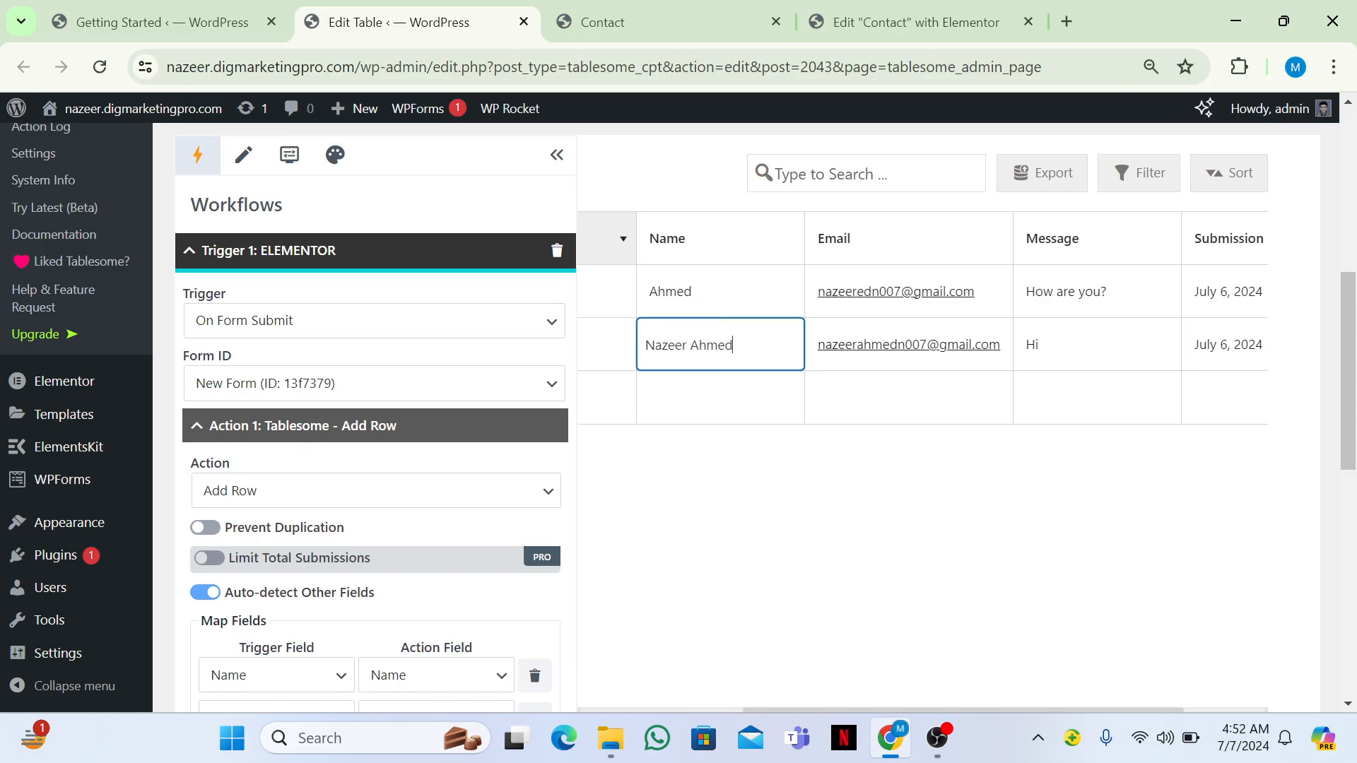